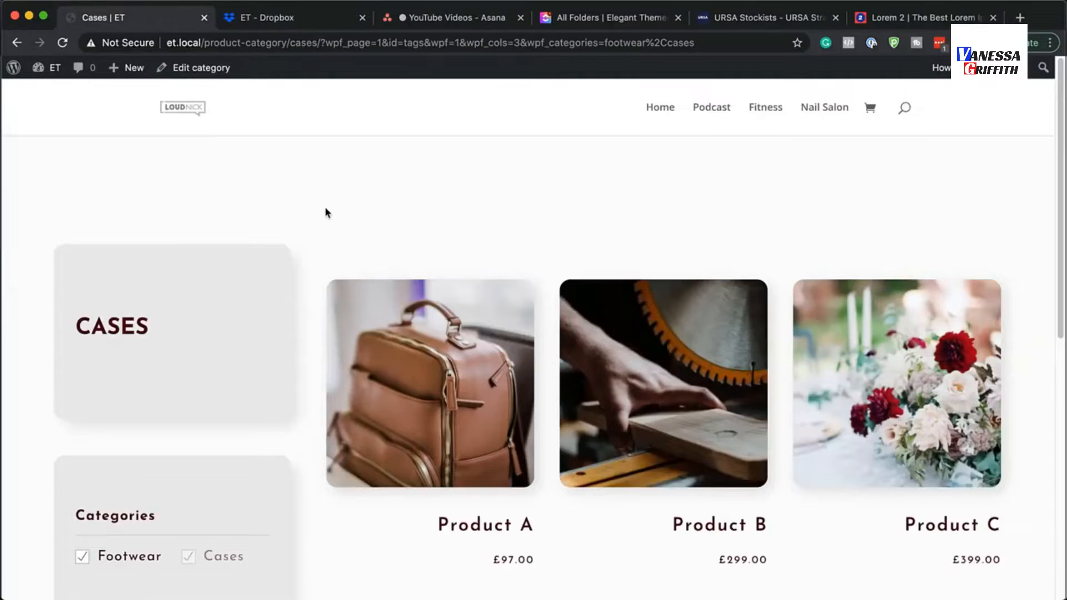
Preview the product filter on the Cases shop page by switching the Footwear category off and on and checking the listed products.
{"action": "scroll", "coordinate": [327, 211], "scroll_direction": "up", "scroll_amount": 8}
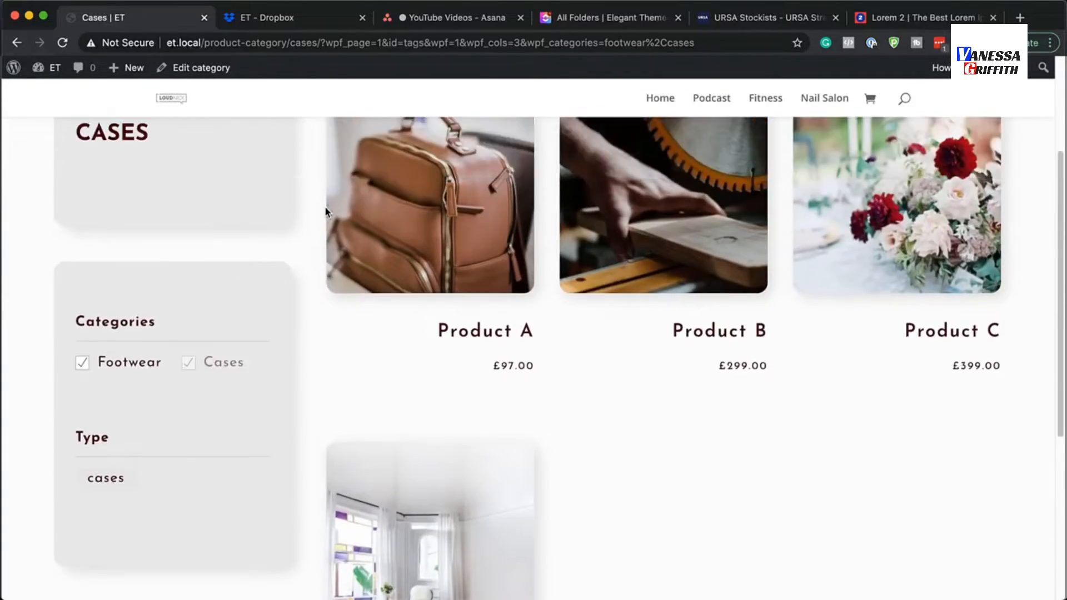
{"action": "left_click", "coordinate": [82, 502]}
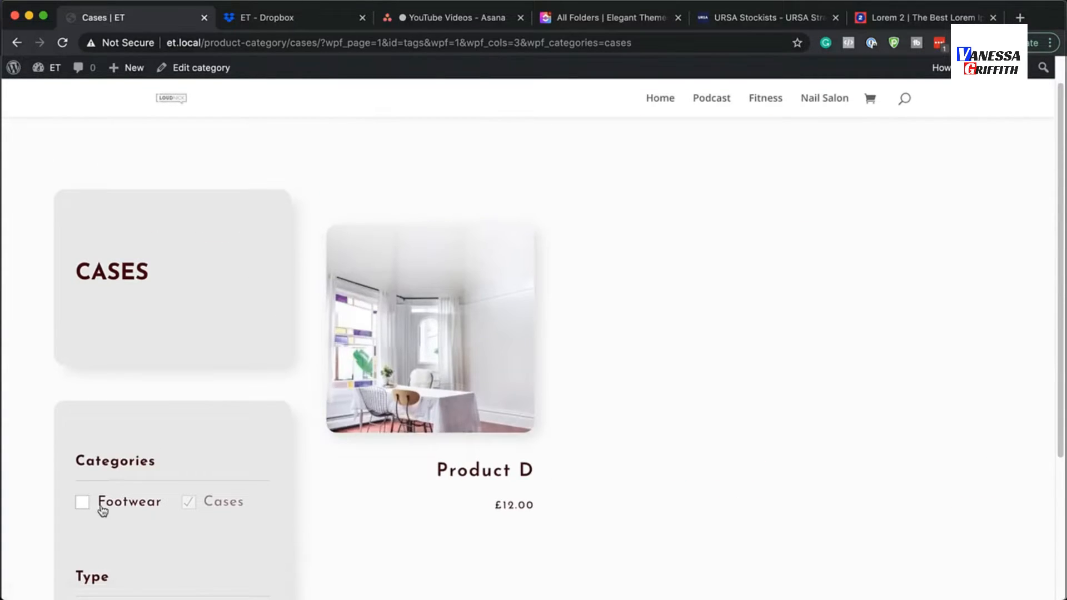
{"action": "left_click", "coordinate": [83, 504]}
{"action": "scroll", "coordinate": [399, 488], "scroll_direction": "down", "scroll_amount": 7}
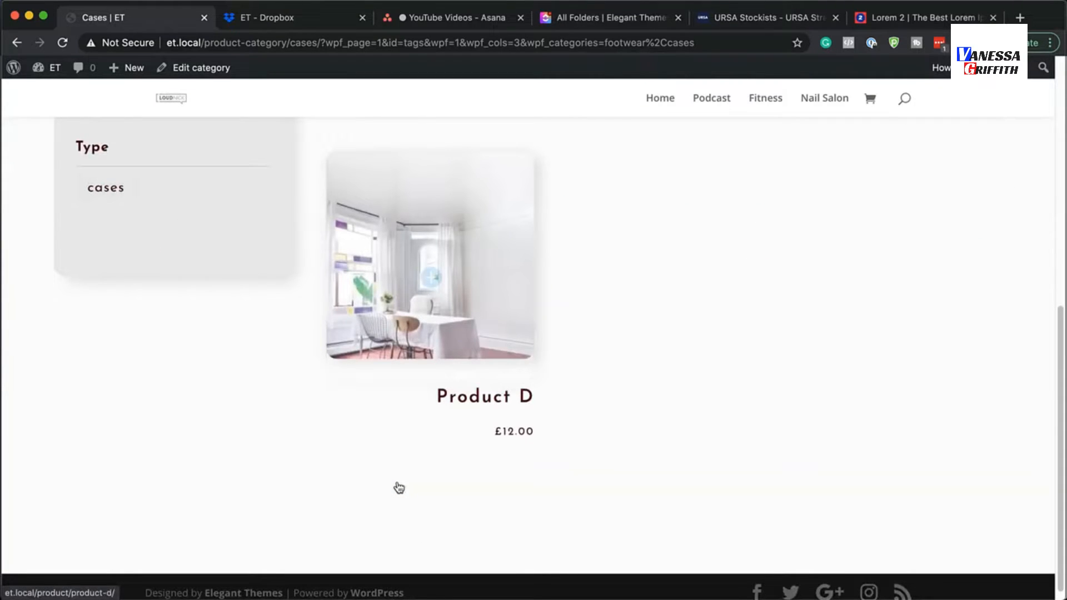
{"action": "scroll", "coordinate": [399, 488], "scroll_direction": "up", "scroll_amount": 5}
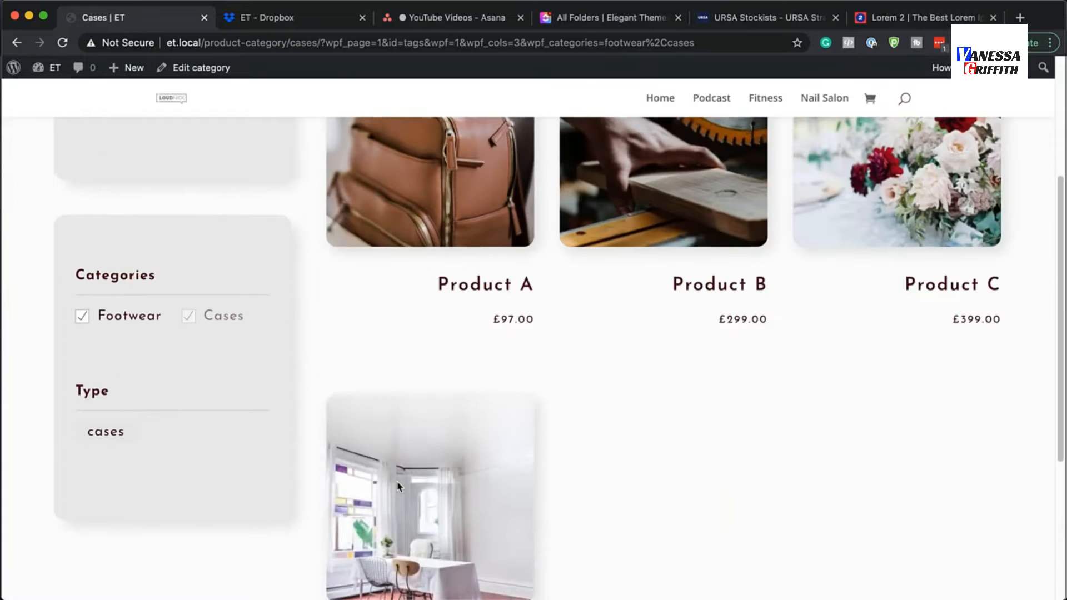
{"action": "scroll", "coordinate": [399, 488], "scroll_direction": "up", "scroll_amount": 4}
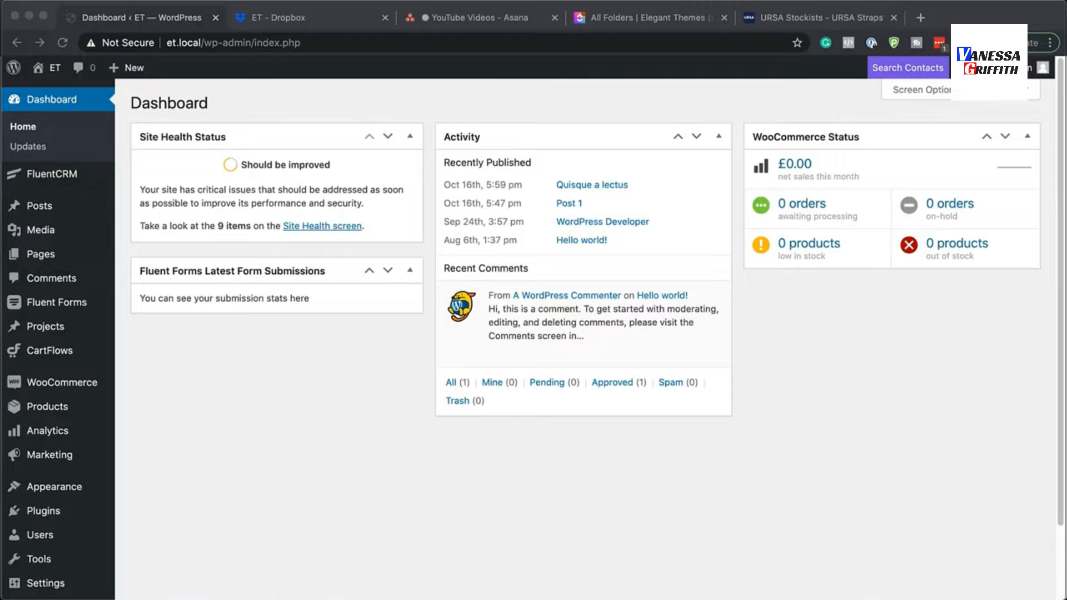
Search the WordPress plugin directory for WooCommerce Product Filter, and install and activate Themify – WooCommerce Product Filter.
{"action": "left_click", "coordinate": [166, 416]}
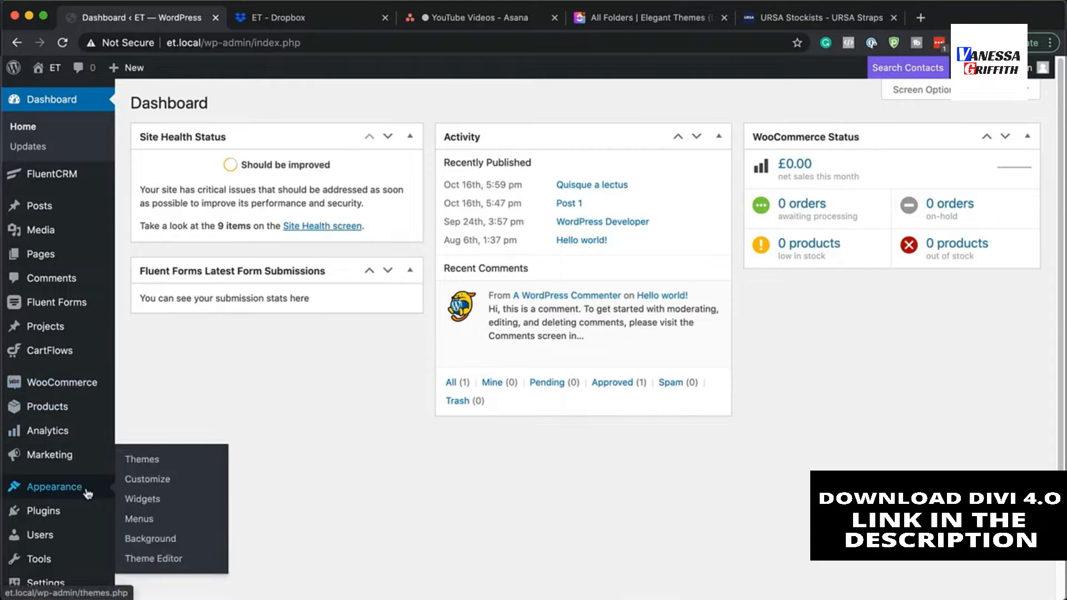
{"action": "mouse_move", "coordinate": [97, 506]}
{"action": "scroll", "coordinate": [96, 507], "scroll_direction": "down", "scroll_amount": 1}
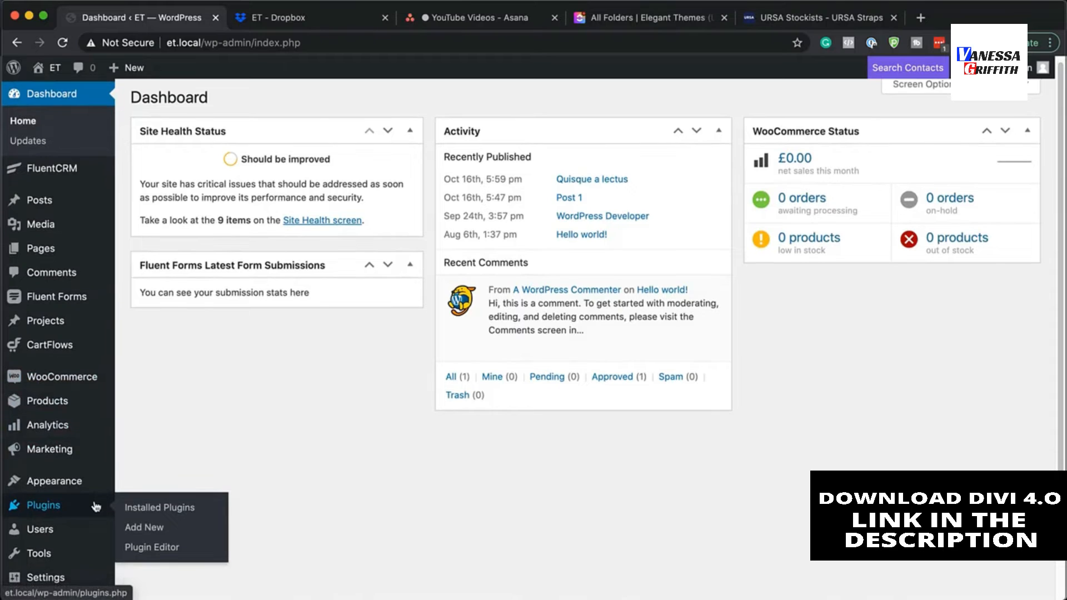
{"action": "left_click", "coordinate": [157, 530]}
{"action": "left_click", "coordinate": [927, 146]}
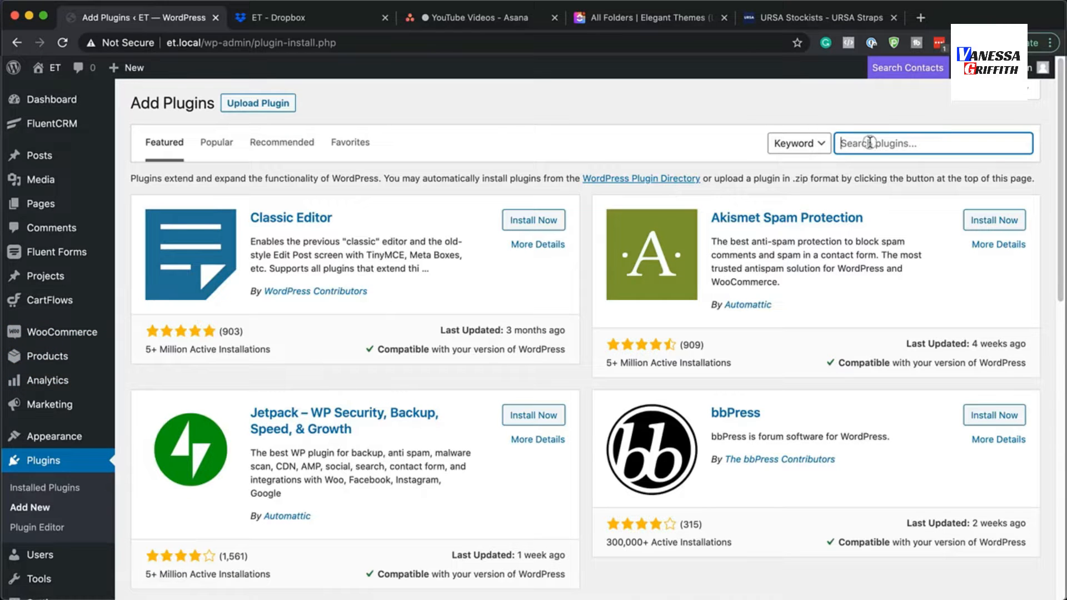
{"action": "type", "text": "WooCommerce Product Filter"}
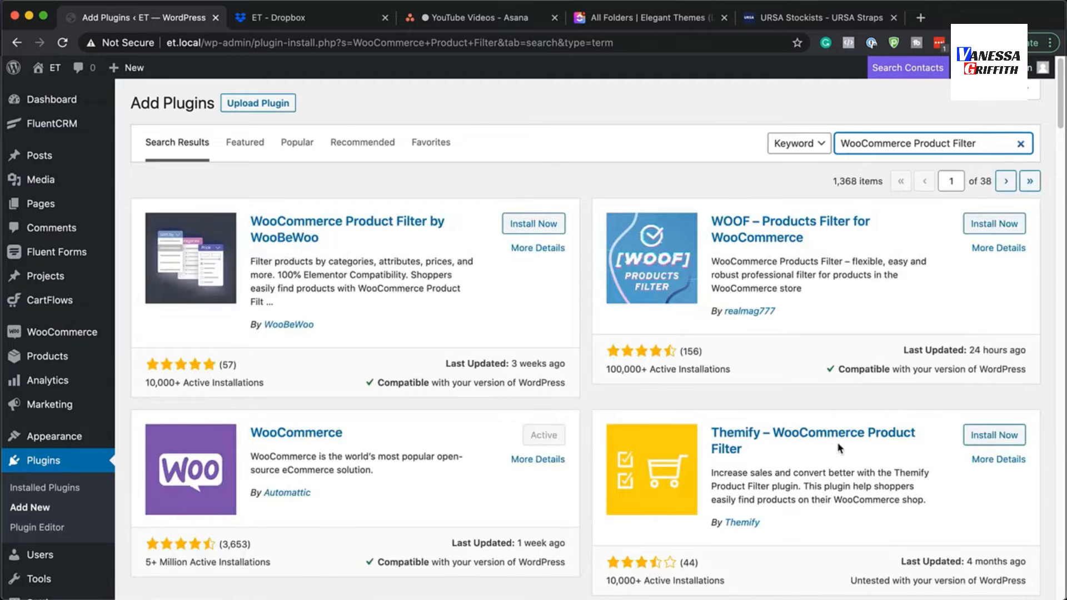
{"action": "left_click", "coordinate": [998, 439]}
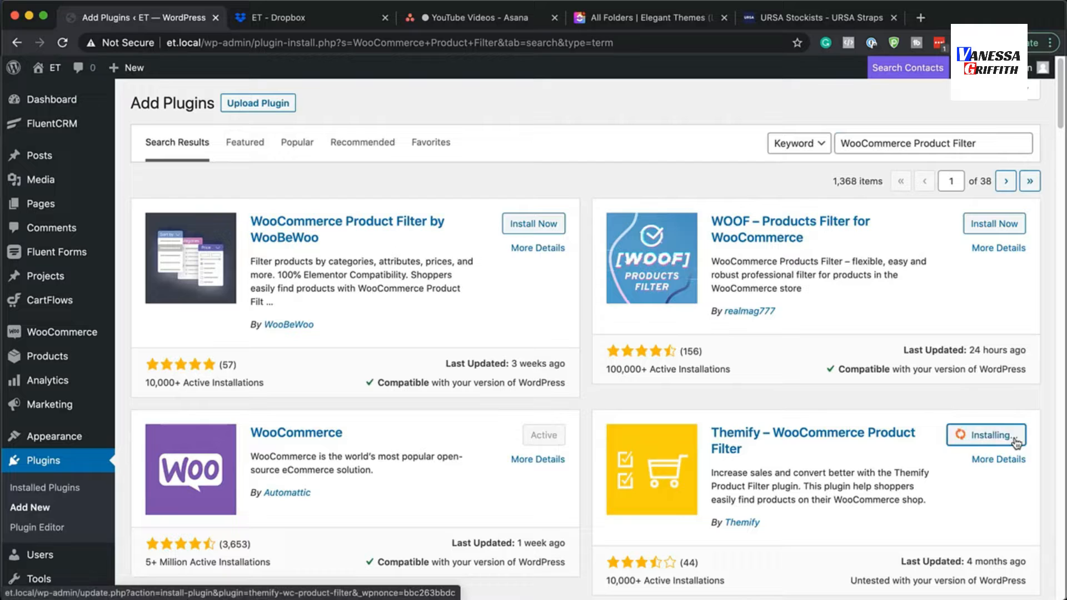
{"action": "left_click", "coordinate": [1002, 436]}
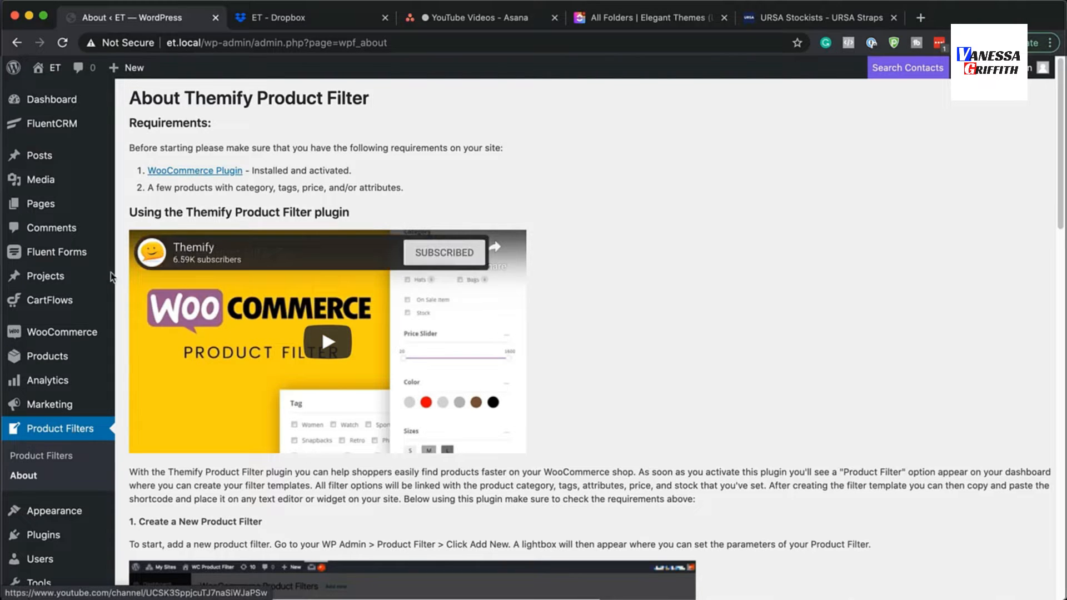
Add a new product category named Cases with the slug cases.
{"action": "mouse_move", "coordinate": [50, 359]}
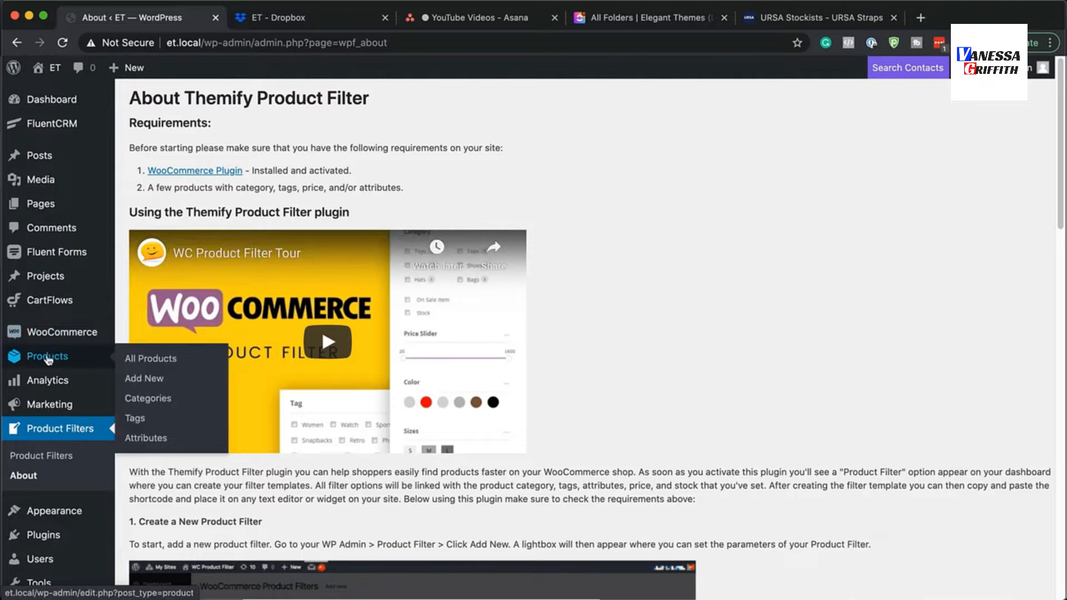
{"action": "left_click", "coordinate": [148, 402]}
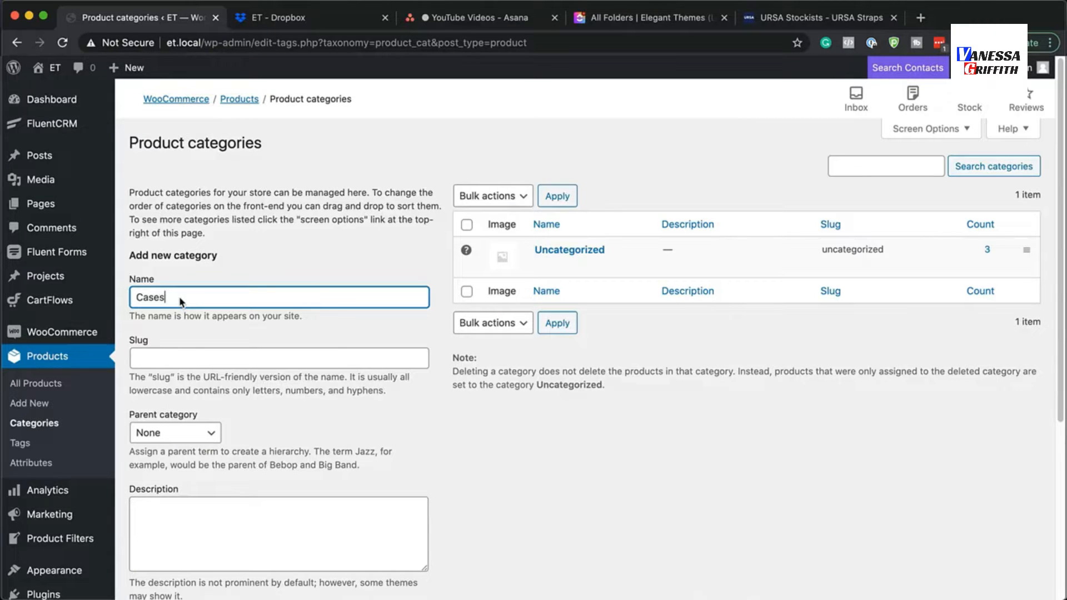
{"action": "left_click", "coordinate": [191, 351]}
{"action": "type", "text": "cases"}
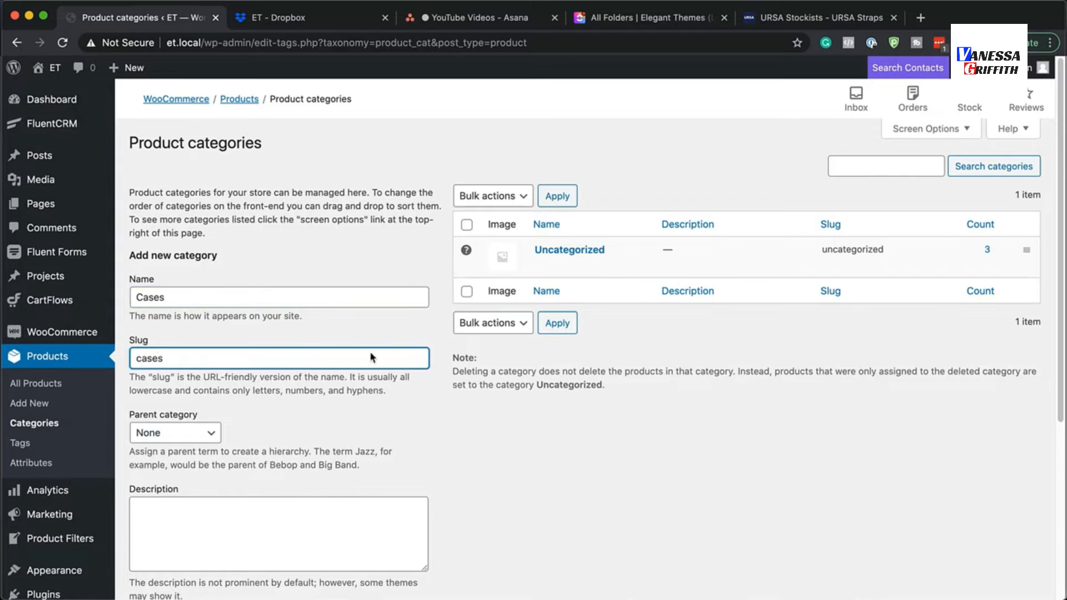
{"action": "scroll", "coordinate": [369, 450], "scroll_direction": "down", "scroll_amount": 3}
{"action": "scroll", "coordinate": [369, 450], "scroll_direction": "down", "scroll_amount": 2}
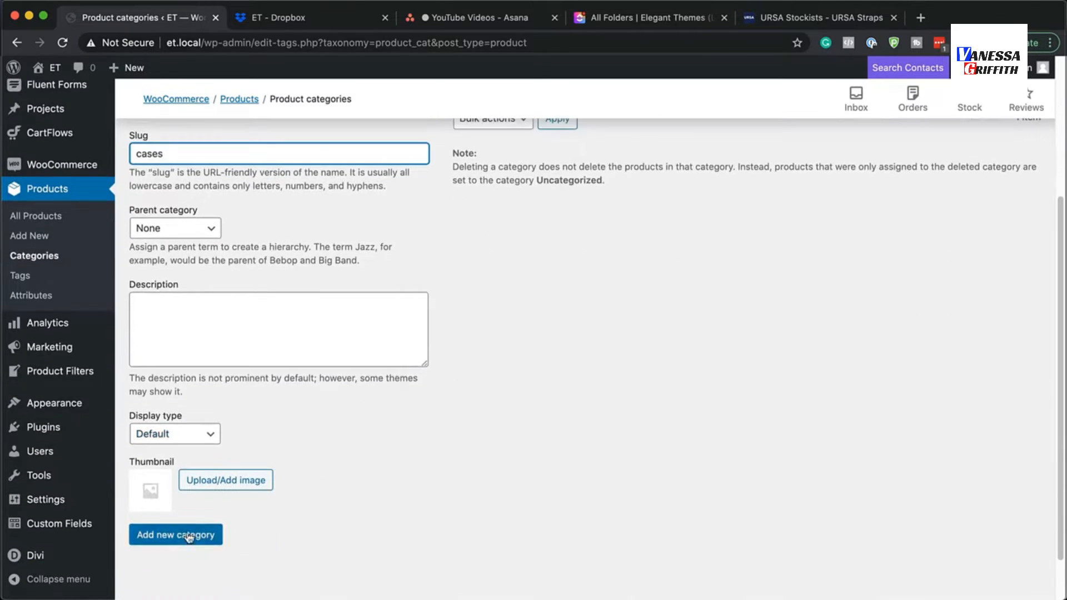
{"action": "left_click", "coordinate": [181, 550]}
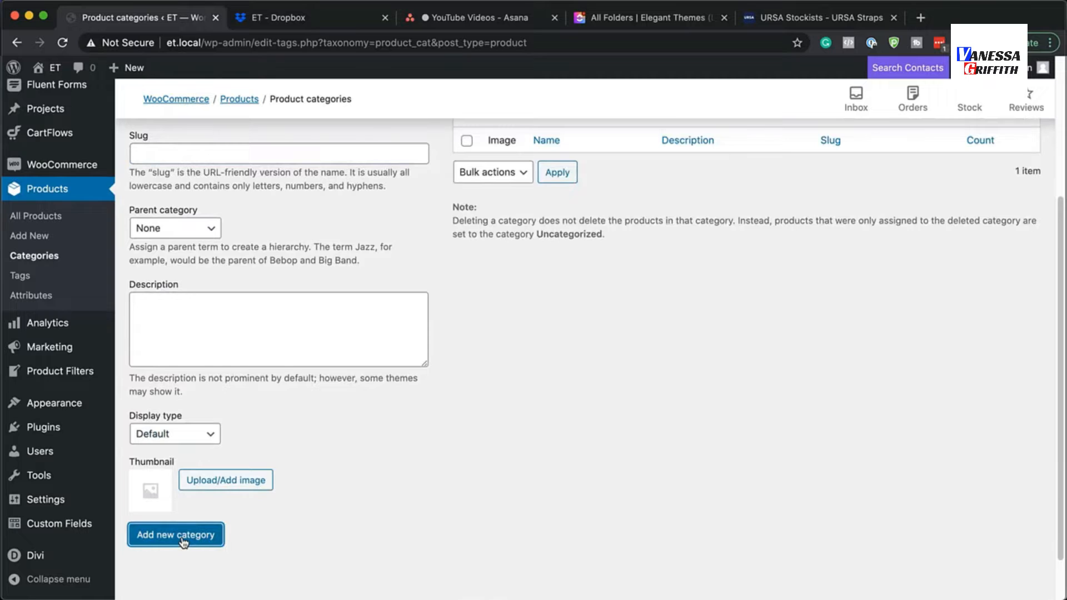
{"action": "scroll", "coordinate": [582, 433], "scroll_direction": "up", "scroll_amount": 5}
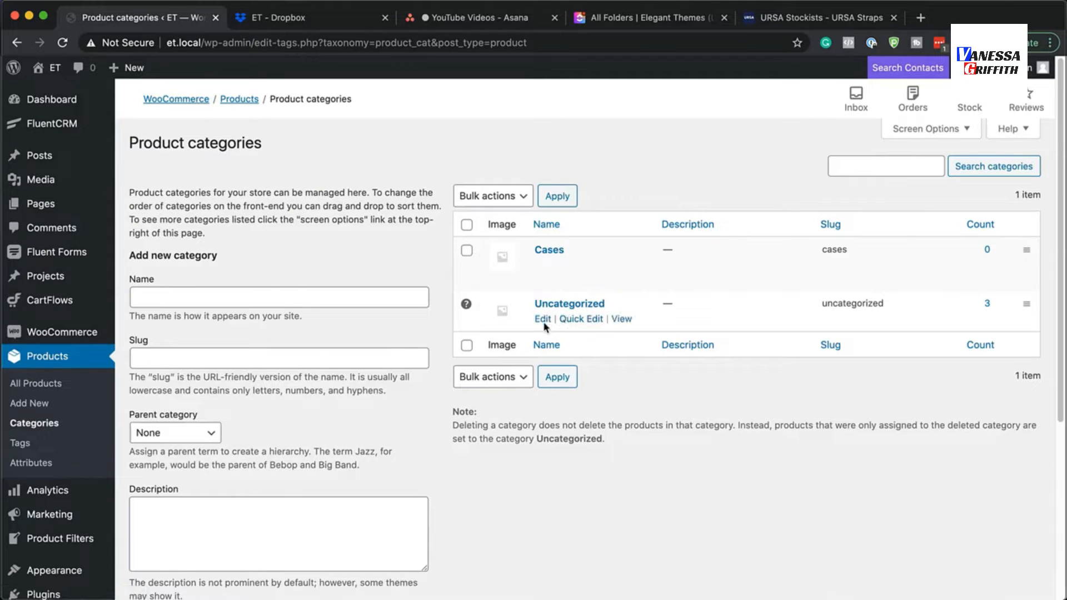
Rename the Uncategorized product category to Footwear with the slug footwear, save it and return to the category list.
{"action": "left_click", "coordinate": [544, 320]}
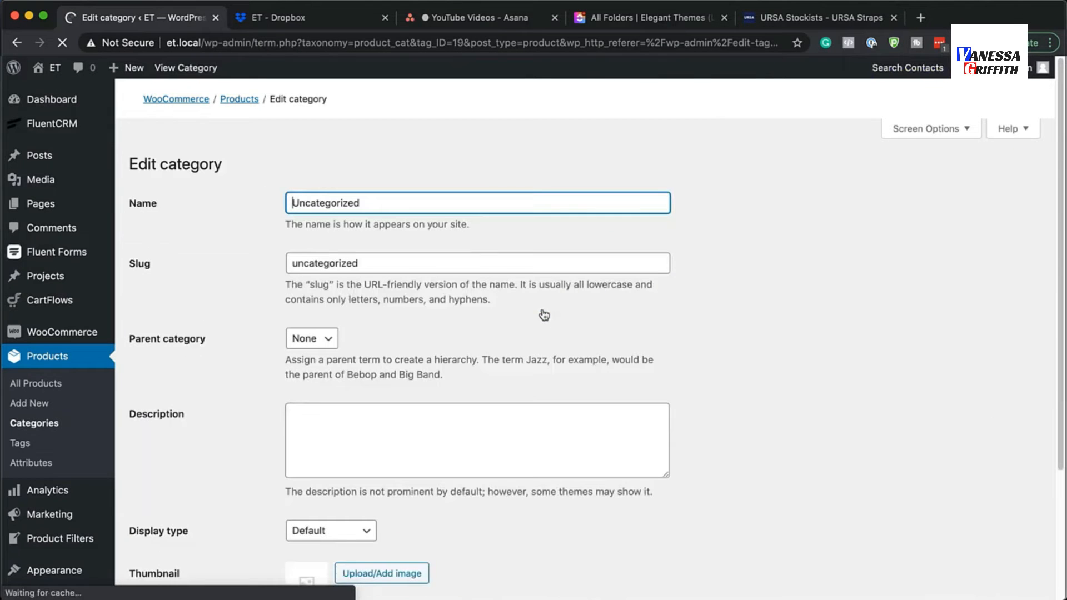
{"action": "double_click", "coordinate": [379, 182]}
{"action": "type", "text": "Footwear"}
{"action": "double_click", "coordinate": [377, 241]}
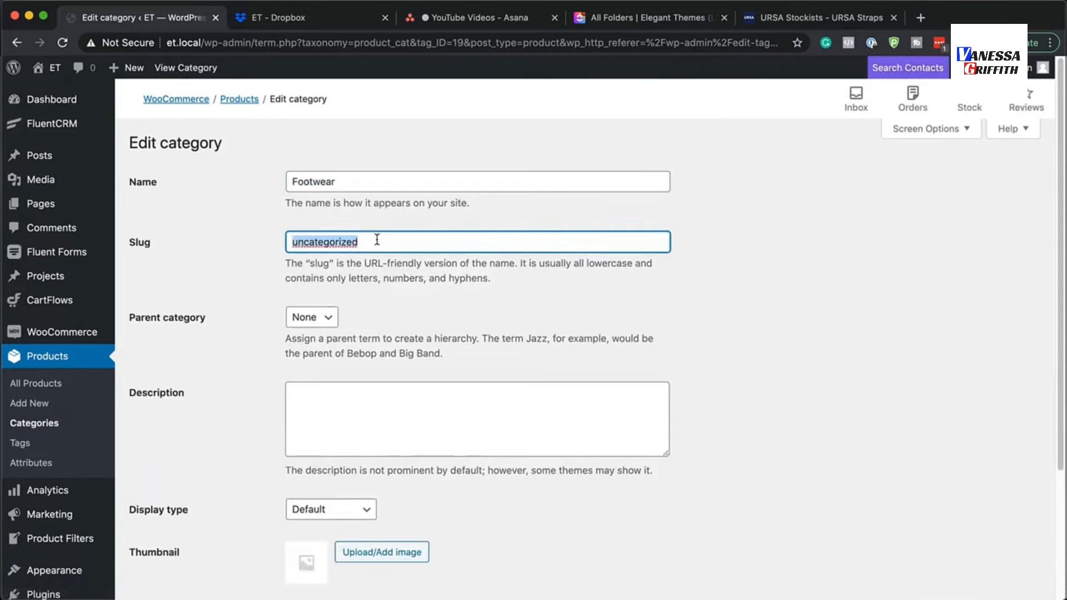
{"action": "type", "text": "Footwear"}
{"action": "scroll", "coordinate": [516, 515], "scroll_direction": "down", "scroll_amount": 3}
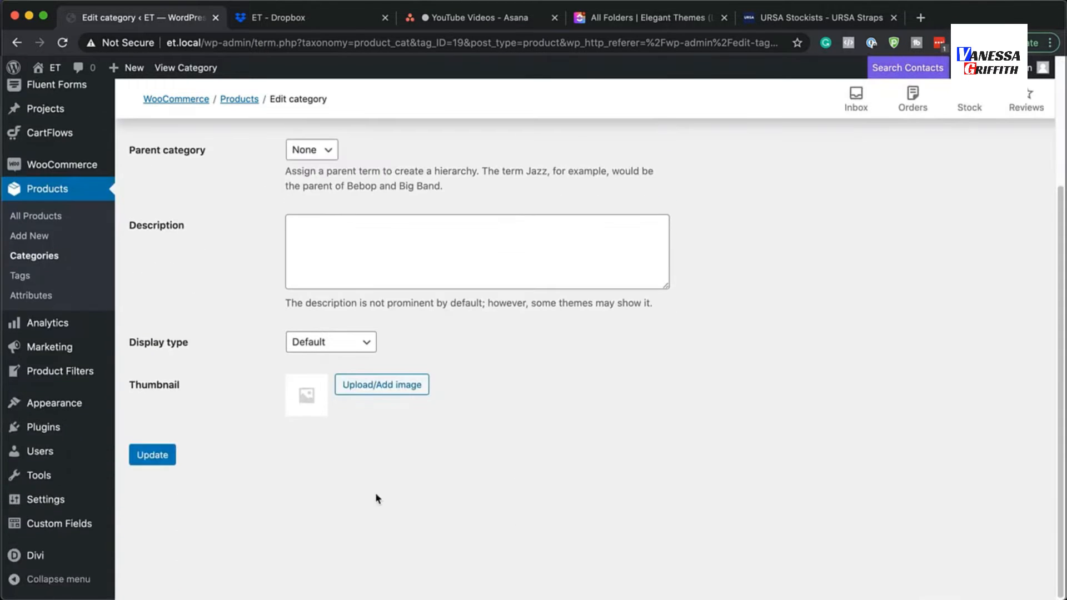
{"action": "left_click", "coordinate": [152, 455]}
{"action": "left_click", "coordinate": [214, 202]}
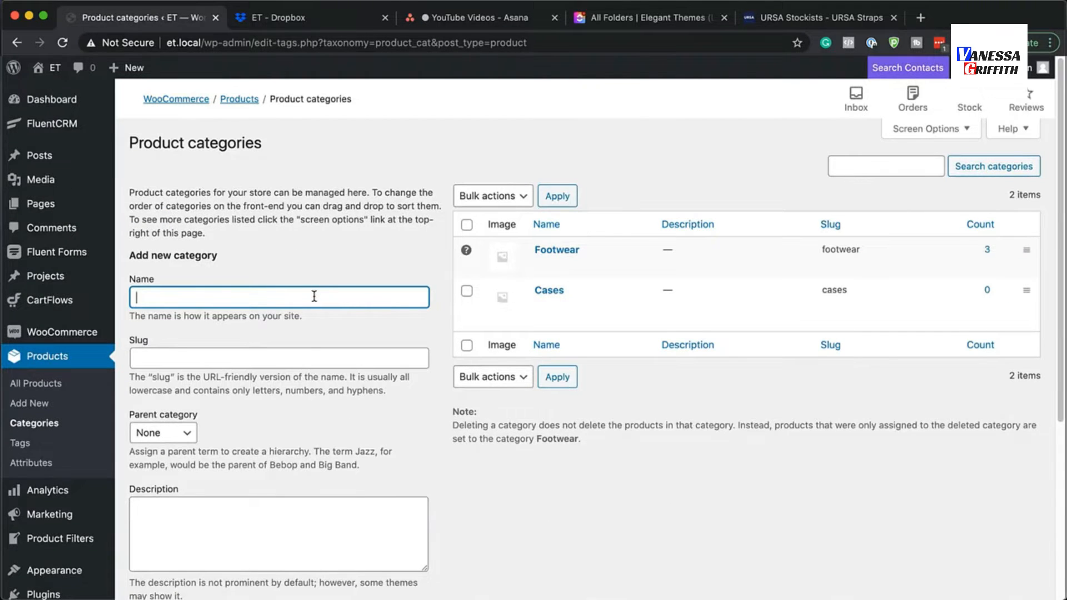
Add a new product category named Accessories with the slug accessories.
{"action": "type", "text": "Accessories"}
{"action": "left_click", "coordinate": [172, 357]}
{"action": "type", "text": "Accessories"}
{"action": "scroll", "coordinate": [404, 443], "scroll_direction": "down", "scroll_amount": 5}
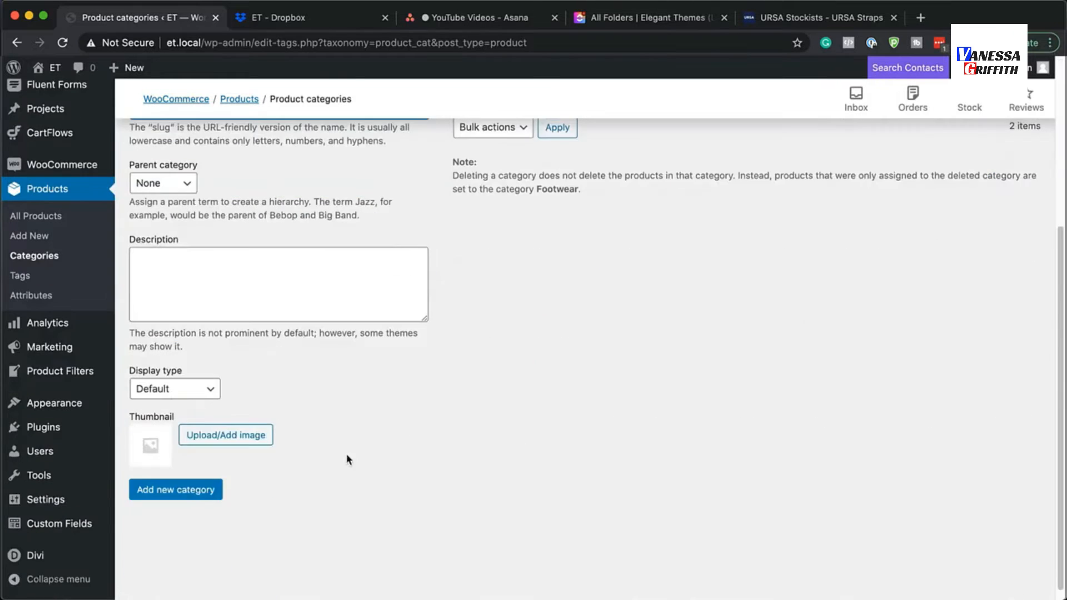
{"action": "left_click", "coordinate": [205, 491]}
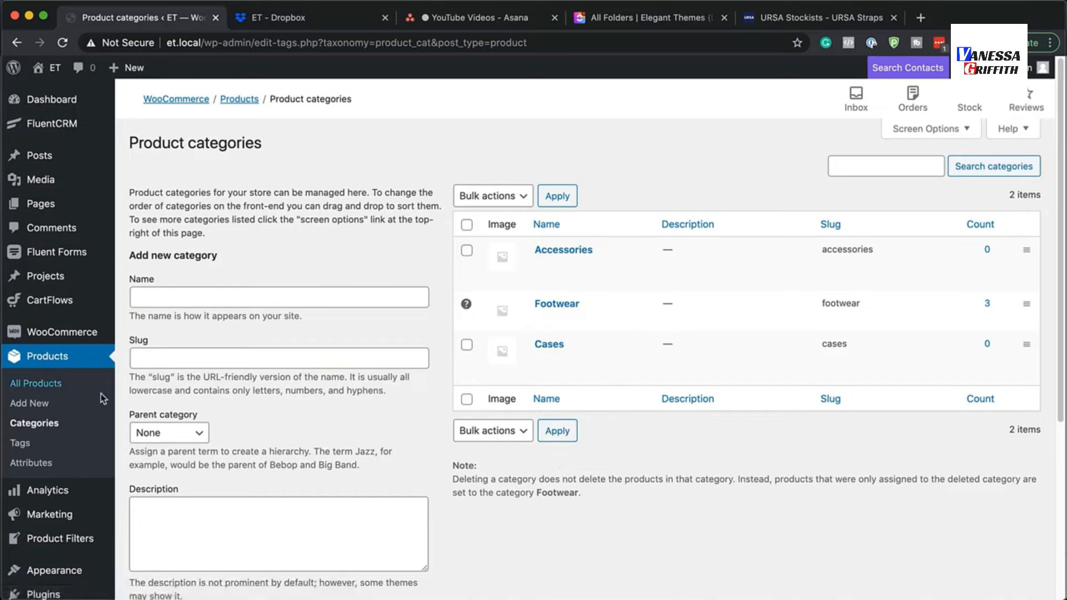
Move the draft Product D to the trash and start a new product named Product D.
{"action": "left_click", "coordinate": [41, 384]}
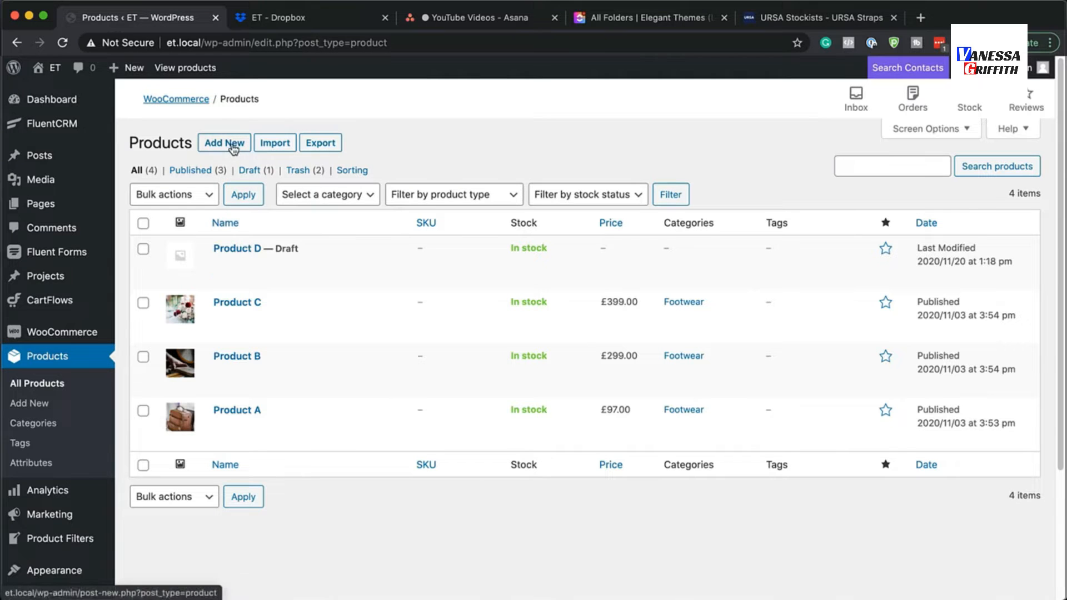
{"action": "left_click", "coordinate": [362, 265]}
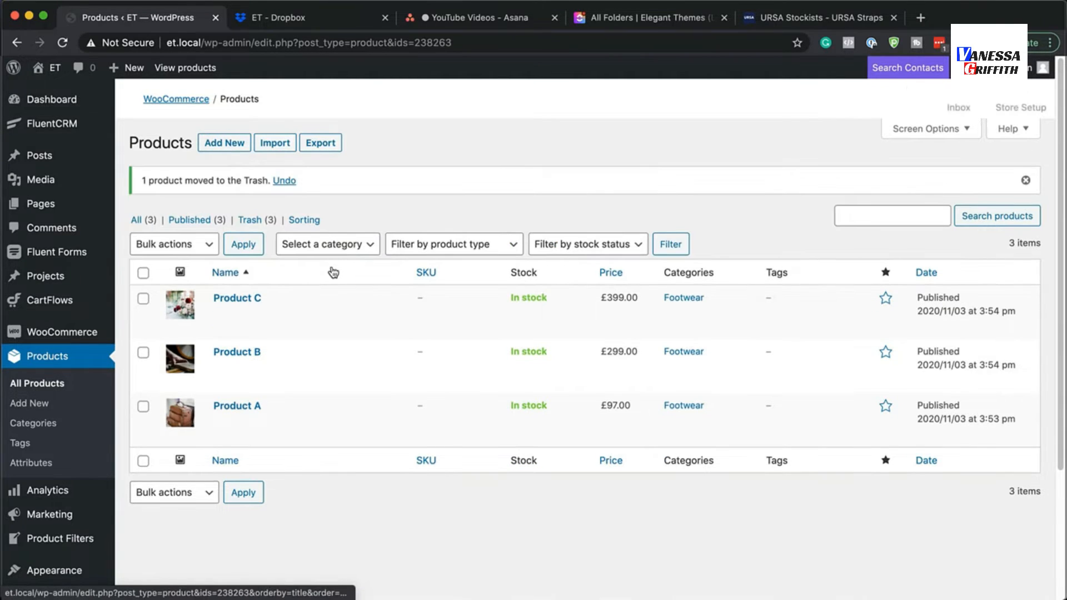
{"action": "left_click", "coordinate": [229, 145]}
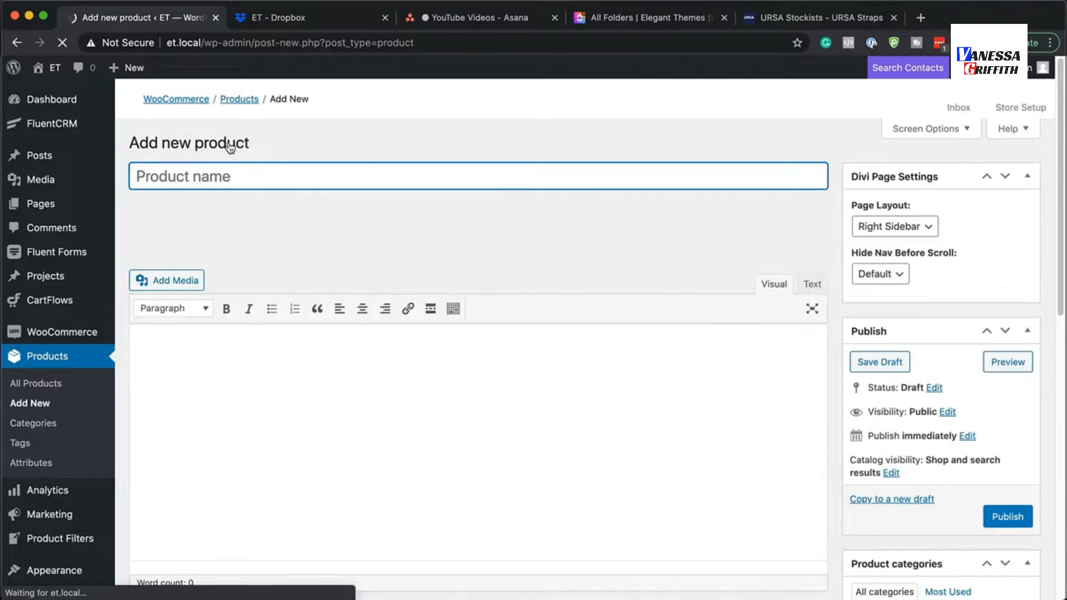
{"action": "type", "text": "Product D"}
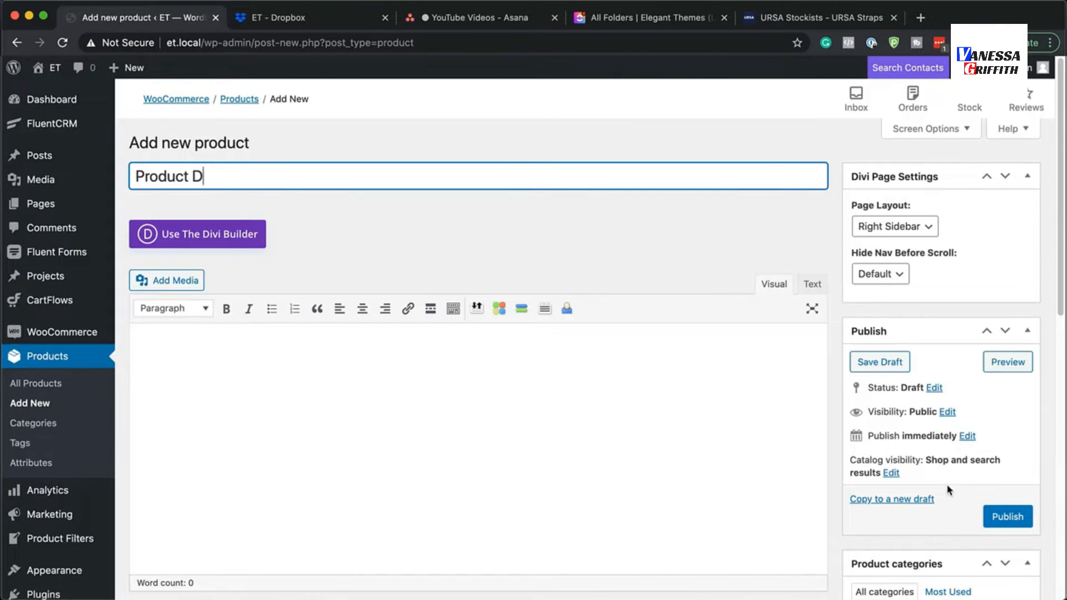
Assign the new product to the Cases category and set its regular price to £12.
{"action": "scroll", "coordinate": [962, 500], "scroll_direction": "down", "scroll_amount": 5}
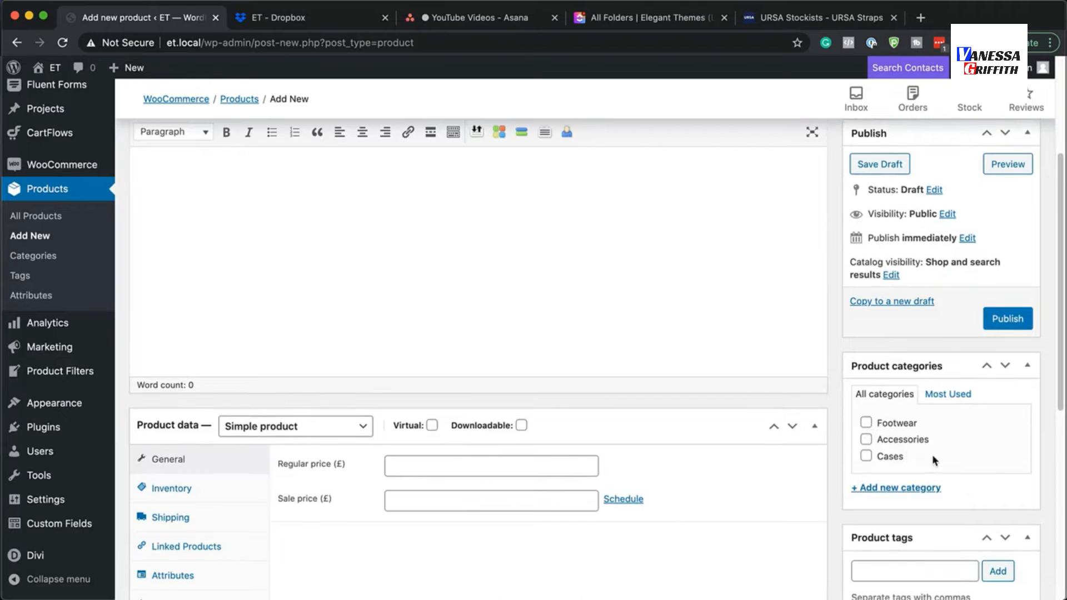
{"action": "left_click", "coordinate": [866, 456]}
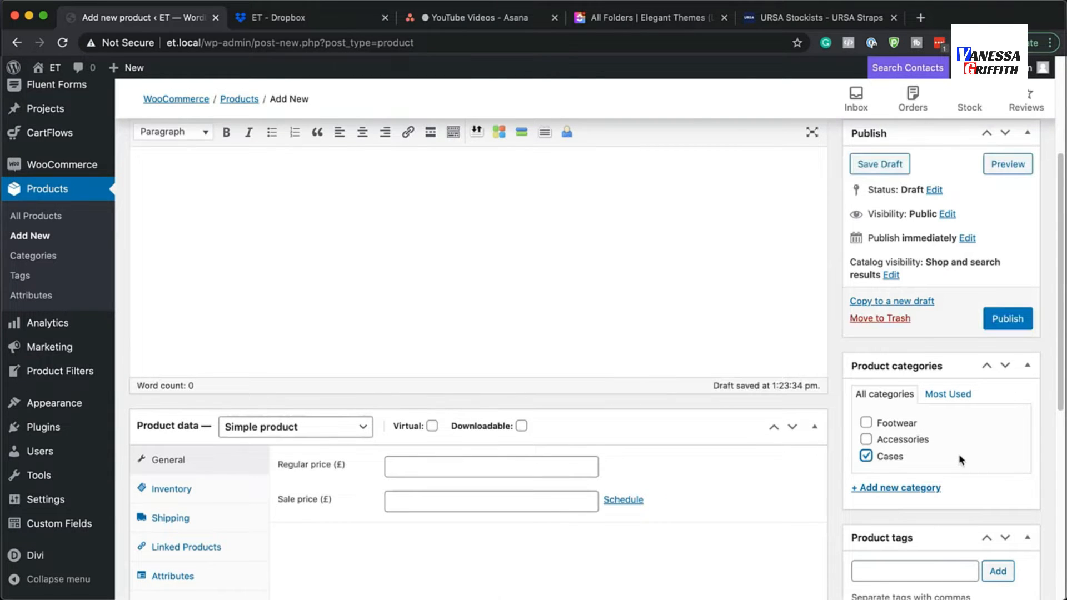
{"action": "left_click", "coordinate": [409, 464]}
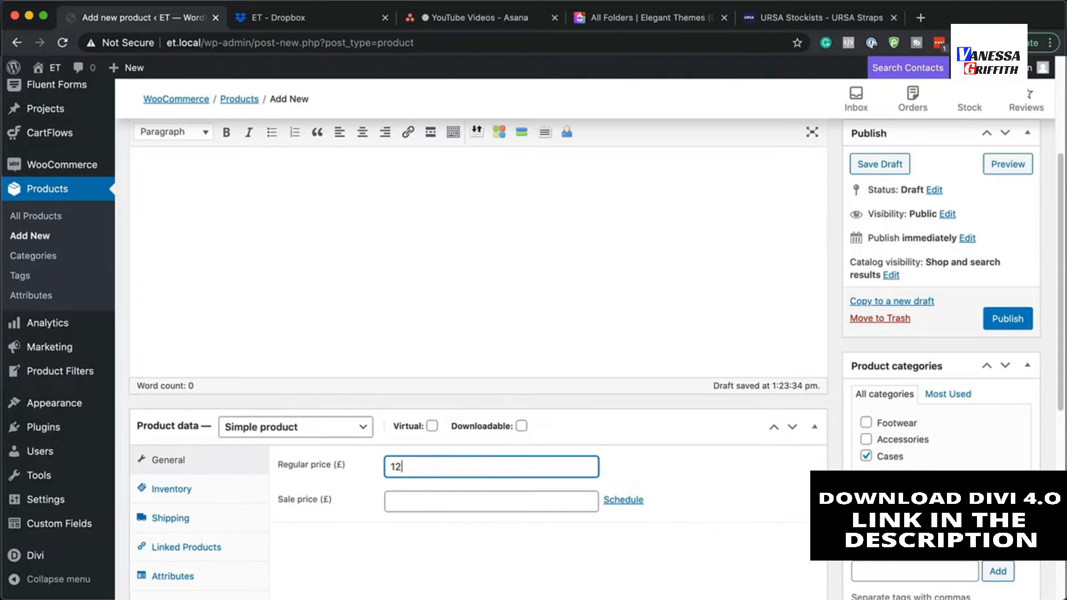
Add the product tag cases to Product D and publish the product.
{"action": "scroll", "coordinate": [478, 333], "scroll_direction": "down", "scroll_amount": 2}
{"action": "left_click", "coordinate": [912, 499]}
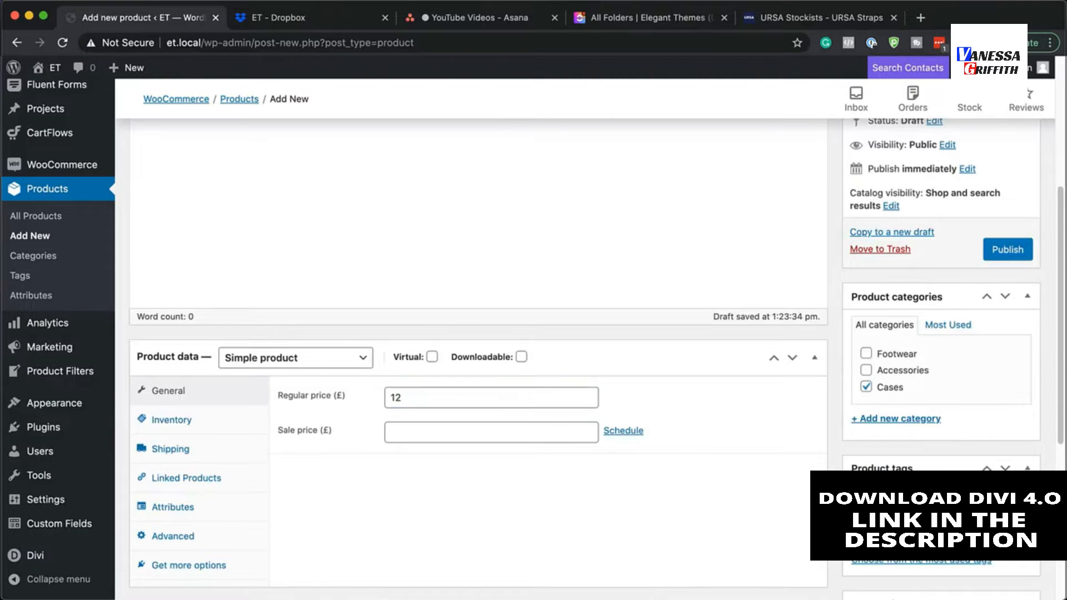
{"action": "type", "text": "cases"}
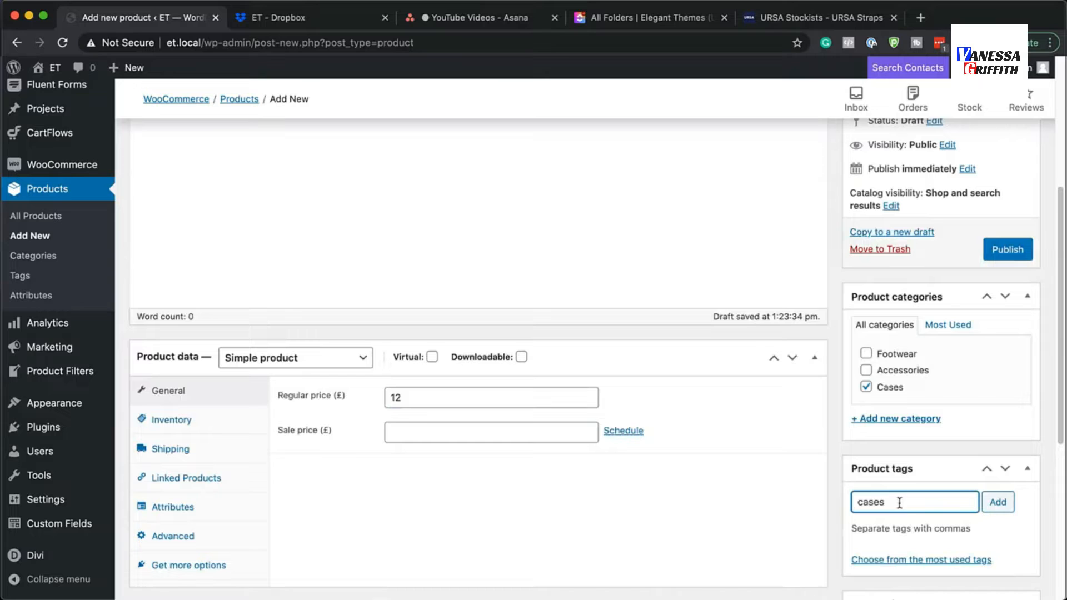
{"action": "left_click", "coordinate": [1006, 506]}
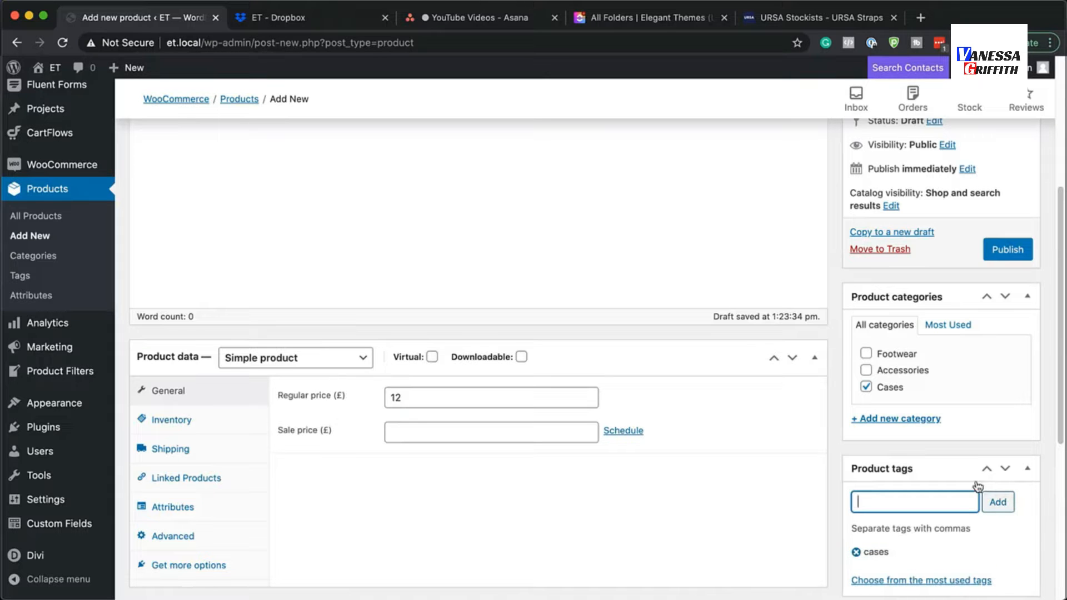
{"action": "left_click", "coordinate": [1015, 253]}
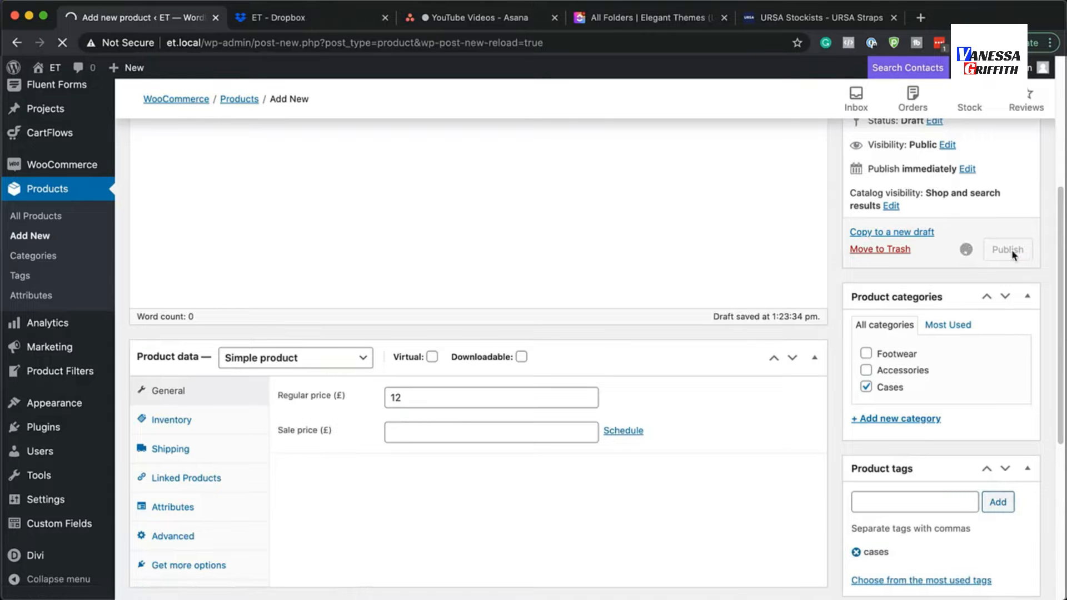
{"action": "scroll", "coordinate": [387, 278], "scroll_direction": "up", "scroll_amount": 3}
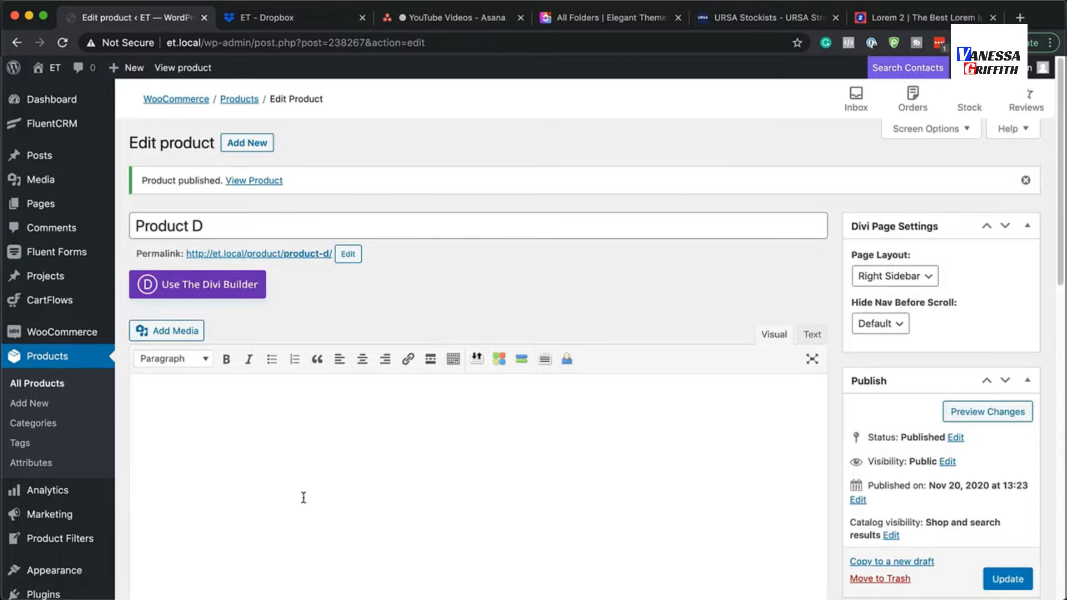
Fill Product D's main description with the three-paragraph Lorem ipsum placeholder text.
{"action": "scroll", "coordinate": [259, 423], "scroll_direction": "down", "scroll_amount": 2}
{"action": "left_click", "coordinate": [223, 319]}
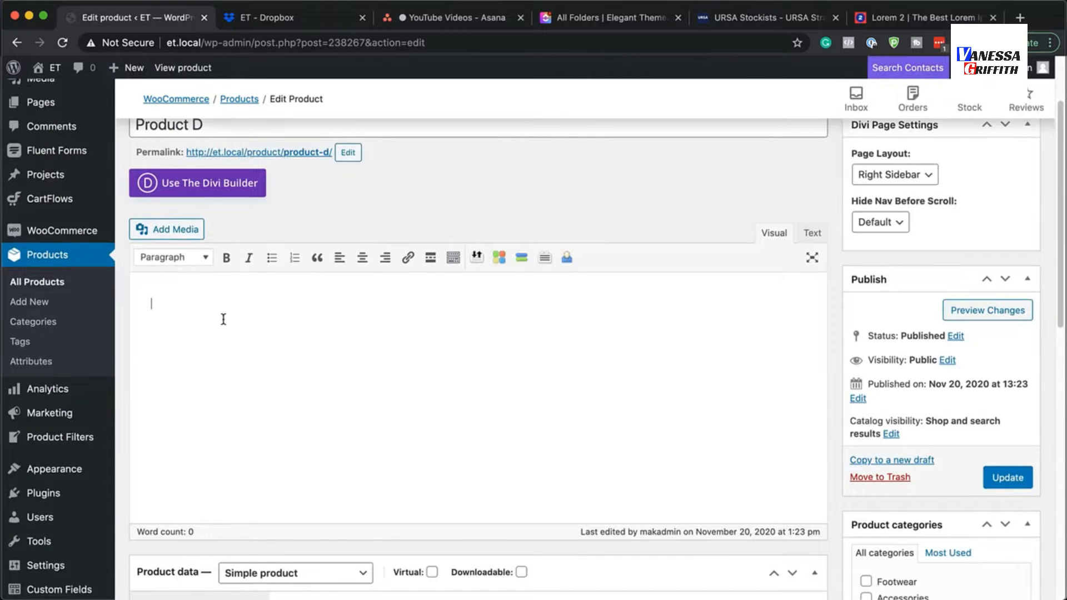
{"action": "type", "text": "Lorem ipsum dolor sit amet, consectetuer adipiscing elit. Donec odio. Quisque volutpat mattis eros. Nullam malesuada erat ut turpis. Suspendisse urna nibh, viverra non, semper suscipit, posuere a, pede.  Donec nec justo eget felis facilisis fermentum. Aliquam porttitor mauris sit amet orci. Aenean dignissim pellentesque felis.  Morbi in sem quis dui placerat ornare. Pellentesque odio nisi, euismod in, pharetra a, ultricies in, diam. Sed arcu. Cras consequat."}
Add the Lorem ipsum text as the product short description, keeping only its first paragraph.
{"action": "scroll", "coordinate": [374, 429], "scroll_direction": "down", "scroll_amount": 8}
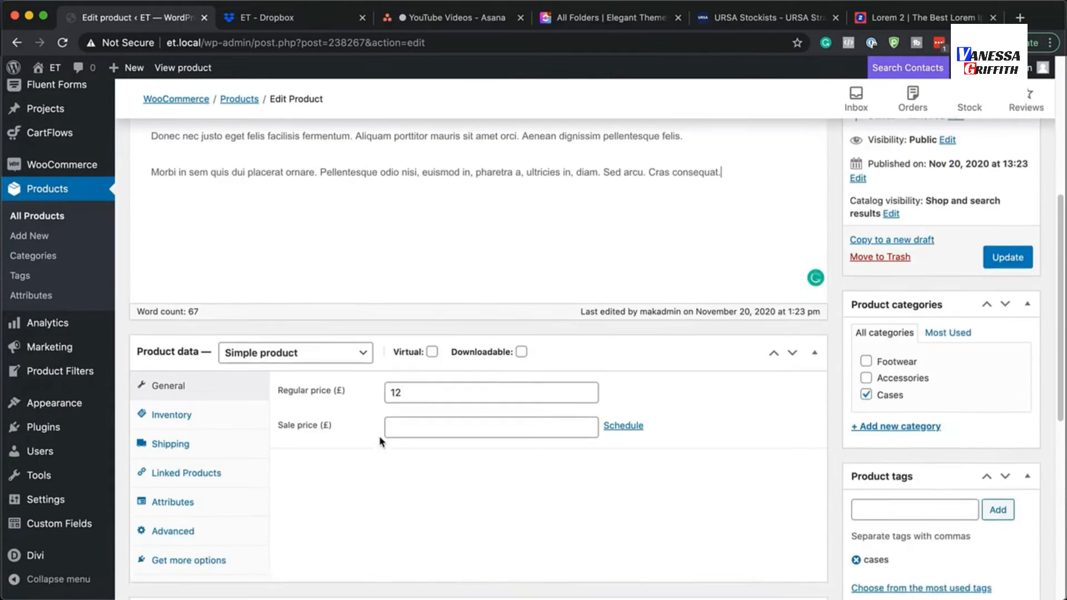
{"action": "scroll", "coordinate": [380, 435], "scroll_direction": "down", "scroll_amount": 1}
{"action": "left_click", "coordinate": [311, 432]}
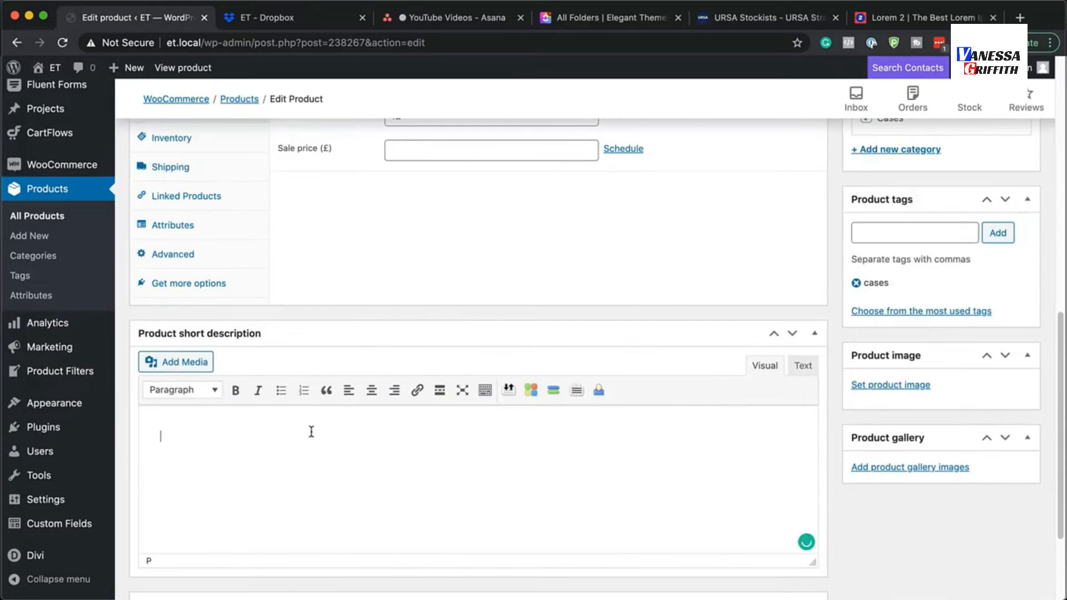
{"action": "type", "text": "Lorem ipsum dolor sit amet, consectetuer adipiscing elit. Donec odio. Quisque volutpat mattis eros. Nullam malesuada erat ut turpis. Suspendisse urna nibh, viverra non, semper suscipit, posuere a, pede.  Donec nec justo eget felis facilisis fermentum. Aliquam porttitor mauris sit amet orci. Aenean dignissim pellentesque felis.  Morbi in sem quis dui placerat ornare. Pellentesque odio nisi, euismod in, pharetra a, ultricies in, diam. Sed arcu. Cras consequat."}
{"action": "left_click_drag", "start_coordinate": [158, 489], "coordinate": [745, 526]}
{"action": "key", "text": "BackSpace"}
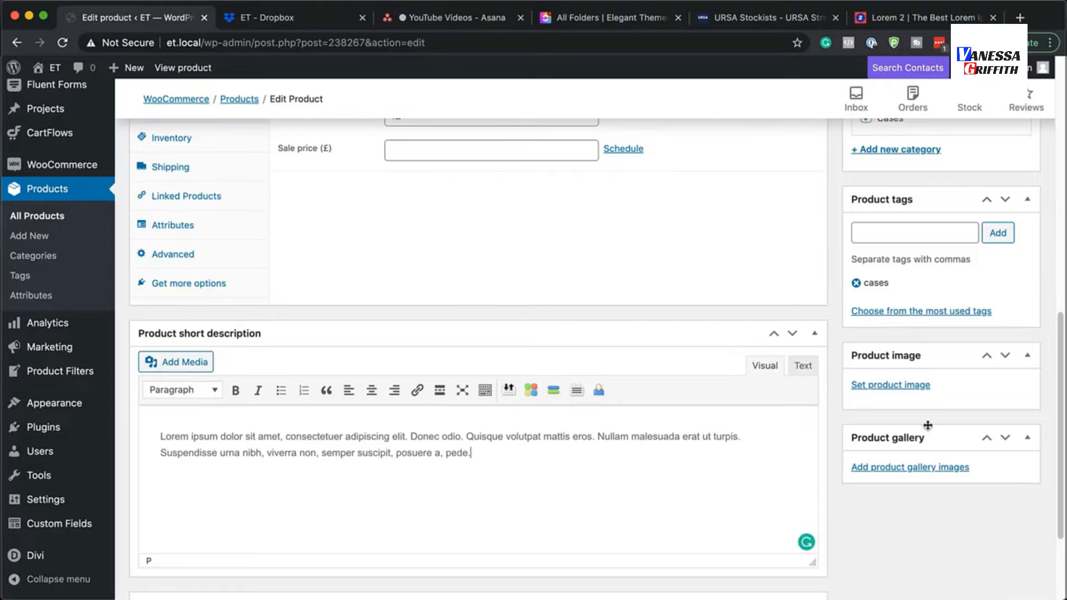
Set header-bg-scaled.jpg from the media library as the product image and update the product.
{"action": "left_click", "coordinate": [907, 384]}
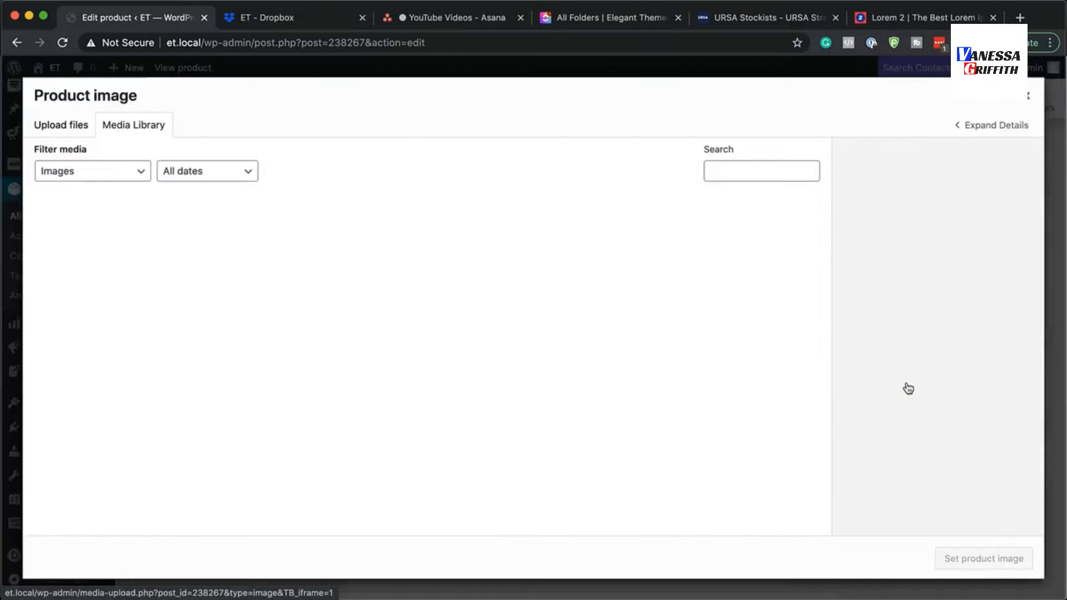
{"action": "scroll", "coordinate": [499, 358], "scroll_direction": "down", "scroll_amount": 1}
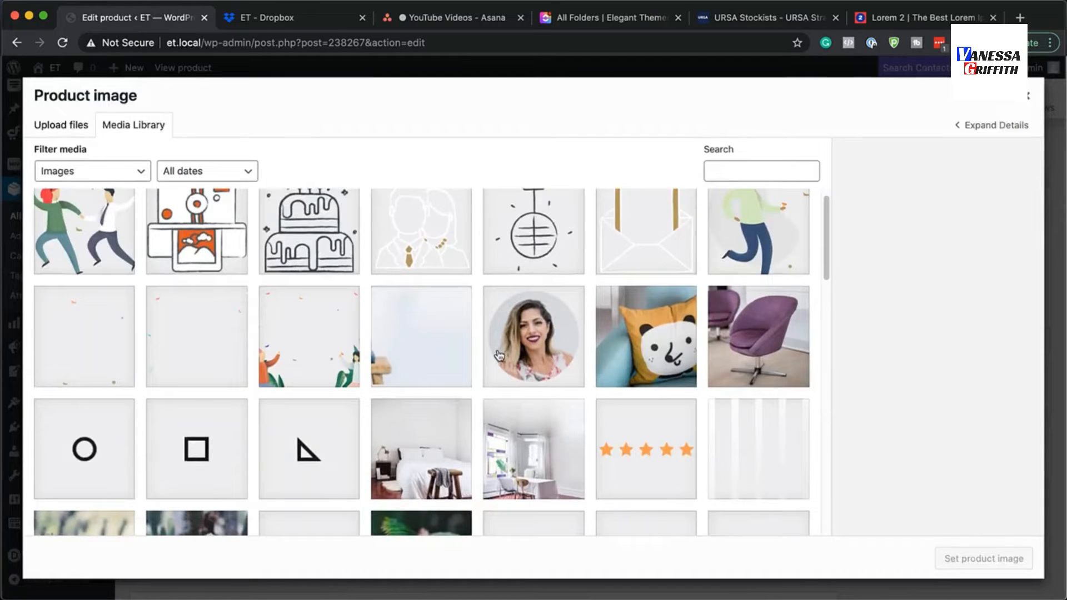
{"action": "scroll", "coordinate": [712, 356], "scroll_direction": "down", "scroll_amount": 1}
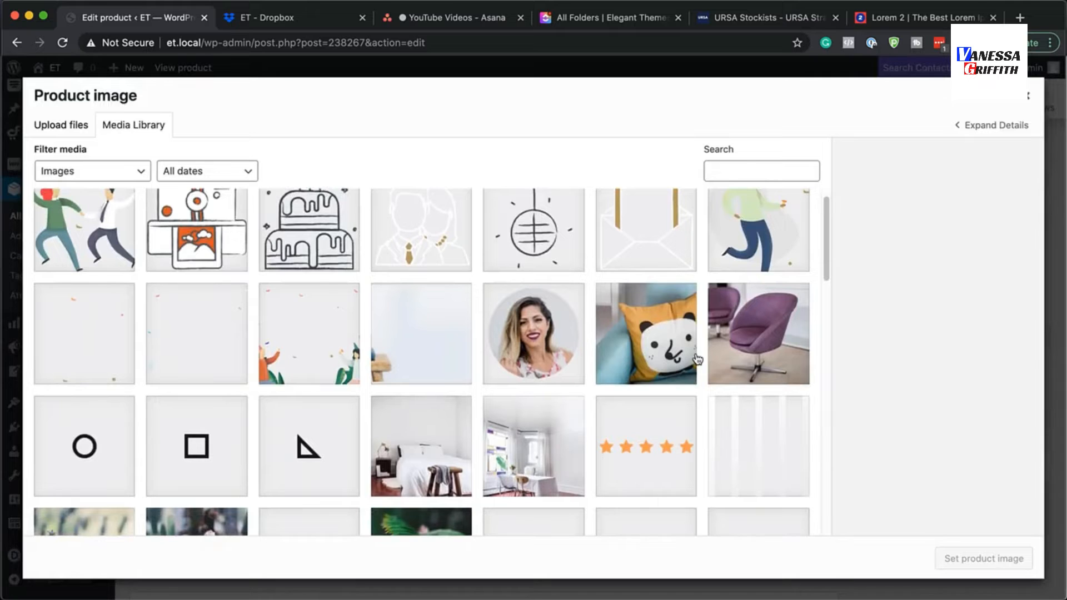
{"action": "left_click", "coordinate": [535, 472]}
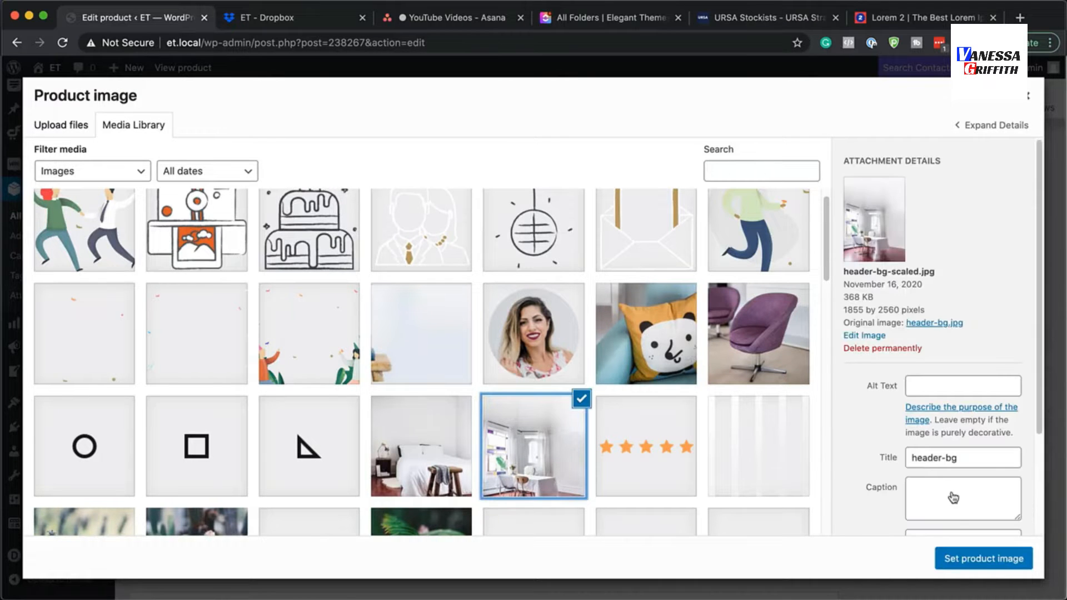
{"action": "left_click", "coordinate": [978, 557]}
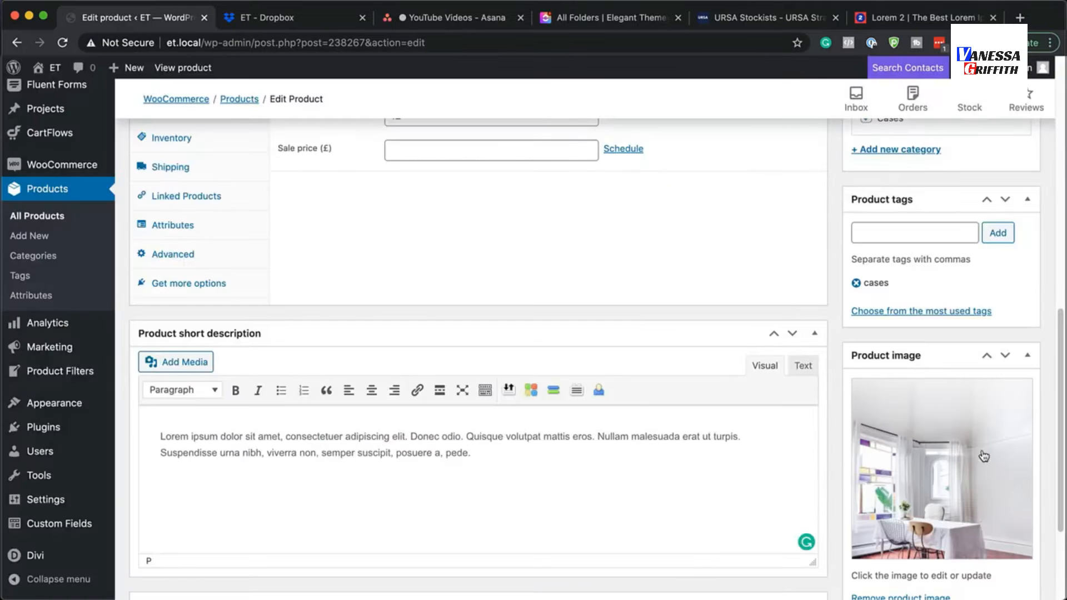
{"action": "scroll", "coordinate": [715, 359], "scroll_direction": "up", "scroll_amount": 5}
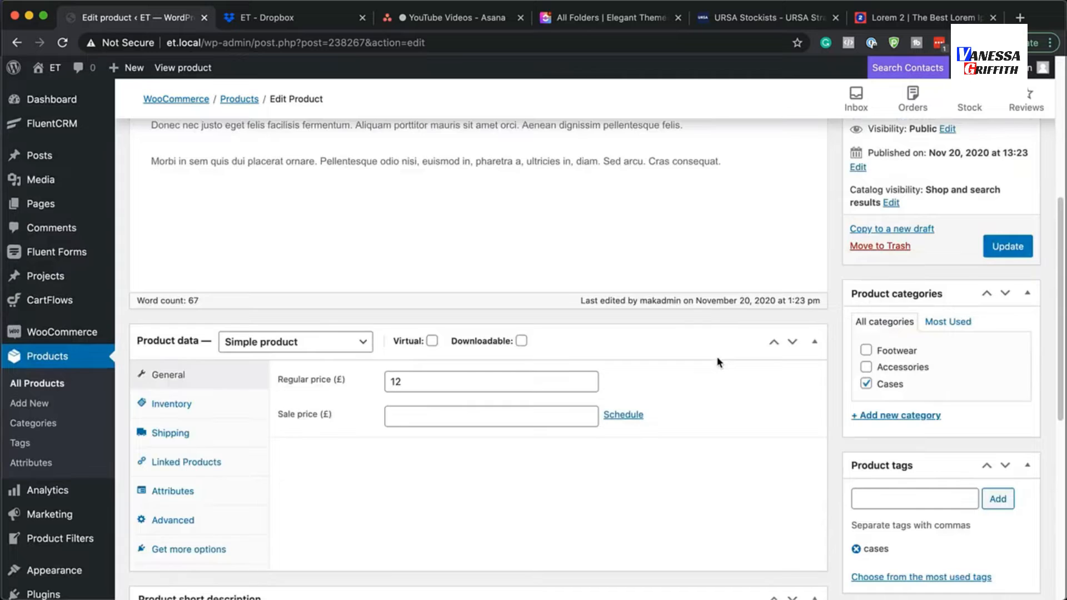
{"action": "scroll", "coordinate": [717, 361], "scroll_direction": "up", "scroll_amount": 6}
{"action": "left_click", "coordinate": [1009, 579]}
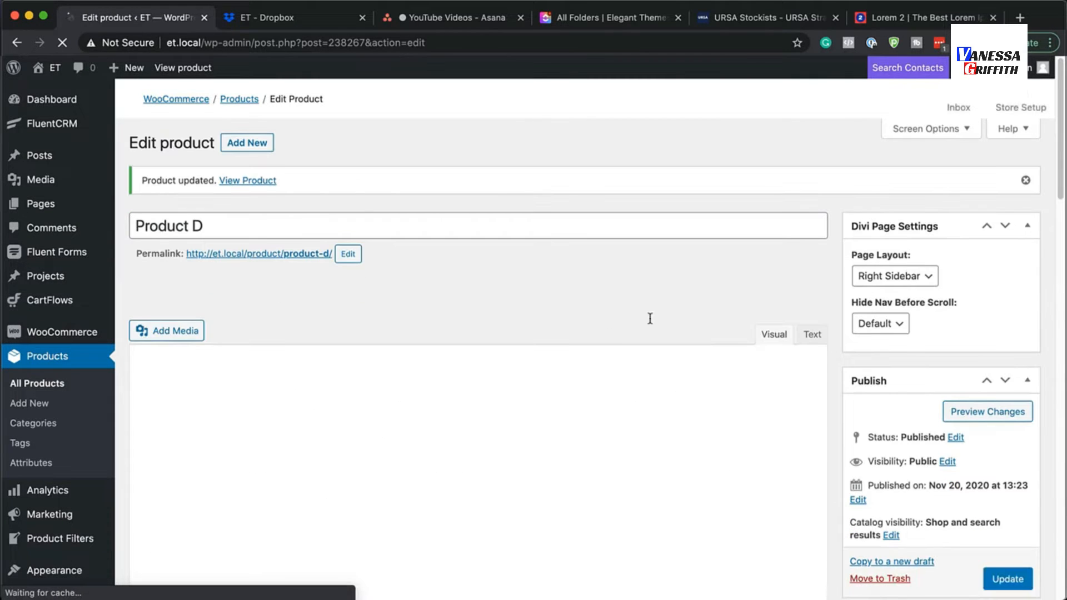
Create a new WooCommerce product filter form with the title Tags.
{"action": "mouse_move", "coordinate": [54, 125]}
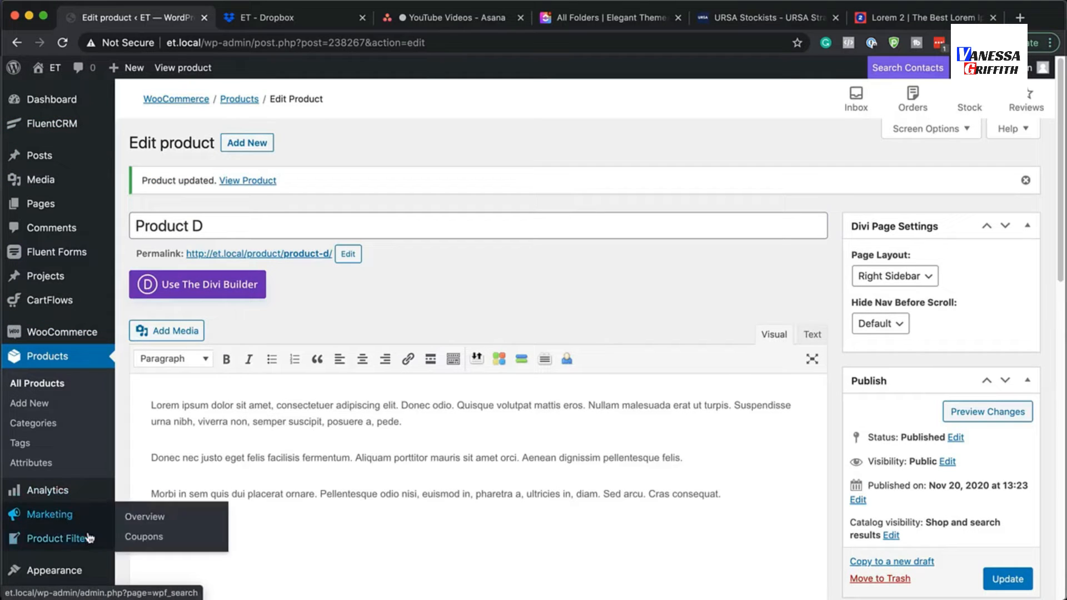
{"action": "left_click", "coordinate": [47, 542]}
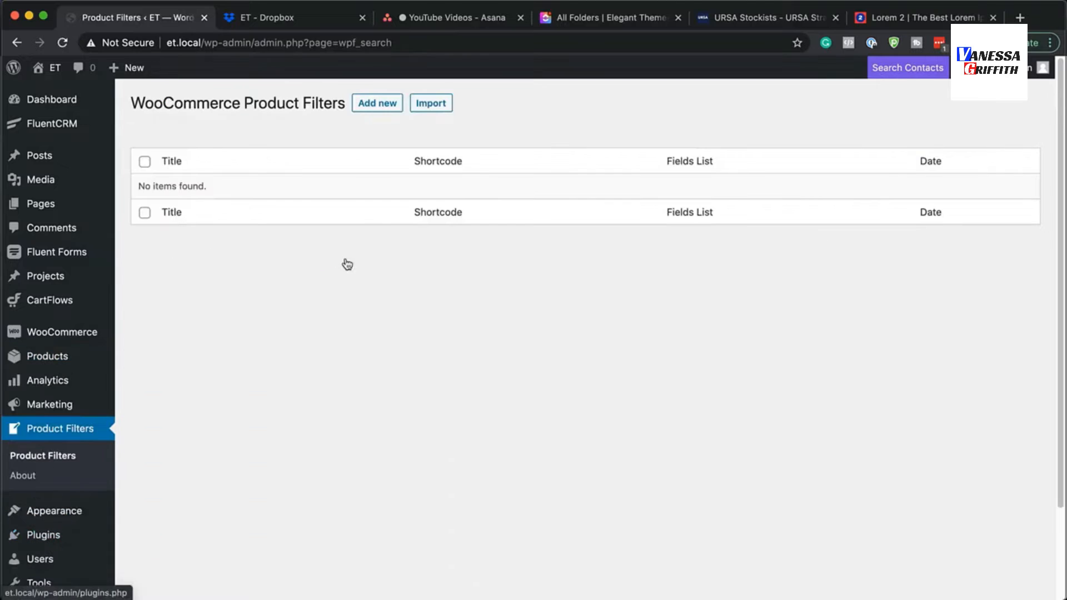
{"action": "left_click", "coordinate": [390, 105]}
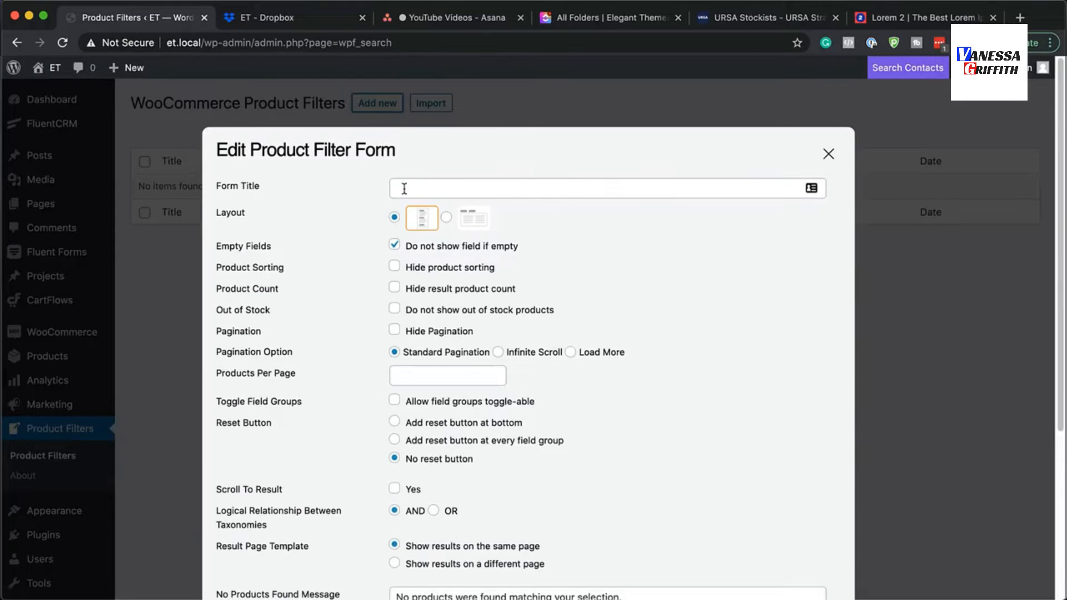
{"action": "left_click", "coordinate": [410, 189]}
{"action": "type", "text": "Tags"}
Hide product sorting in the filter form and set its pagination option to Infinite Scroll.
{"action": "left_click", "coordinate": [395, 268]}
{"action": "scroll", "coordinate": [619, 417], "scroll_direction": "down", "scroll_amount": 1}
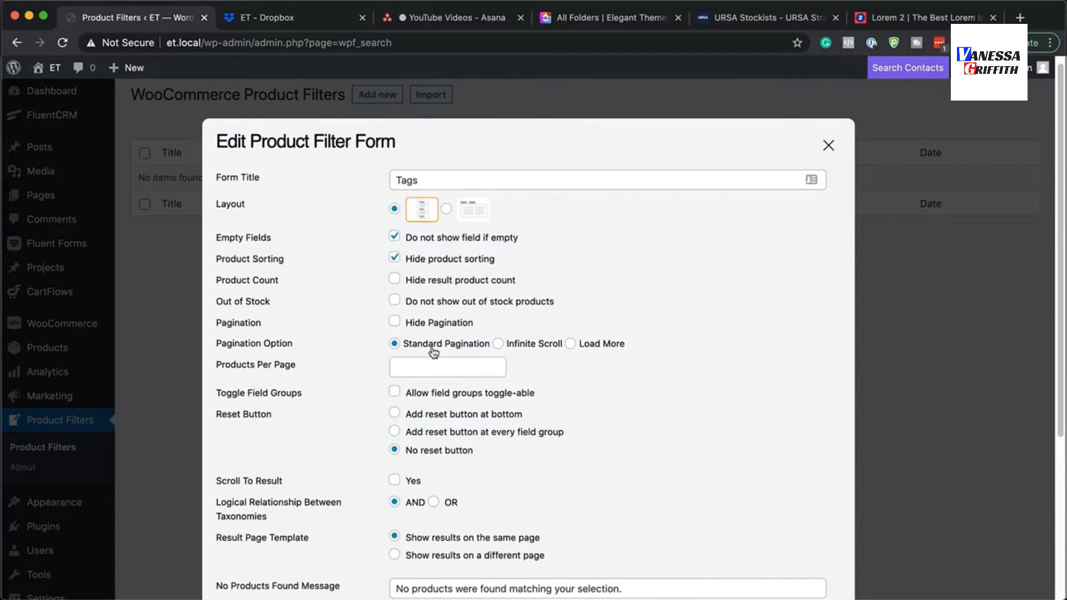
{"action": "left_click", "coordinate": [499, 346]}
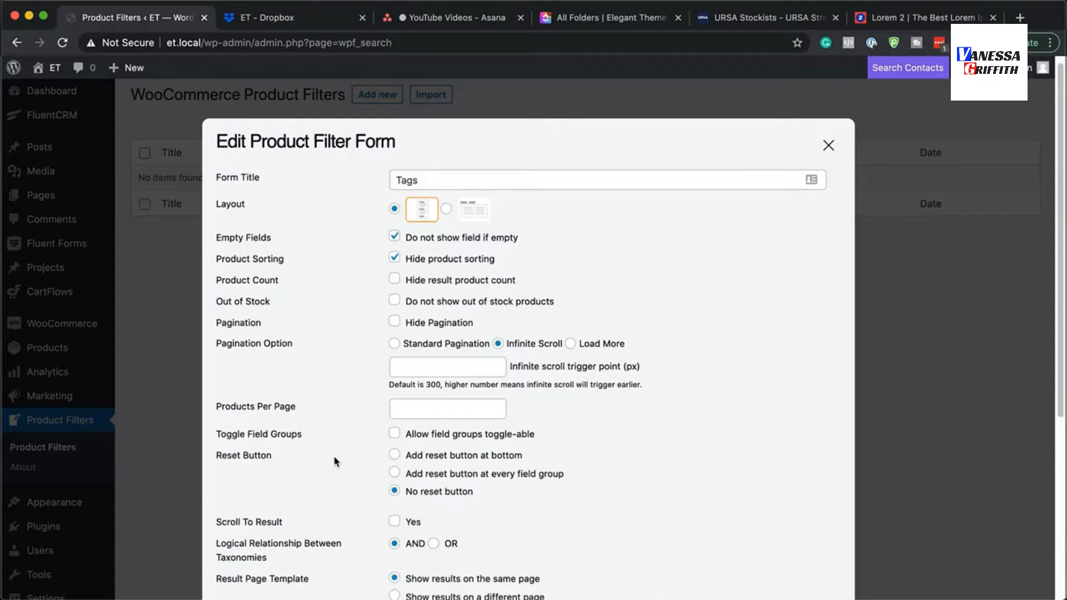
Add a Category field to the filter form, title it Categories and turn off its product counts.
{"action": "scroll", "coordinate": [532, 513], "scroll_direction": "down", "scroll_amount": 1}
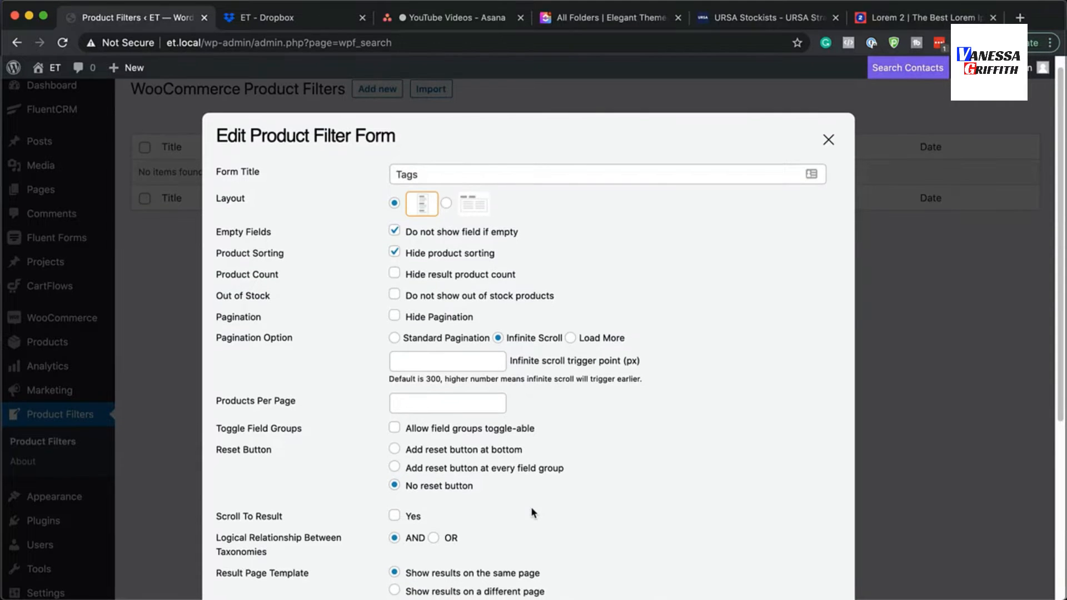
{"action": "scroll", "coordinate": [532, 513], "scroll_direction": "down", "scroll_amount": 1}
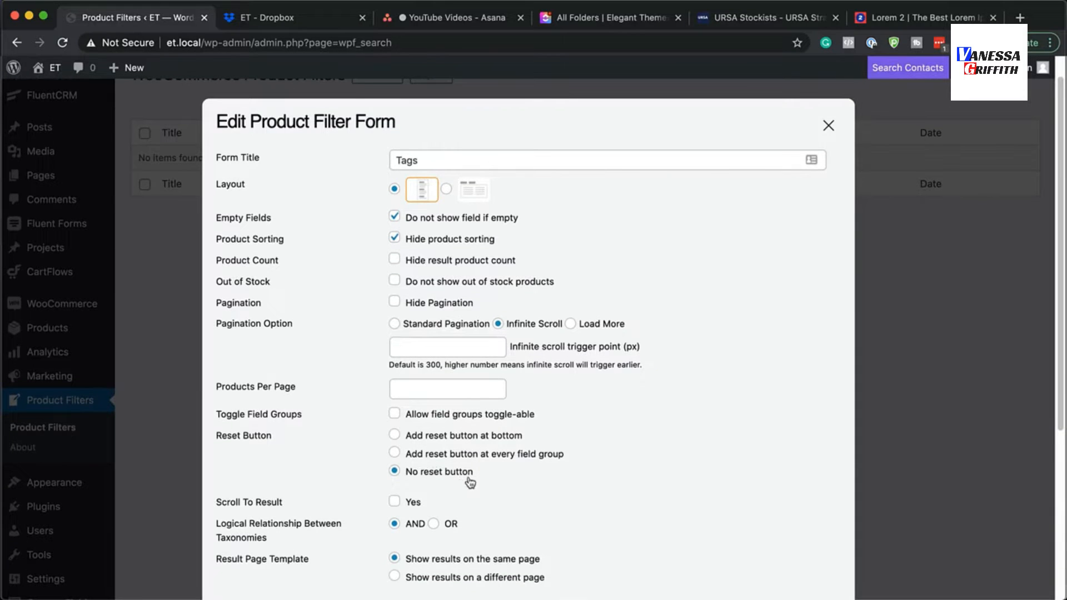
{"action": "scroll", "coordinate": [523, 493], "scroll_direction": "down", "scroll_amount": 2}
{"action": "scroll", "coordinate": [586, 471], "scroll_direction": "down", "scroll_amount": 1}
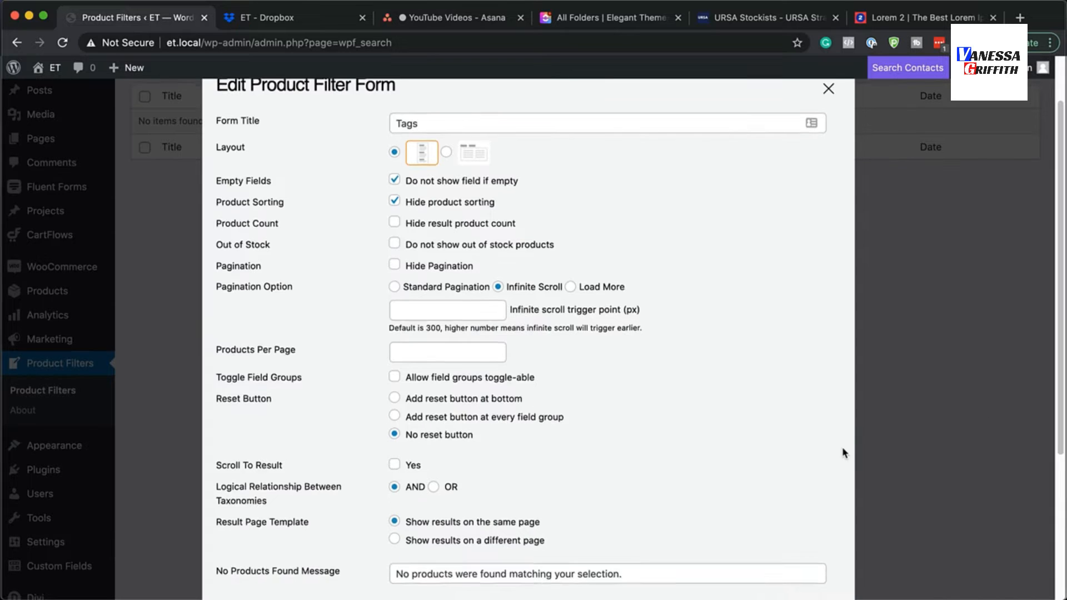
{"action": "scroll", "coordinate": [843, 447], "scroll_direction": "down", "scroll_amount": 5}
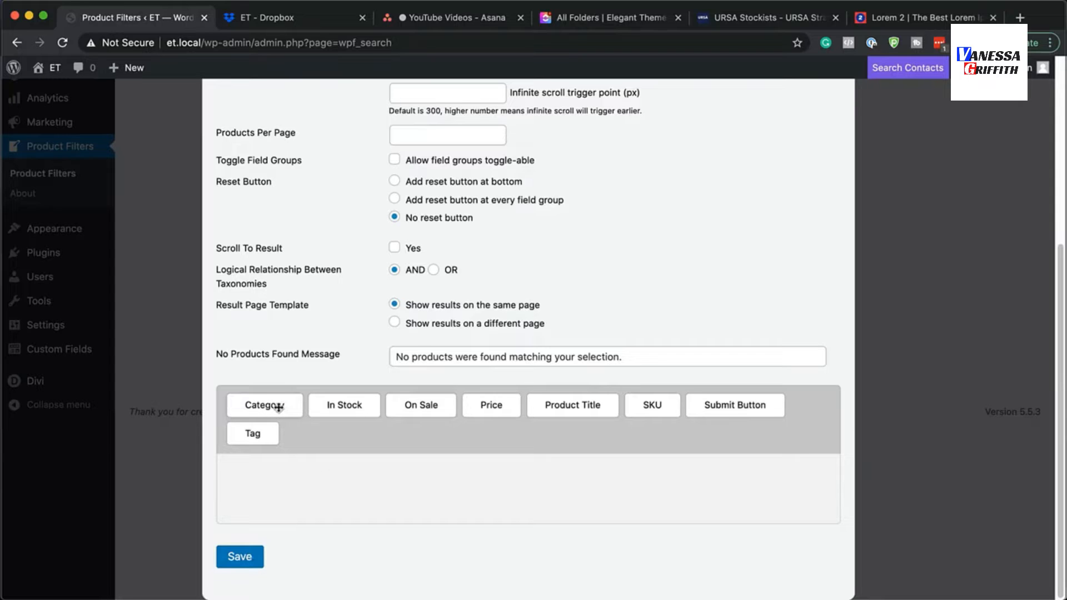
{"action": "left_click_drag", "start_coordinate": [279, 410], "coordinate": [370, 473]}
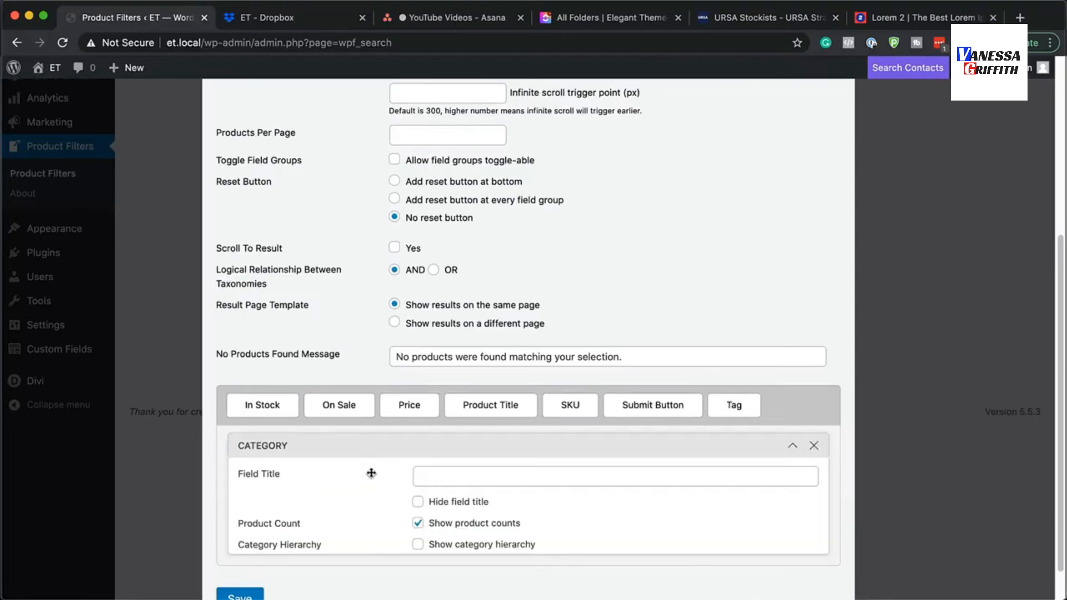
{"action": "left_click", "coordinate": [436, 479]}
{"action": "type", "text": "Categories"}
{"action": "scroll", "coordinate": [626, 517], "scroll_direction": "down", "scroll_amount": 3}
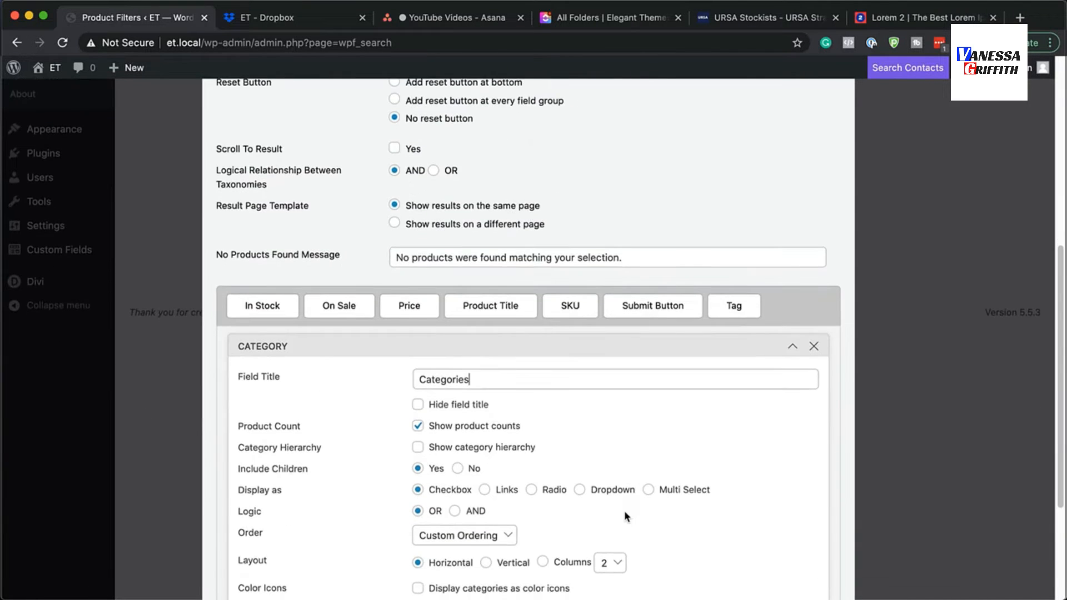
{"action": "left_click", "coordinate": [418, 426]}
Add a Tag field below the Category field, title it Type and turn off its product counts.
{"action": "scroll", "coordinate": [451, 475], "scroll_direction": "down", "scroll_amount": 3}
{"action": "scroll", "coordinate": [384, 498], "scroll_direction": "down", "scroll_amount": 2}
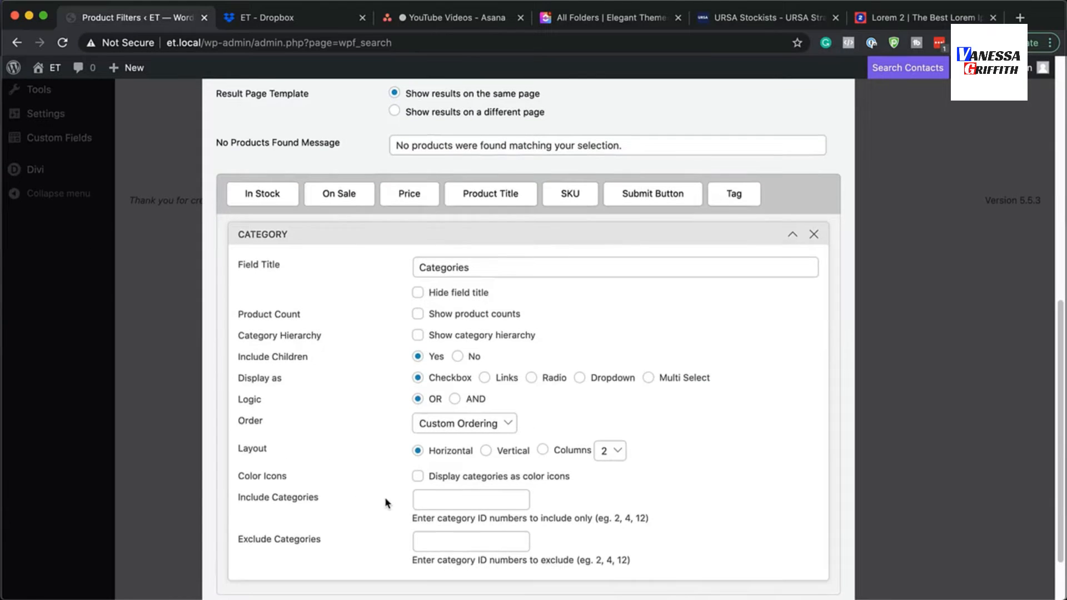
{"action": "scroll", "coordinate": [386, 495], "scroll_direction": "down", "scroll_amount": 1}
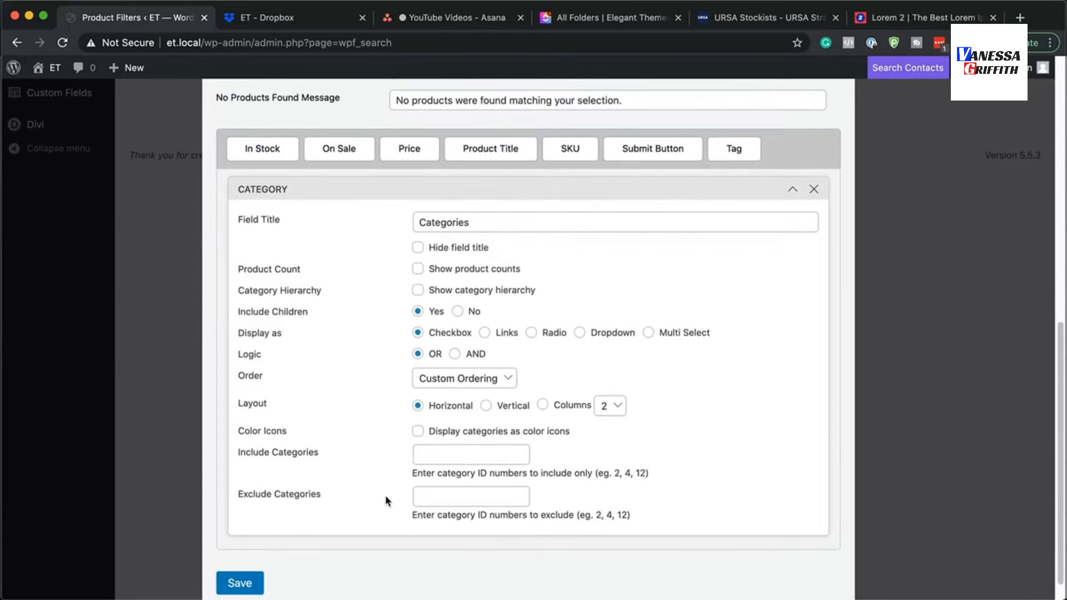
{"action": "left_click_drag", "start_coordinate": [736, 146], "coordinate": [308, 528]}
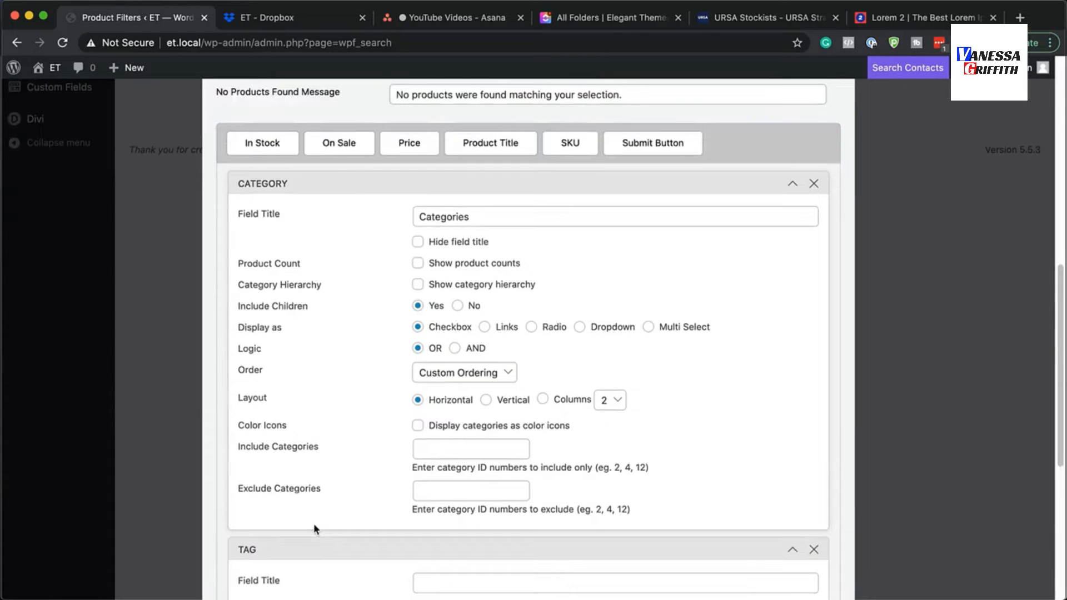
{"action": "scroll", "coordinate": [314, 523], "scroll_direction": "down", "scroll_amount": 2}
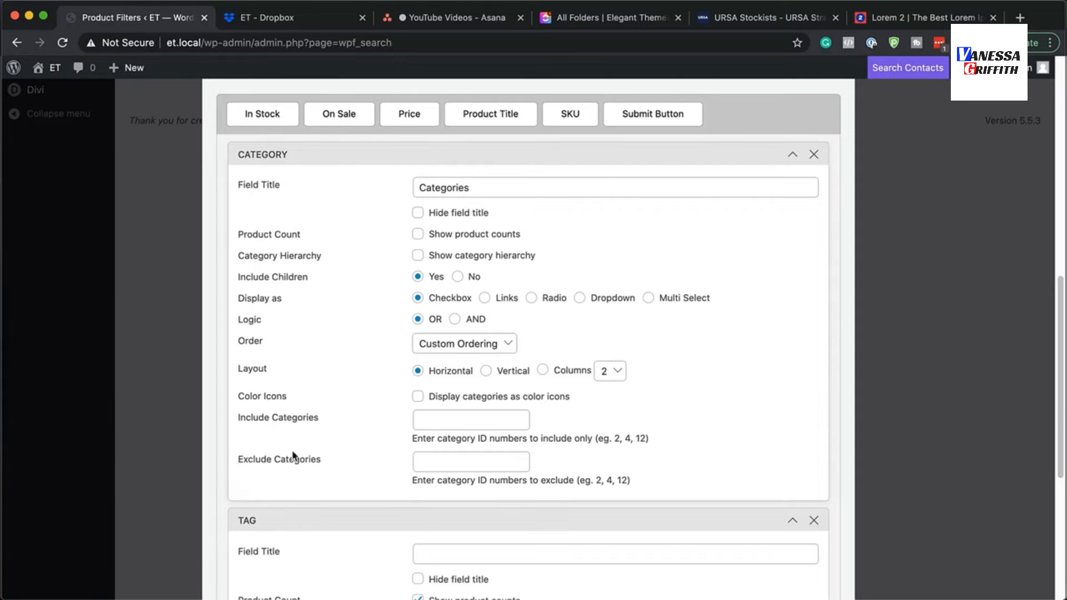
{"action": "scroll", "coordinate": [422, 503], "scroll_direction": "down", "scroll_amount": 5}
{"action": "type", "text": "Type"}
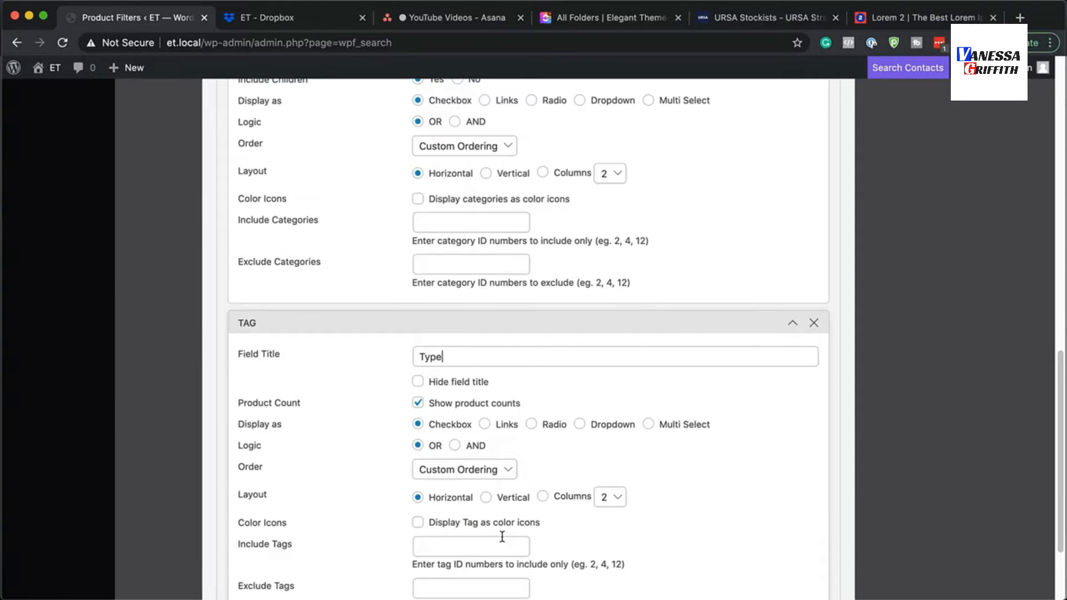
{"action": "left_click", "coordinate": [419, 405]}
Display the tags as color icons with text color #44000d for the cases tag, and save the filter form.
{"action": "left_click", "coordinate": [421, 528]}
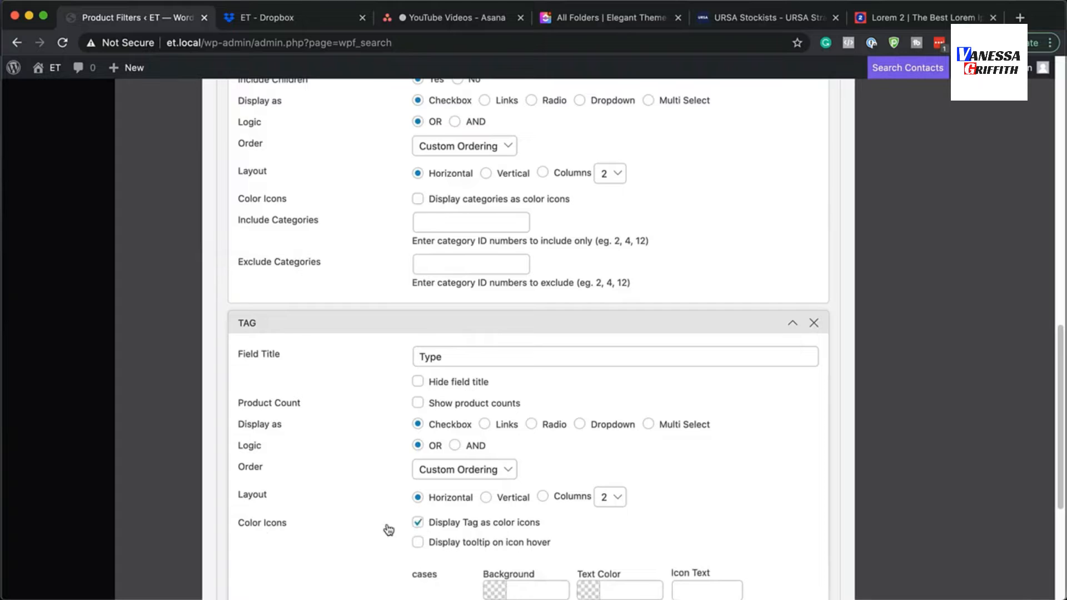
{"action": "scroll", "coordinate": [410, 426], "scroll_direction": "down", "scroll_amount": 3}
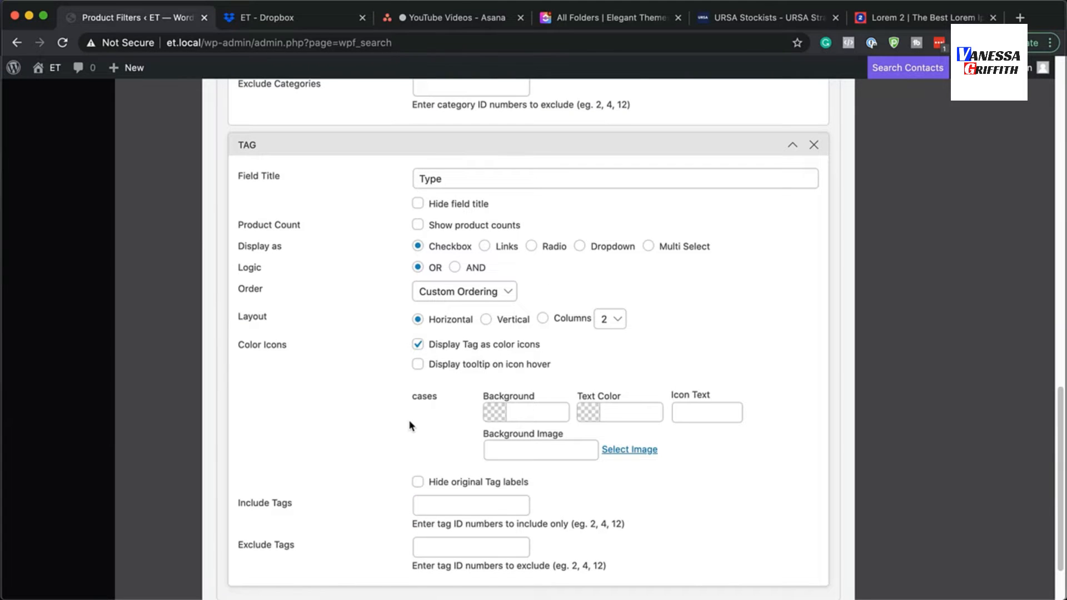
{"action": "left_click", "coordinate": [631, 413]}
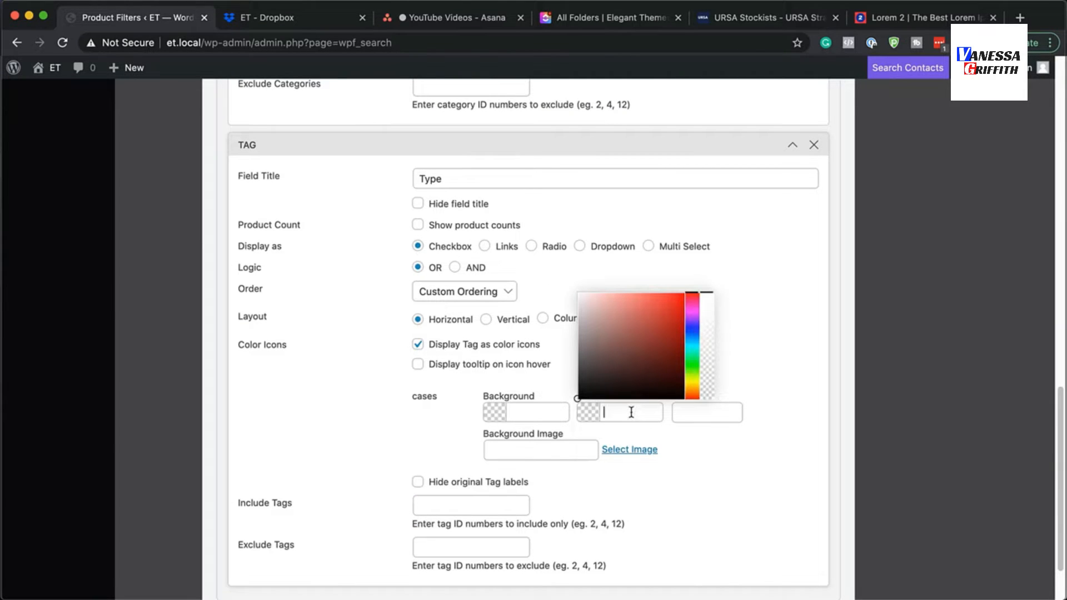
{"action": "type", "text": "44000d"}
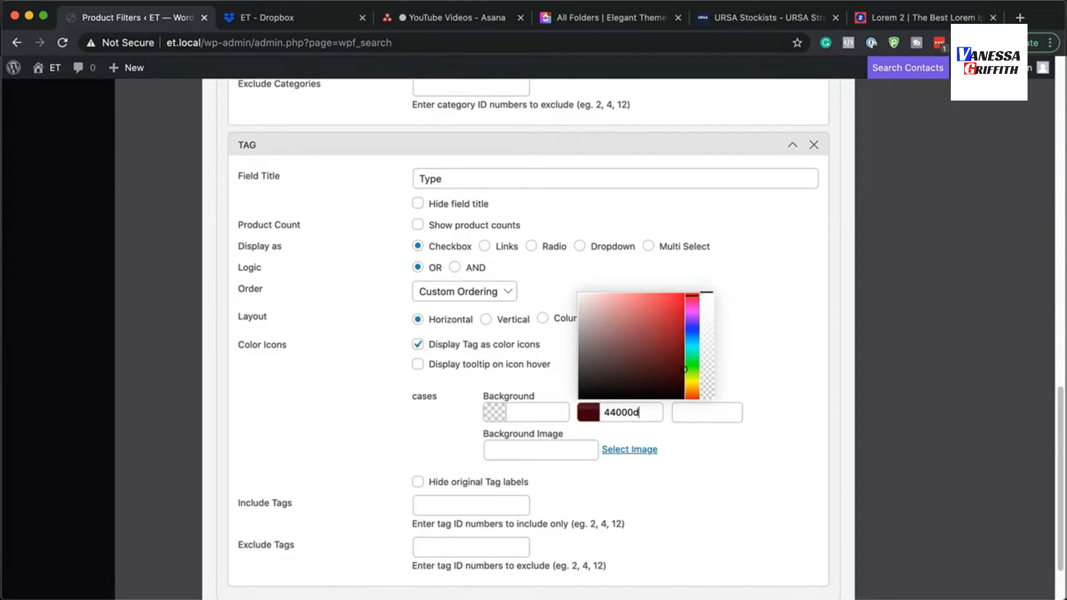
{"action": "double_click", "coordinate": [648, 417]}
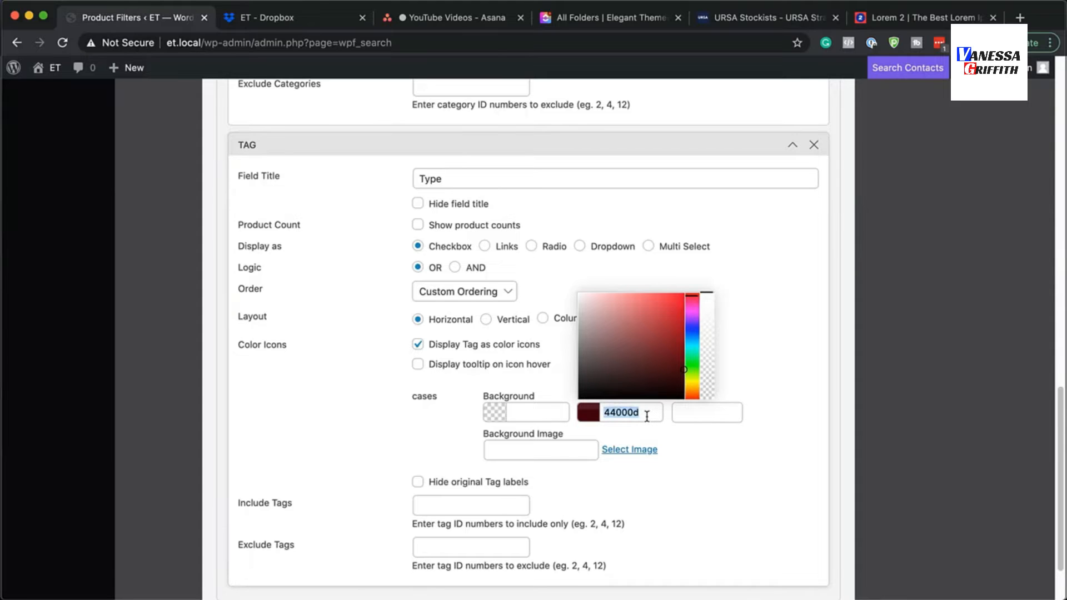
{"action": "scroll", "coordinate": [554, 462], "scroll_direction": "down", "scroll_amount": 3}
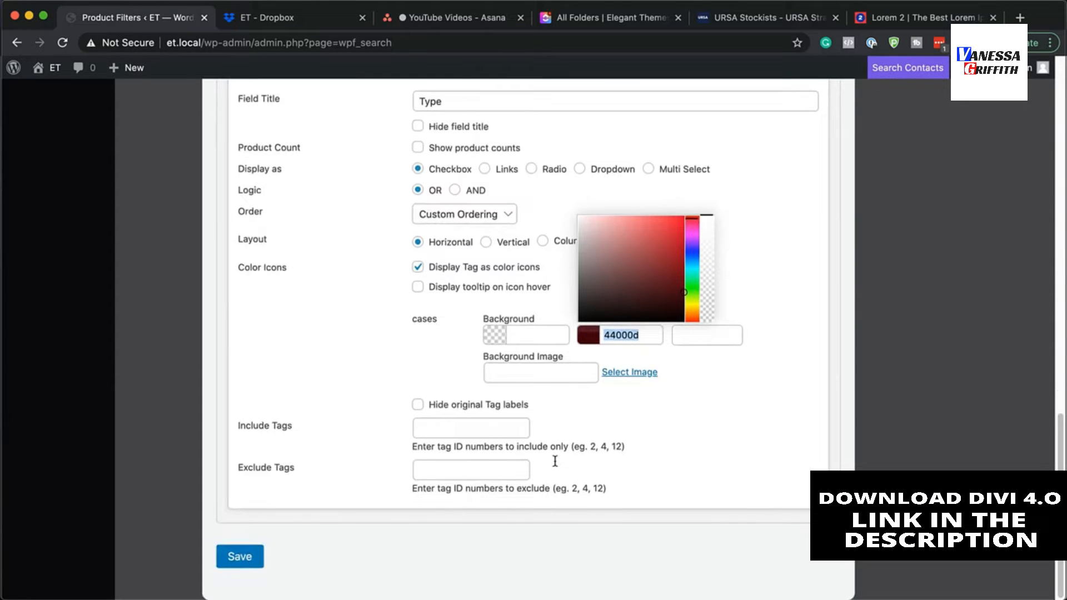
{"action": "left_click", "coordinate": [398, 364]}
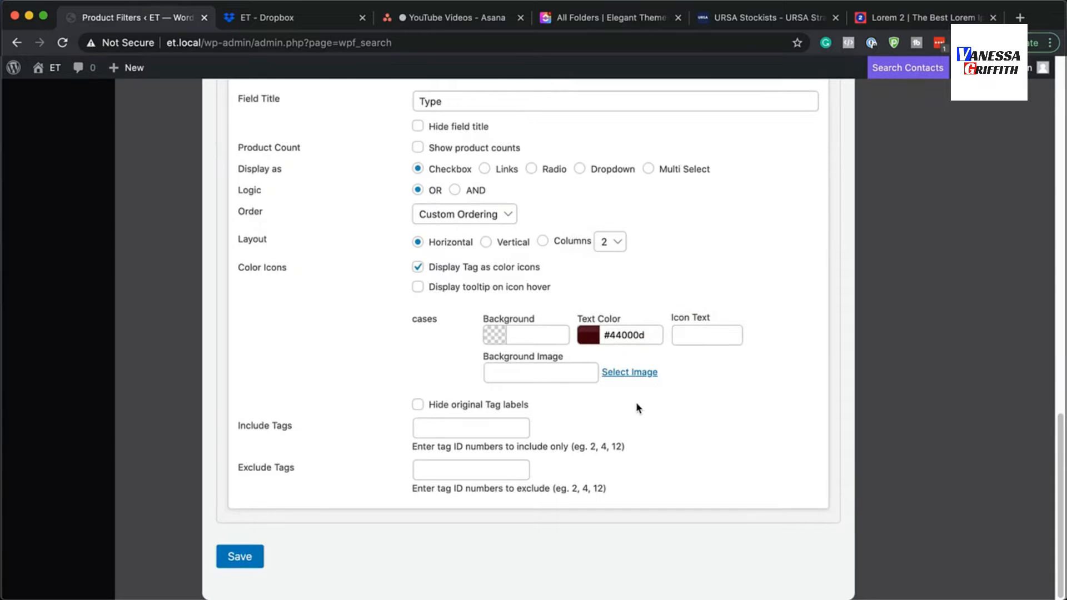
{"action": "left_click", "coordinate": [240, 558]}
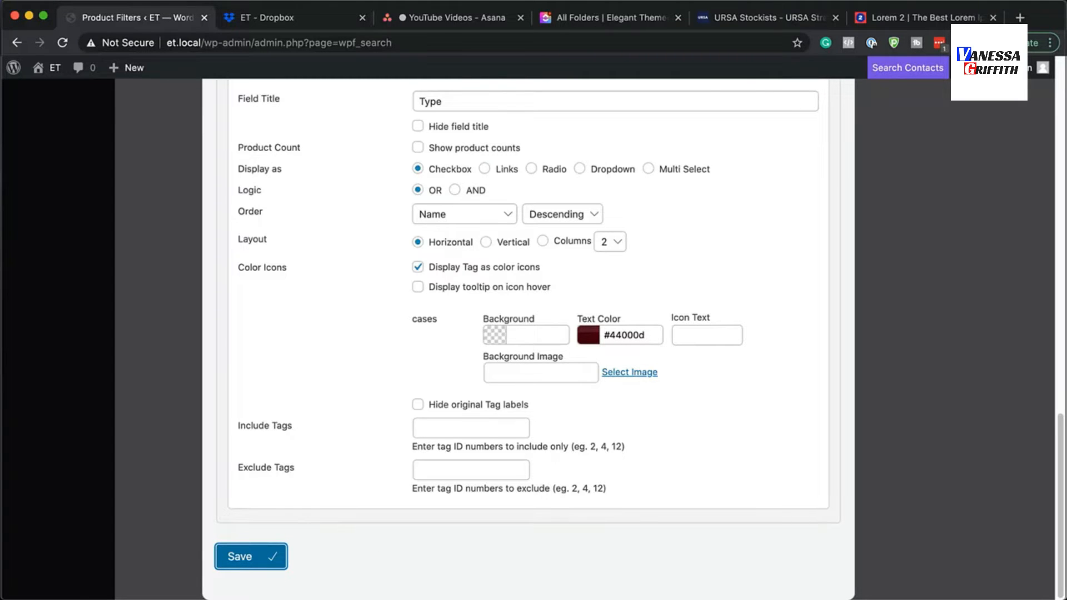
Close the filter form editor and select the Tags filter's shortcode in the product filters list.
{"action": "scroll", "coordinate": [779, 192], "scroll_direction": "up", "scroll_amount": 15}
{"action": "left_click", "coordinate": [826, 153]}
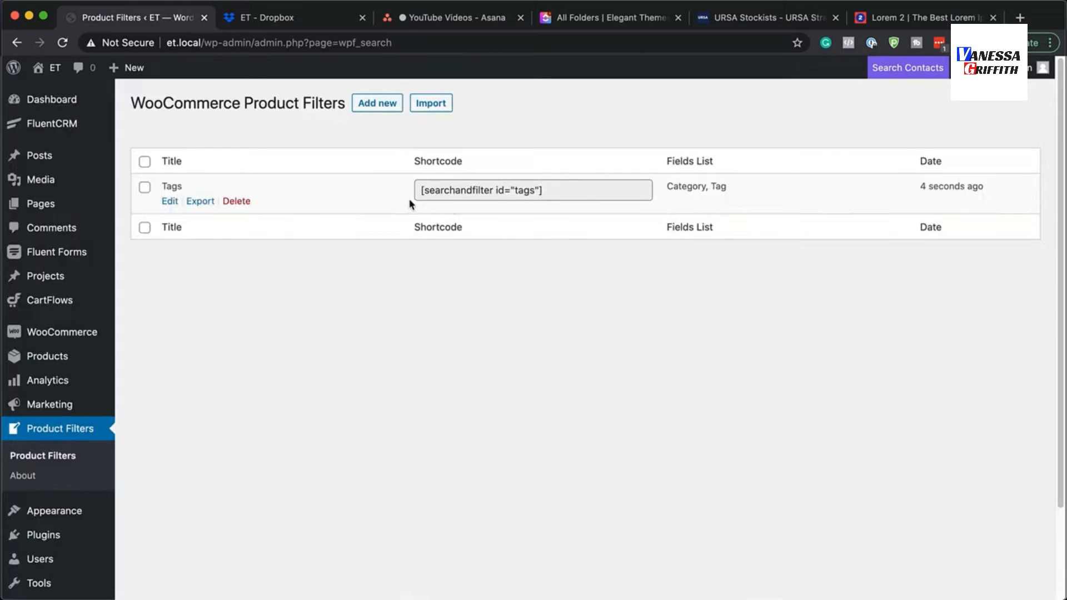
{"action": "left_click", "coordinate": [550, 192]}
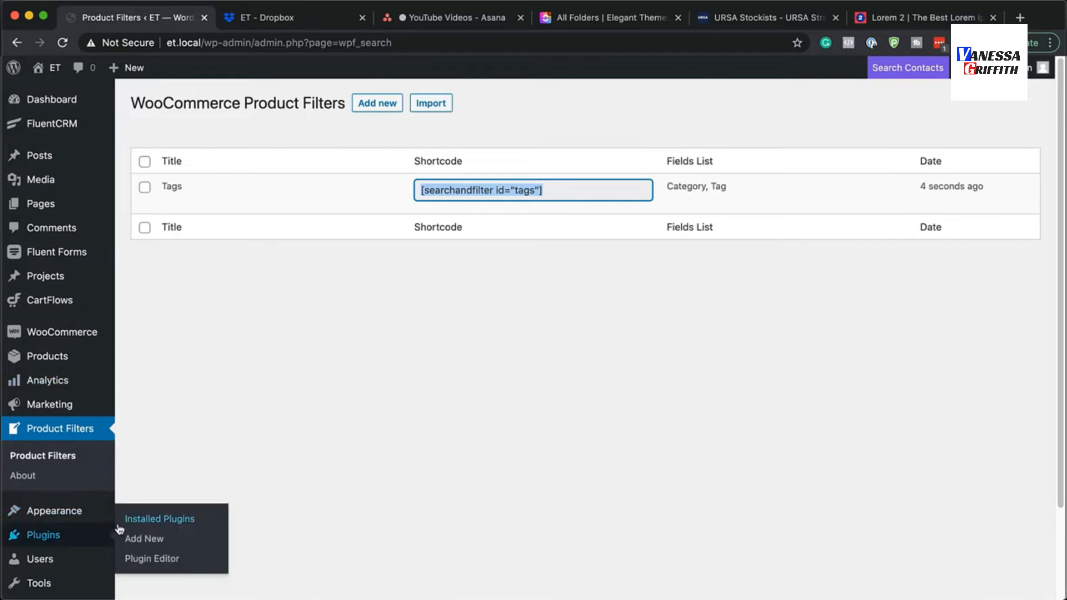
Create a Divi Theme Builder template assigned to the specific product category page Cases.
{"action": "scroll", "coordinate": [258, 489], "scroll_direction": "down", "scroll_amount": 3}
{"action": "mouse_move", "coordinate": [62, 560]}
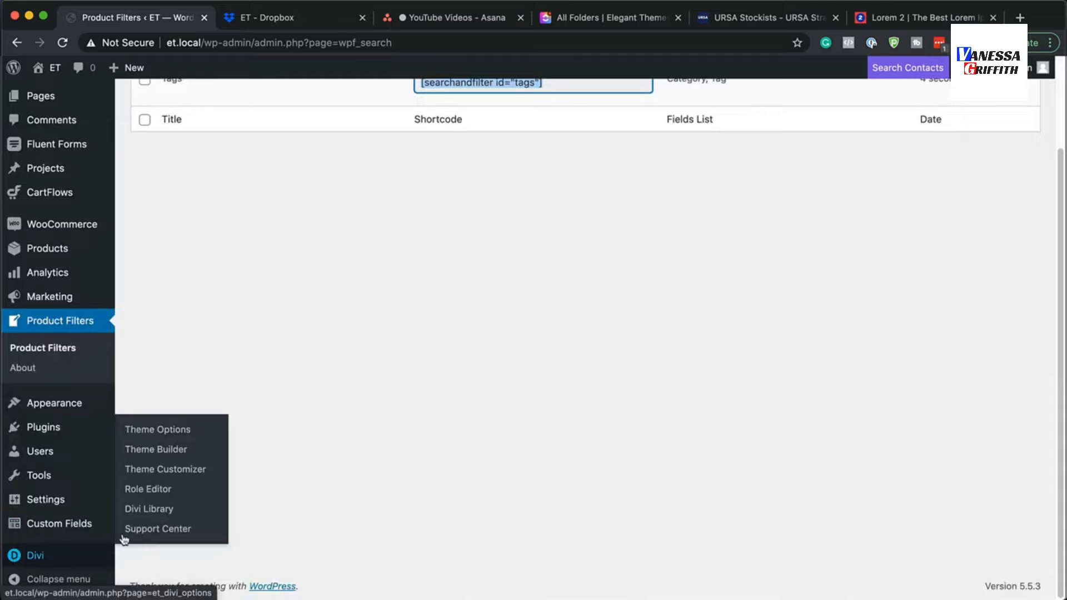
{"action": "left_click", "coordinate": [184, 452]}
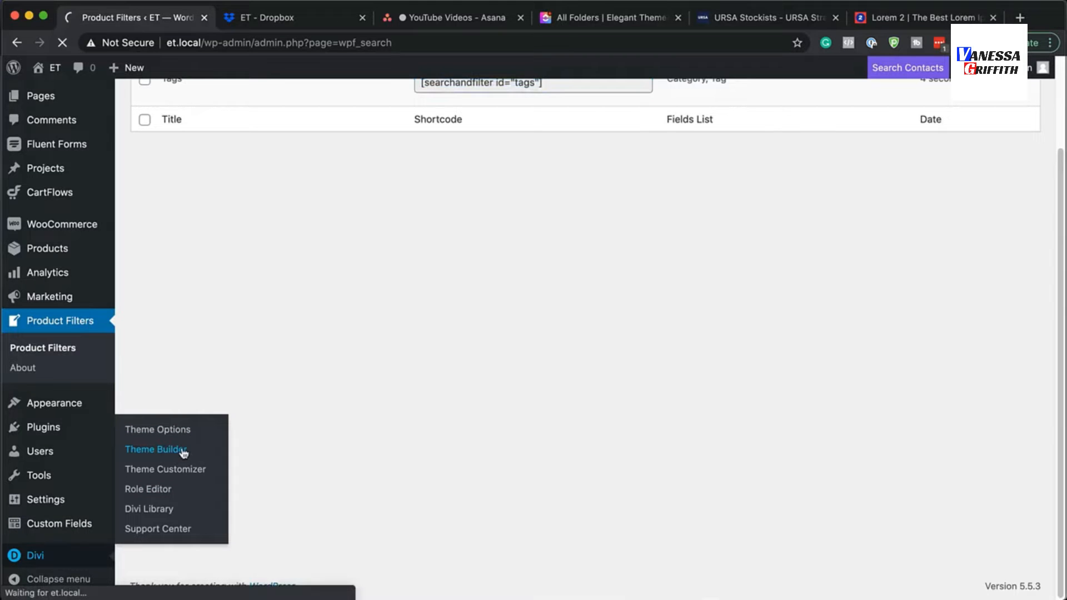
{"action": "left_click", "coordinate": [588, 304]}
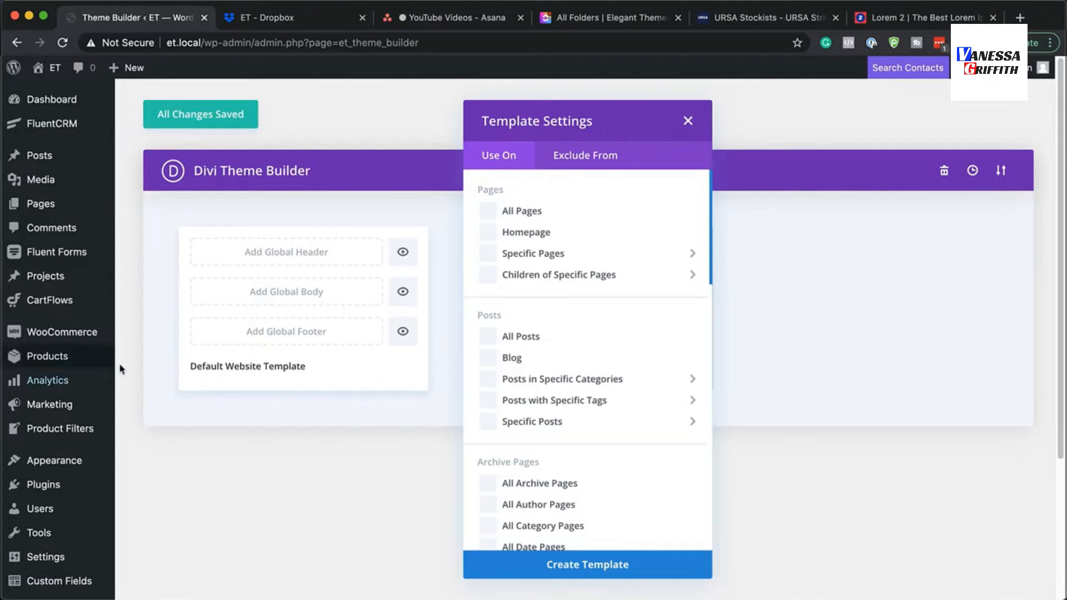
{"action": "scroll", "coordinate": [612, 383], "scroll_direction": "down", "scroll_amount": 5}
{"action": "scroll", "coordinate": [613, 386], "scroll_direction": "down", "scroll_amount": 3}
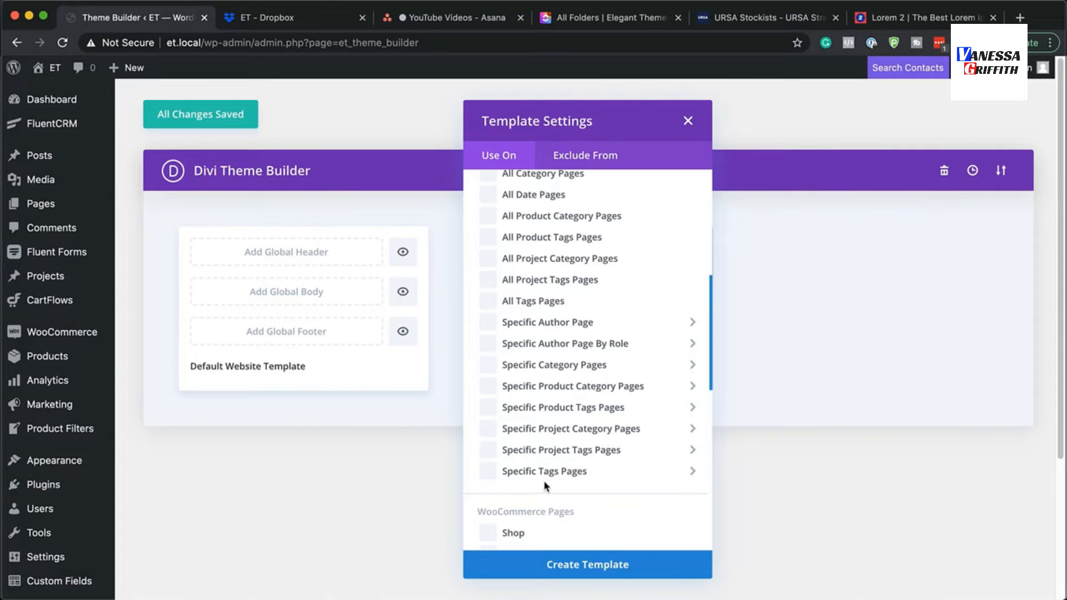
{"action": "mouse_move", "coordinate": [495, 370]}
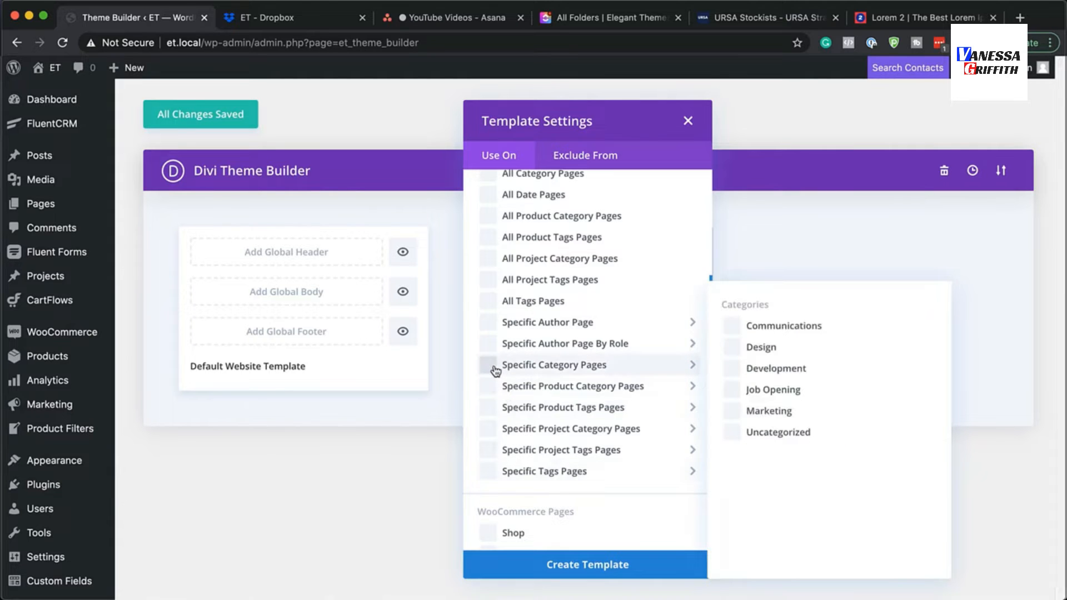
{"action": "scroll", "coordinate": [494, 370], "scroll_direction": "down", "scroll_amount": 2}
{"action": "mouse_move", "coordinate": [507, 286]}
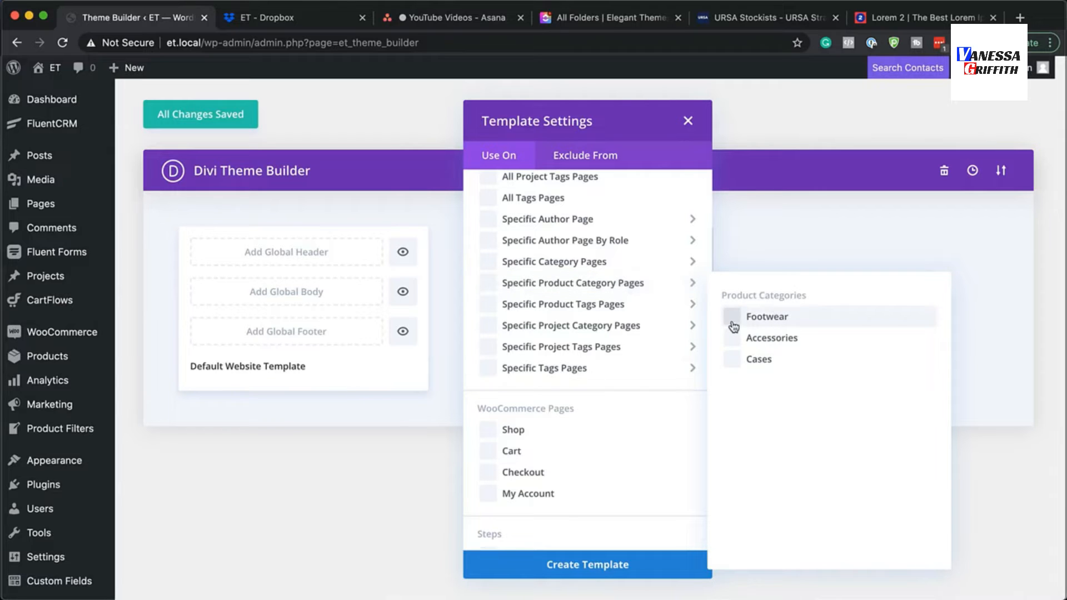
{"action": "left_click", "coordinate": [733, 361]}
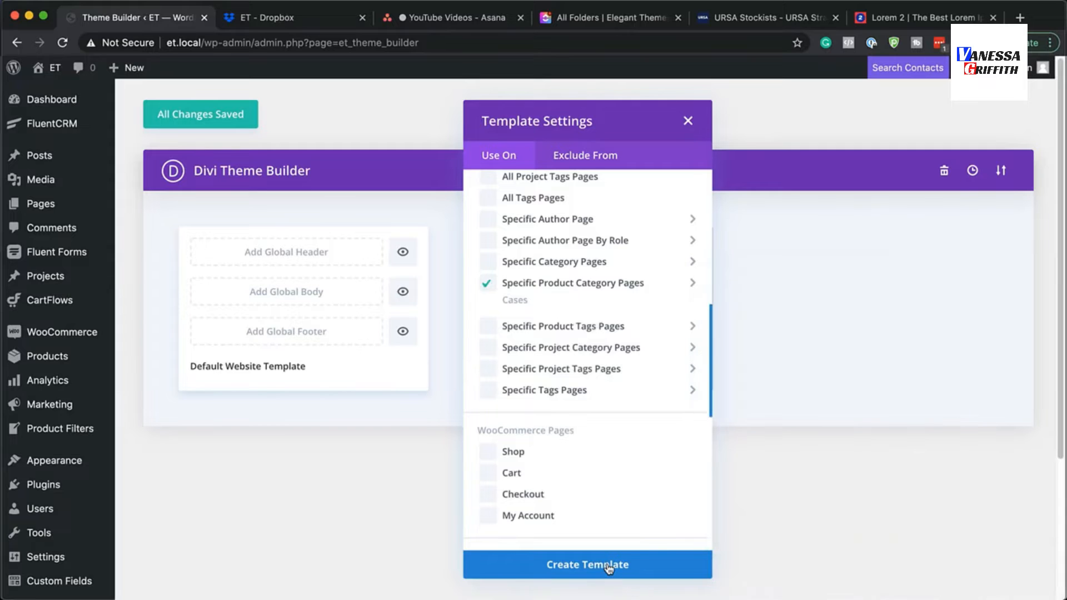
{"action": "left_click", "coordinate": [610, 566]}
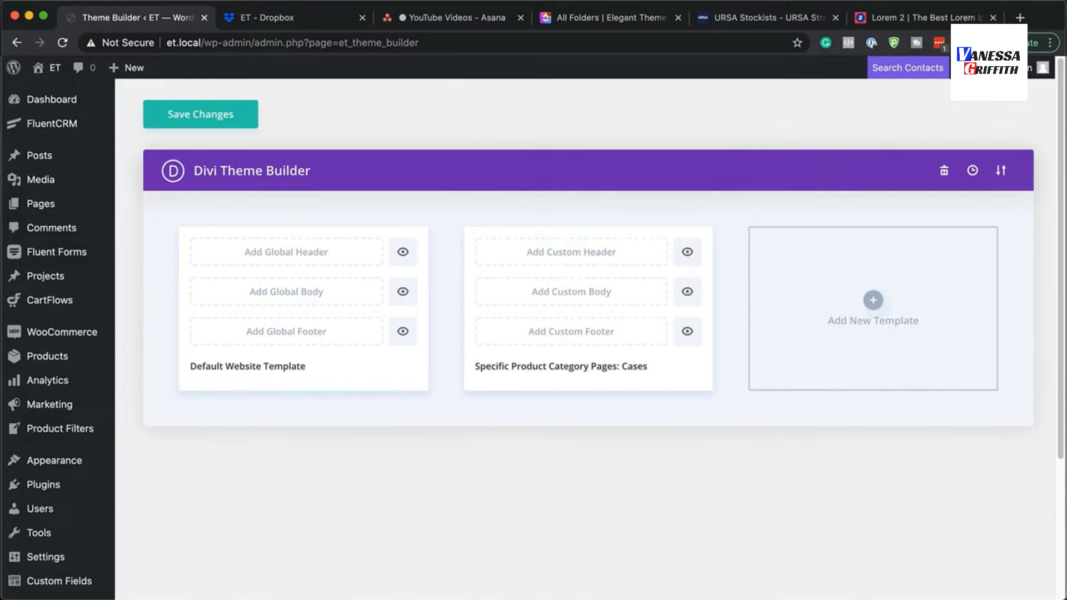
Add a custom body to the Cases template, built from scratch, and dismiss the row selection.
{"action": "left_click", "coordinate": [564, 299]}
{"action": "left_click", "coordinate": [517, 302]}
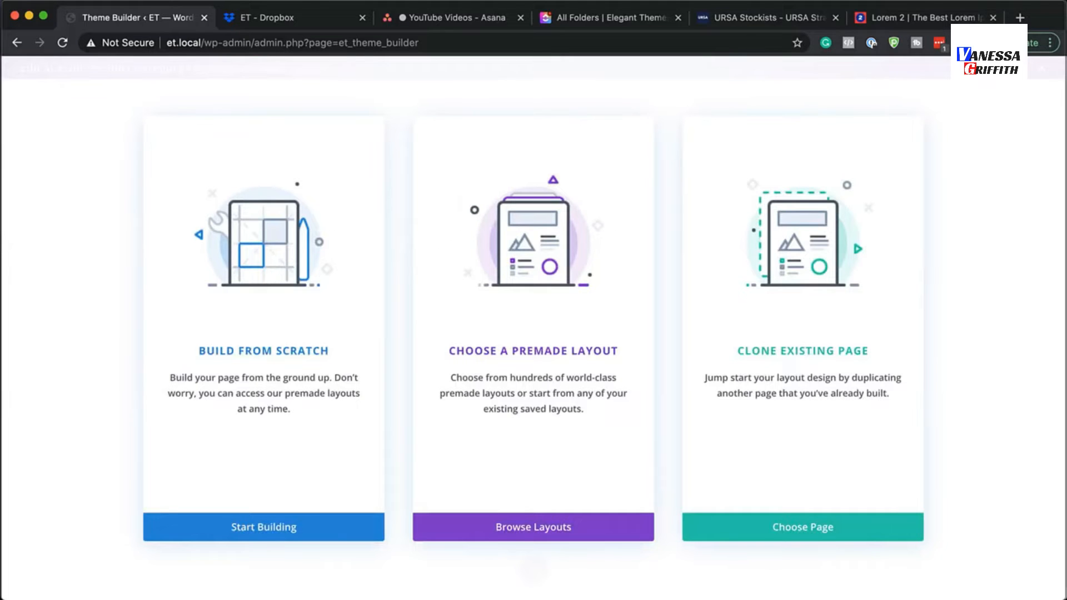
{"action": "left_click", "coordinate": [258, 527]}
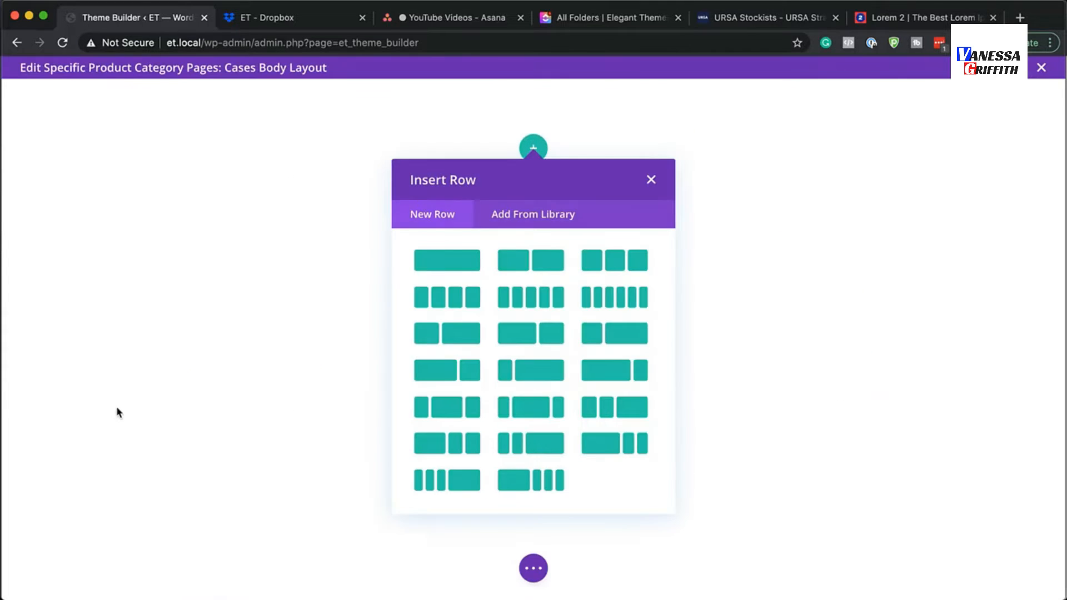
{"action": "left_click", "coordinate": [651, 180]}
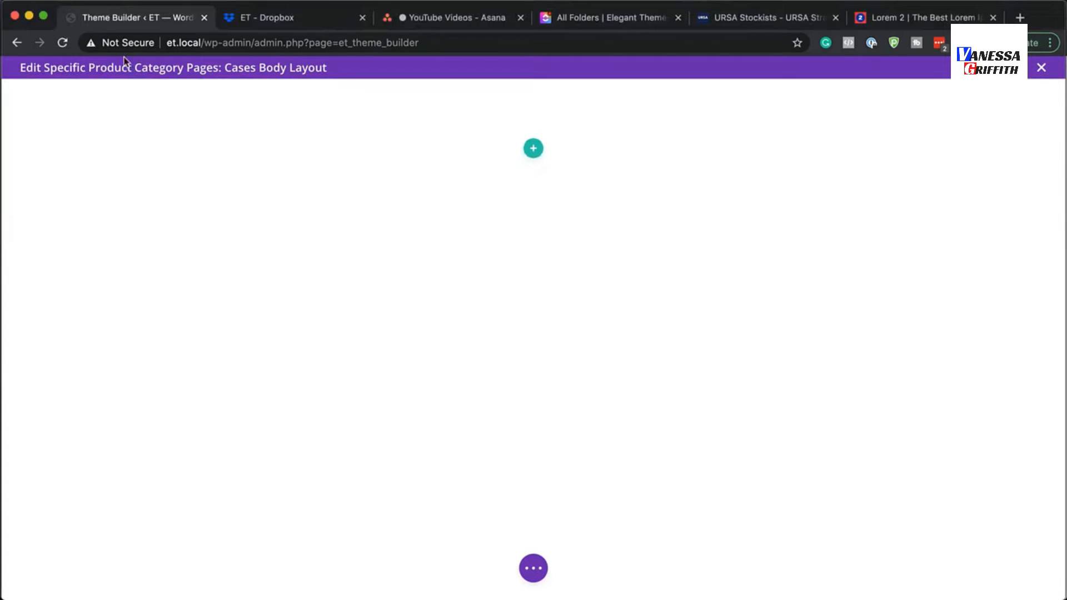
Set the section's background color to rgba(68,66,109,0.02) and save the section settings.
{"action": "left_click", "coordinate": [38, 99]}
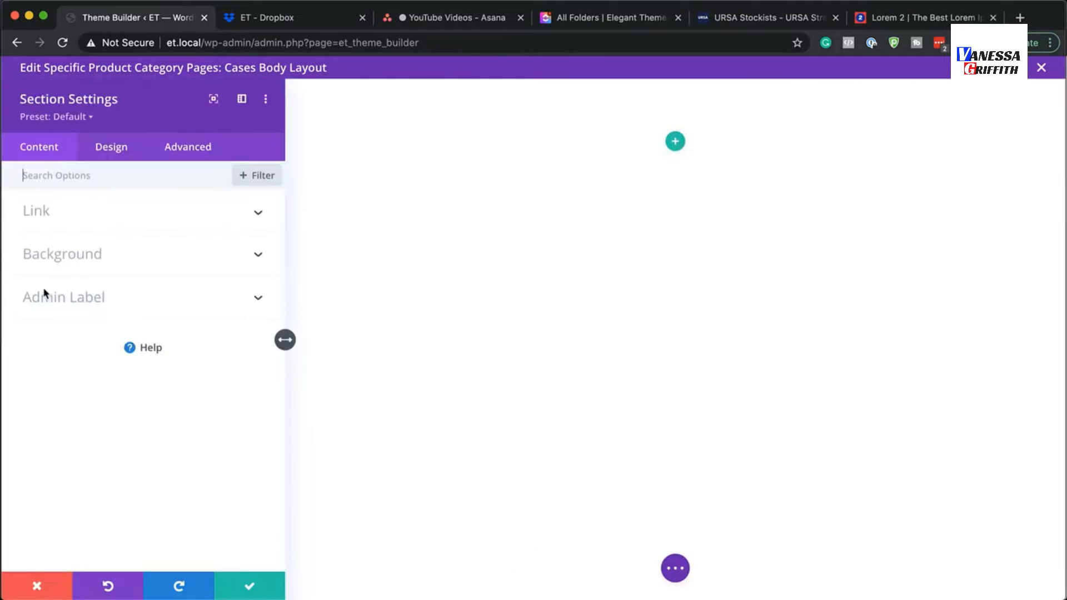
{"action": "left_click", "coordinate": [71, 254]}
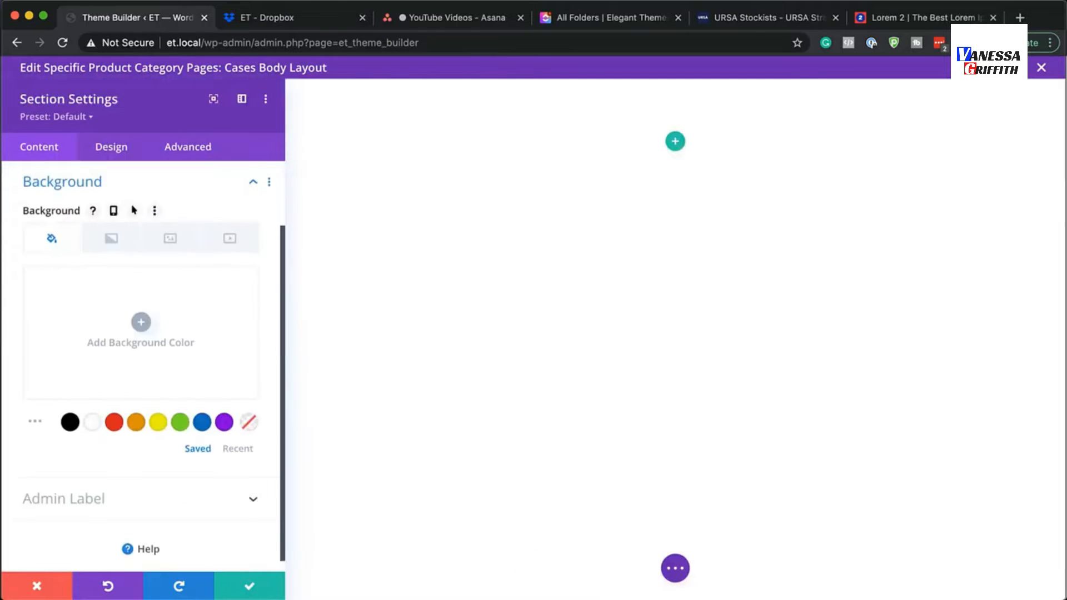
{"action": "key", "text": "super+Tab"}
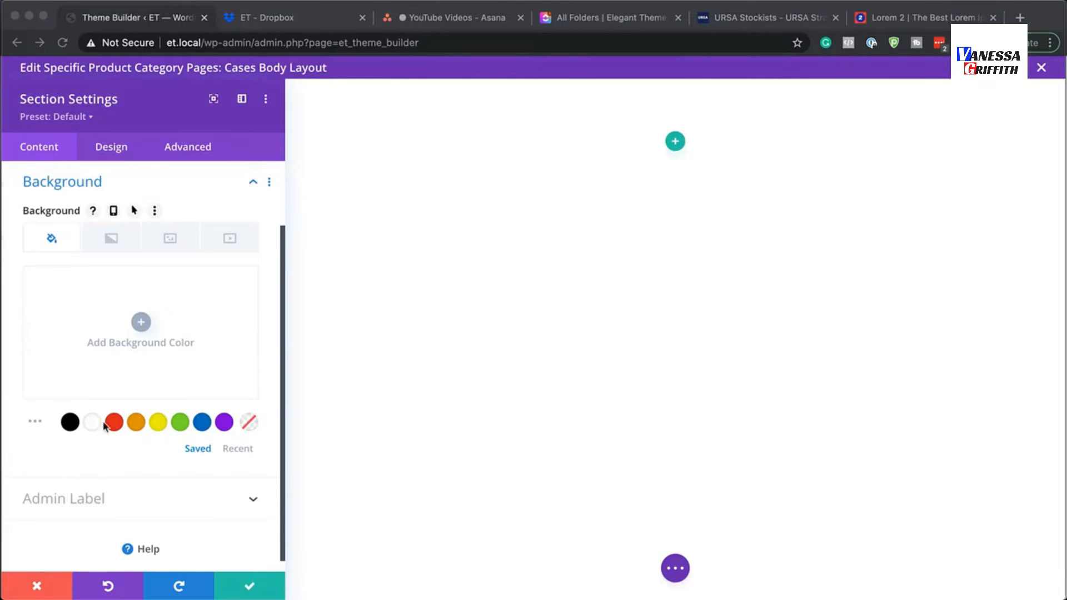
{"action": "left_click", "coordinate": [142, 325]}
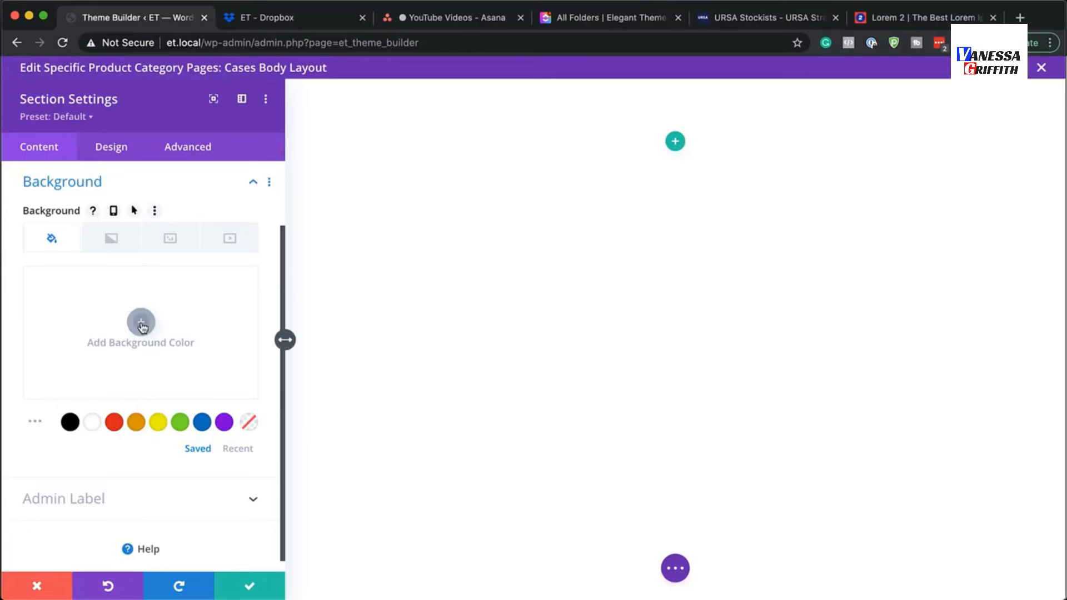
{"action": "left_click", "coordinate": [142, 325]}
{"action": "left_click_drag", "start_coordinate": [243, 289], "coordinate": [242, 316]}
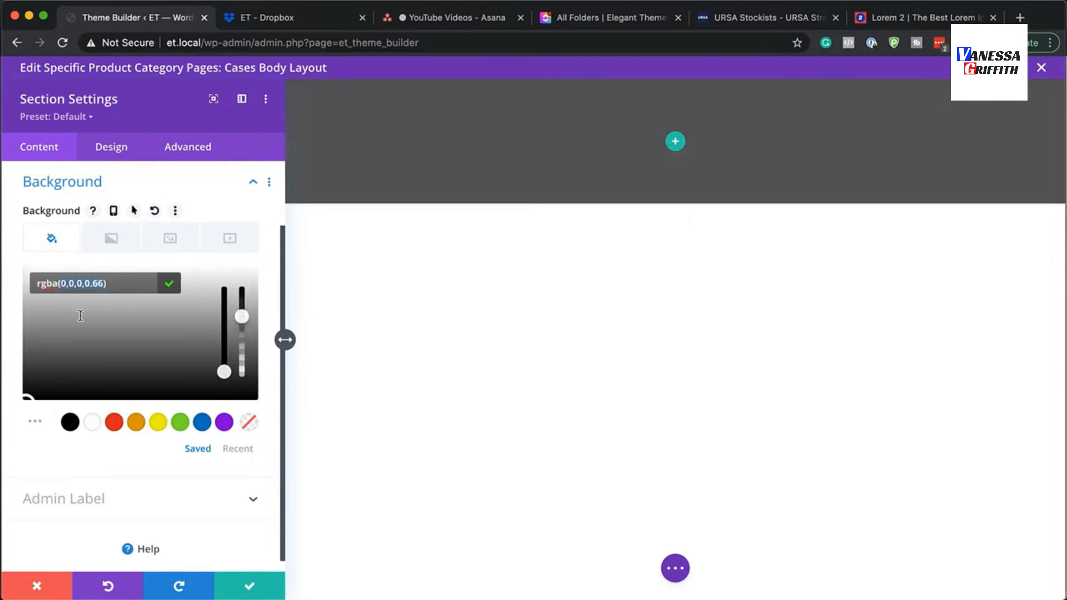
{"action": "type", "text": "68,66,109,0.02"}
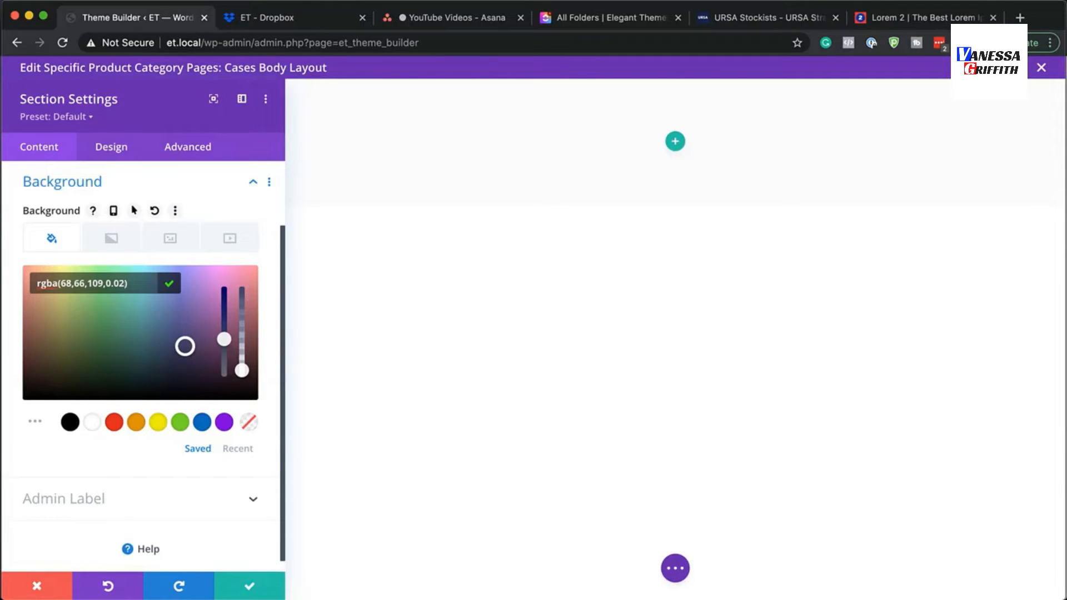
{"action": "left_click", "coordinate": [256, 585]}
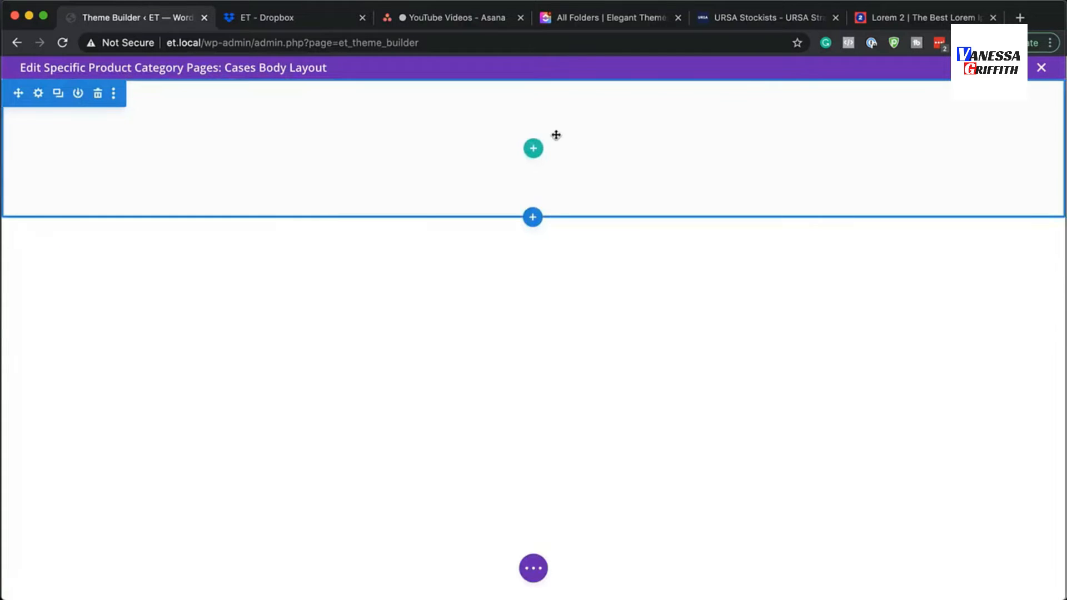
Insert a row with a one-quarter column followed by a three-quarter column, without adding a module.
{"action": "left_click", "coordinate": [535, 148]}
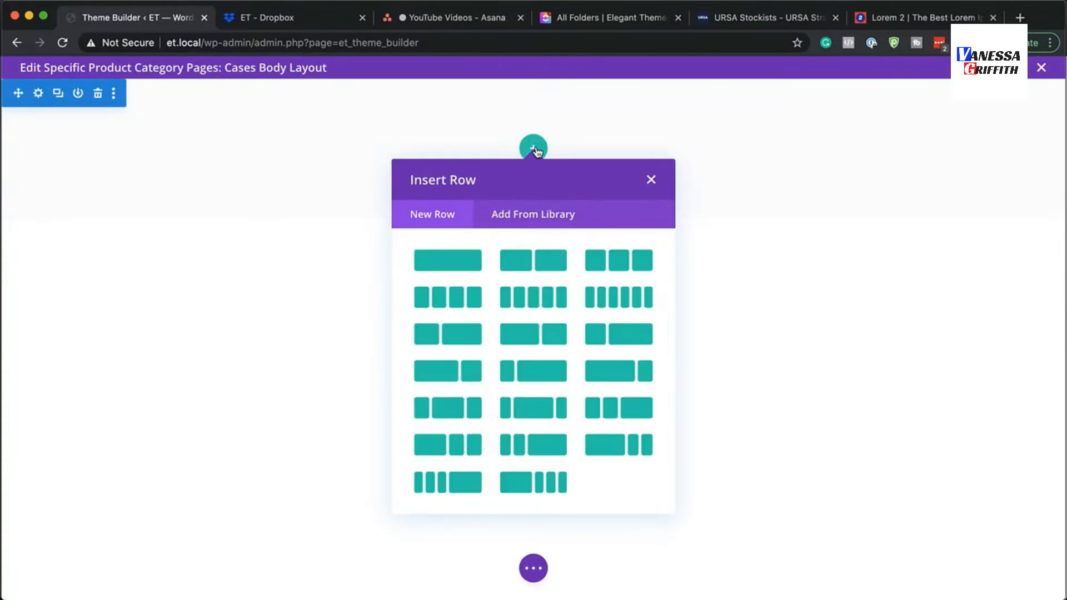
{"action": "left_click", "coordinate": [547, 378]}
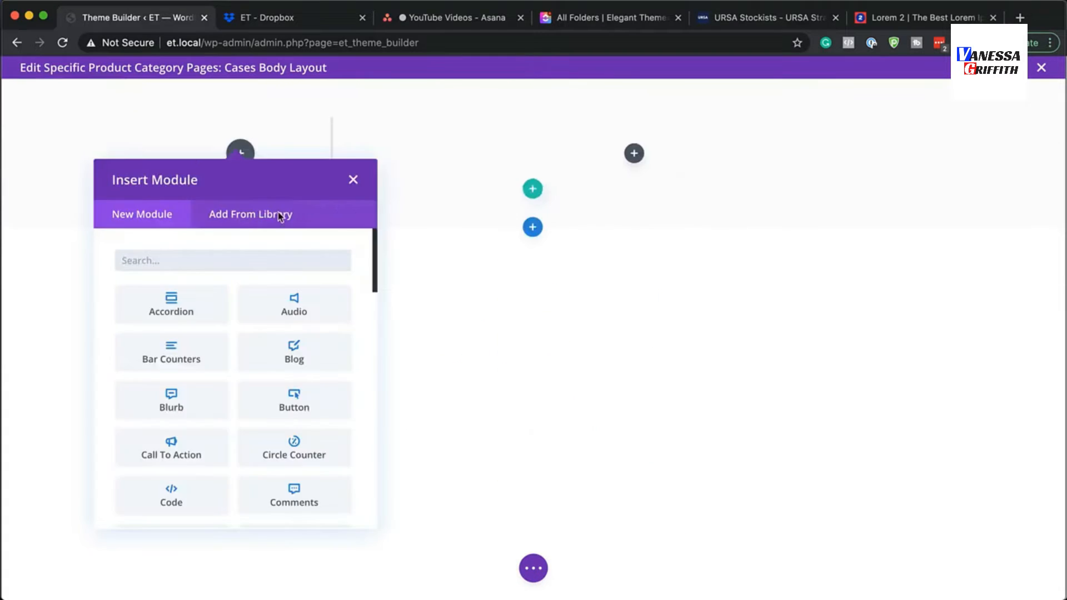
{"action": "left_click", "coordinate": [353, 179]}
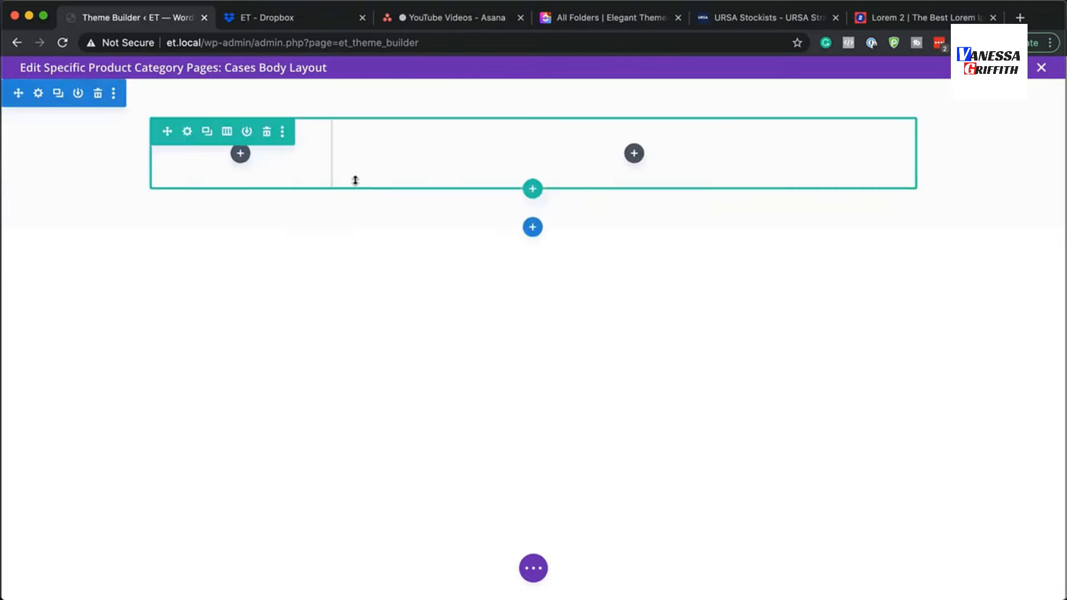
Enable a custom gutter width for the row and set it to 1.
{"action": "left_click", "coordinate": [188, 132]}
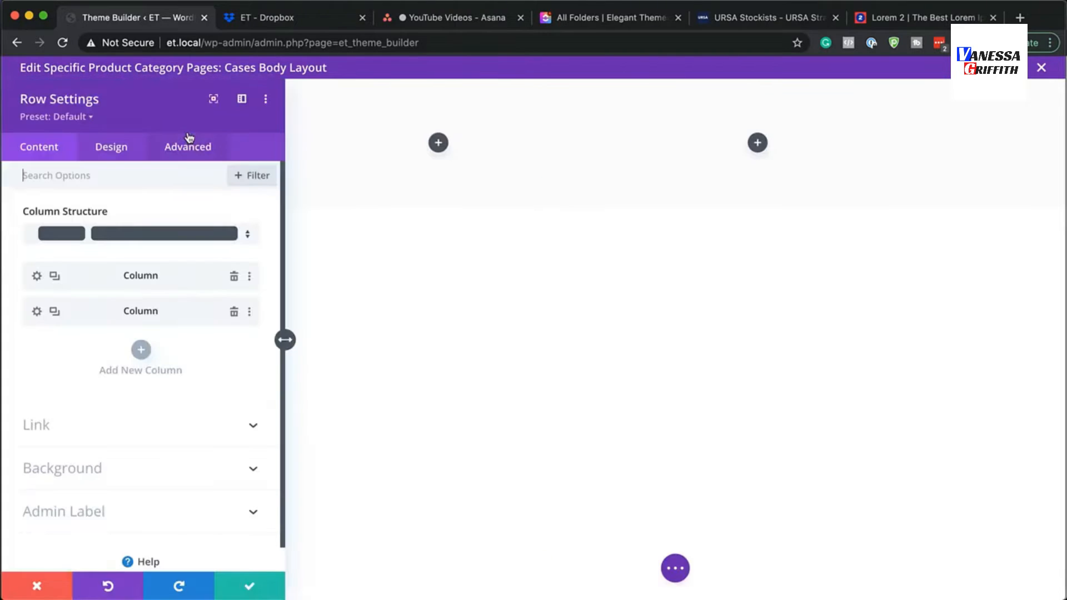
{"action": "left_click", "coordinate": [121, 152]}
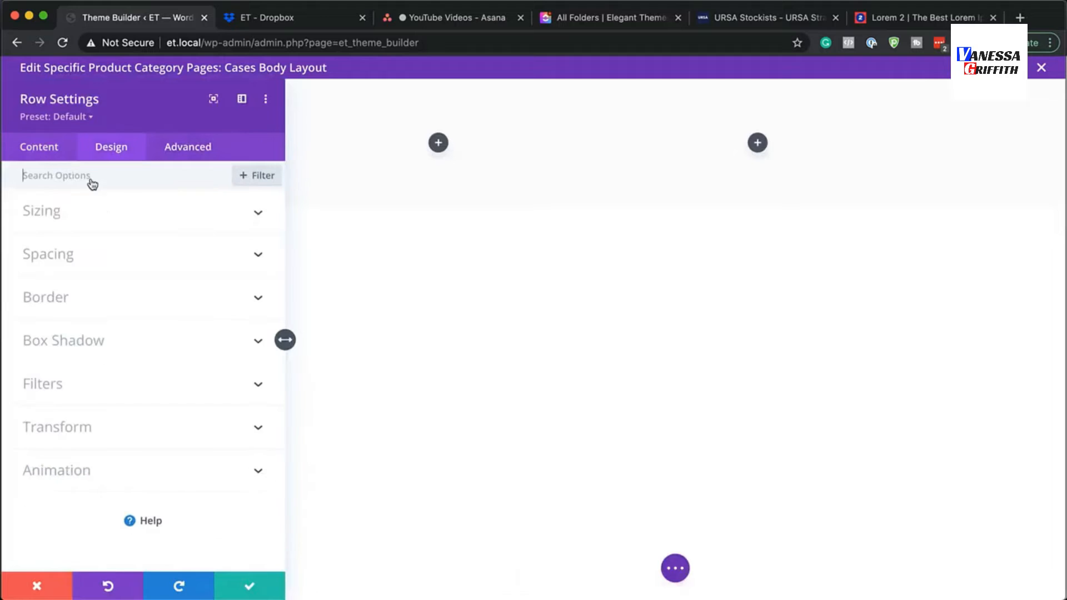
{"action": "left_click", "coordinate": [62, 211]}
{"action": "left_click", "coordinate": [64, 264]}
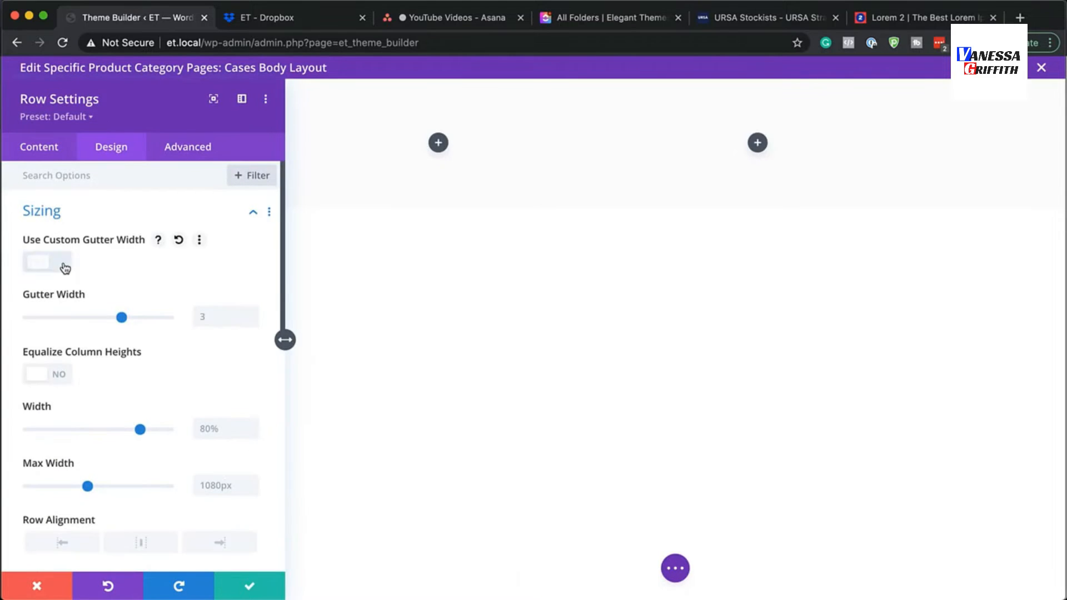
{"action": "left_click_drag", "start_coordinate": [121, 317], "coordinate": [28, 319]}
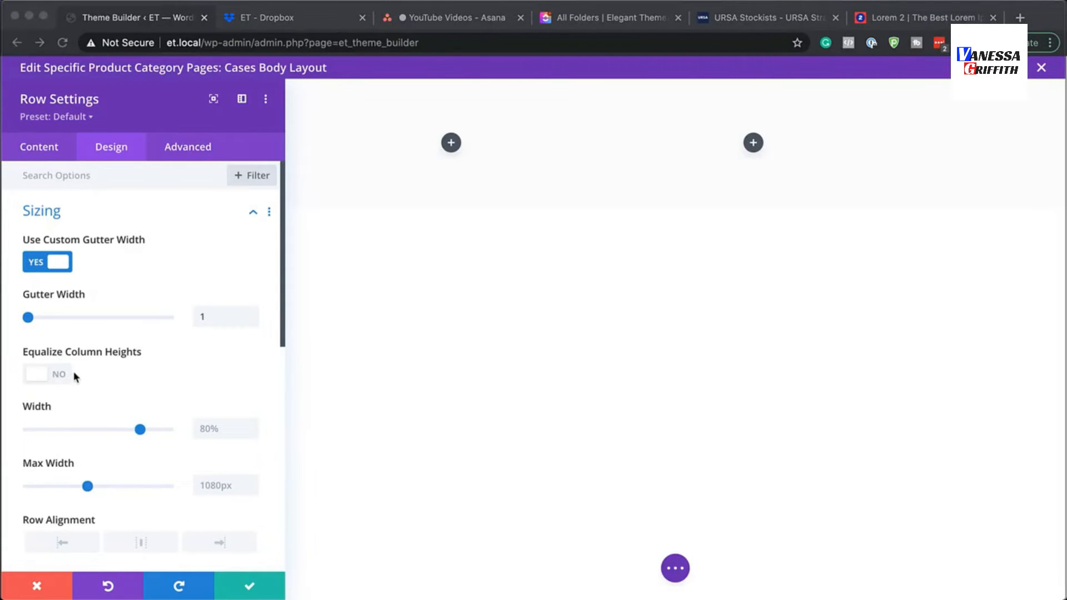
Set the row's width to 90% and its max width to 1920px, and collapse the sizing options.
{"action": "scroll", "coordinate": [179, 381], "scroll_direction": "down", "scroll_amount": 1}
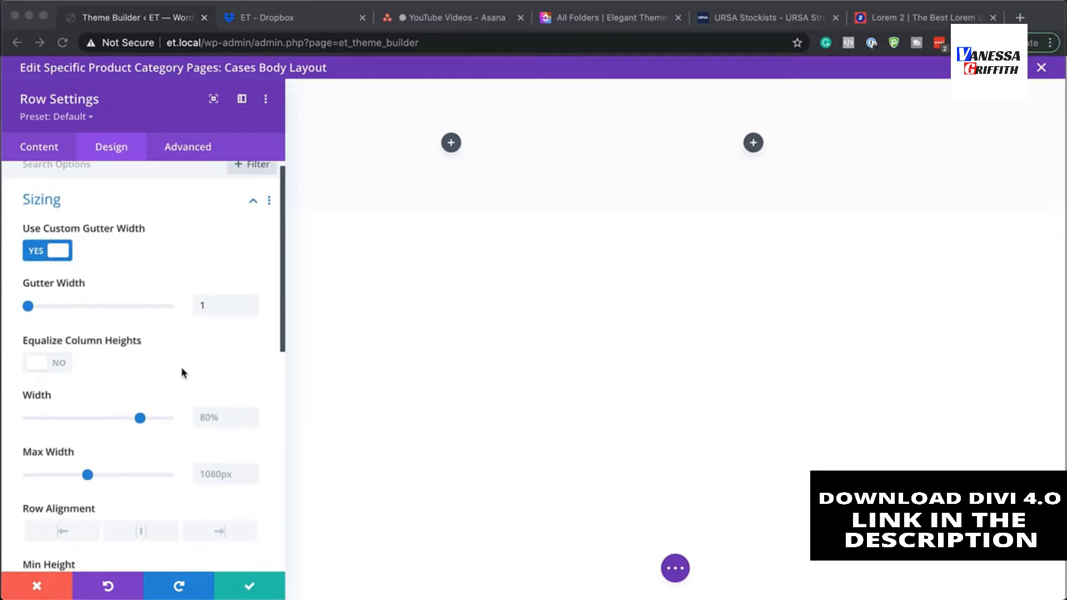
{"action": "left_click", "coordinate": [216, 419]}
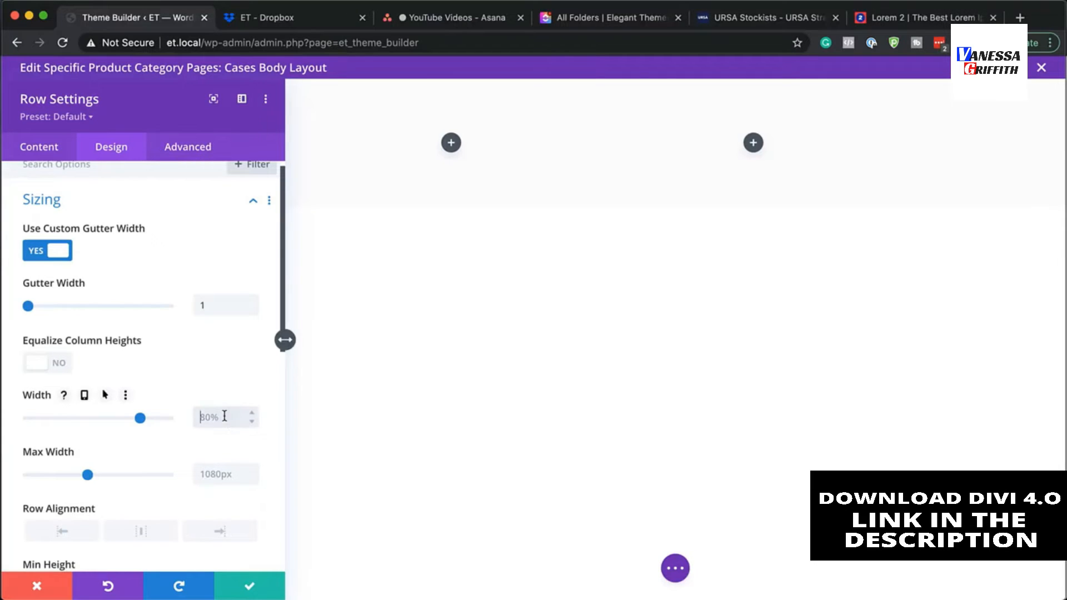
{"action": "type", "text": "90%"}
{"action": "key", "text": "super+Tab"}
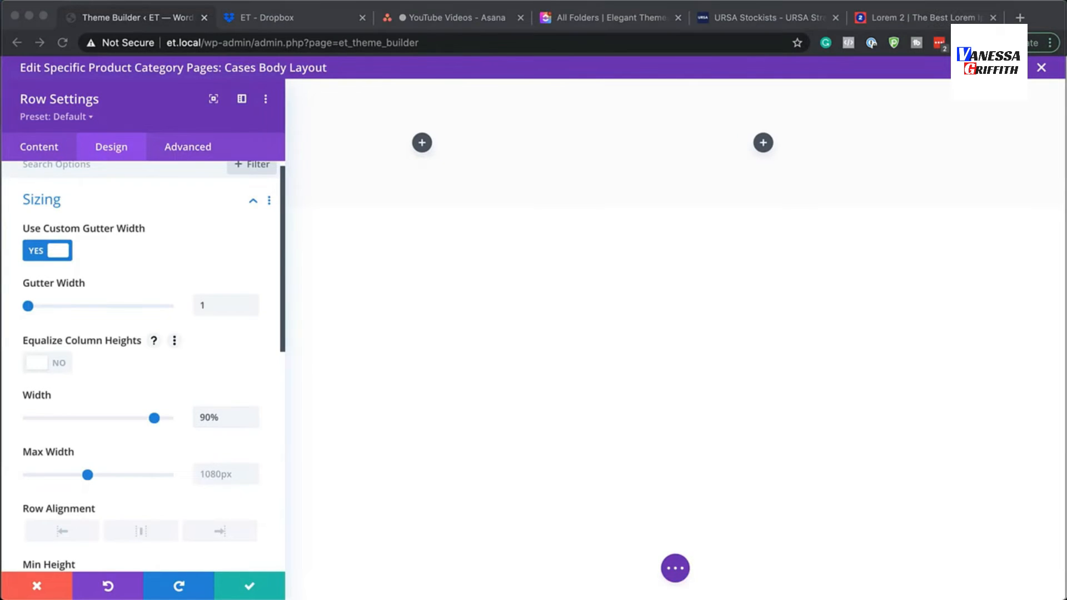
{"action": "left_click", "coordinate": [226, 476]}
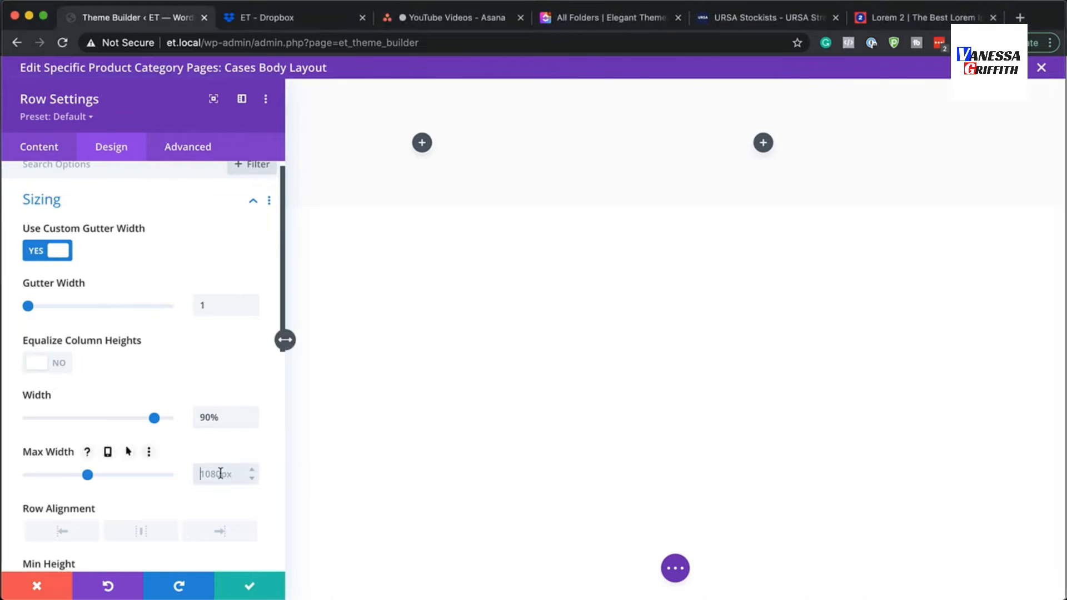
{"action": "type", "text": "1920px"}
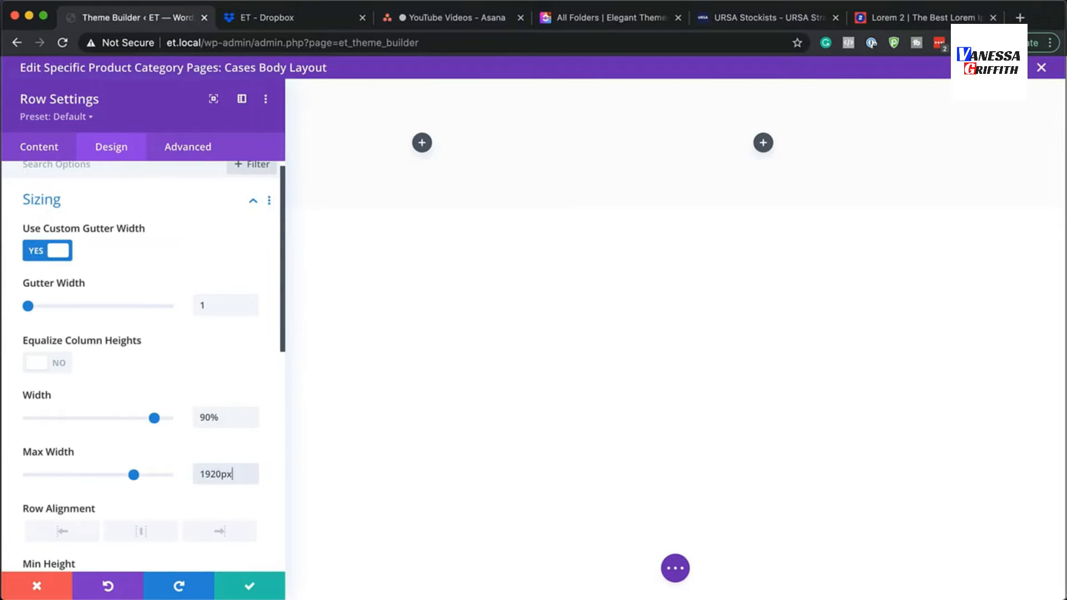
{"action": "key", "text": "super+Tab"}
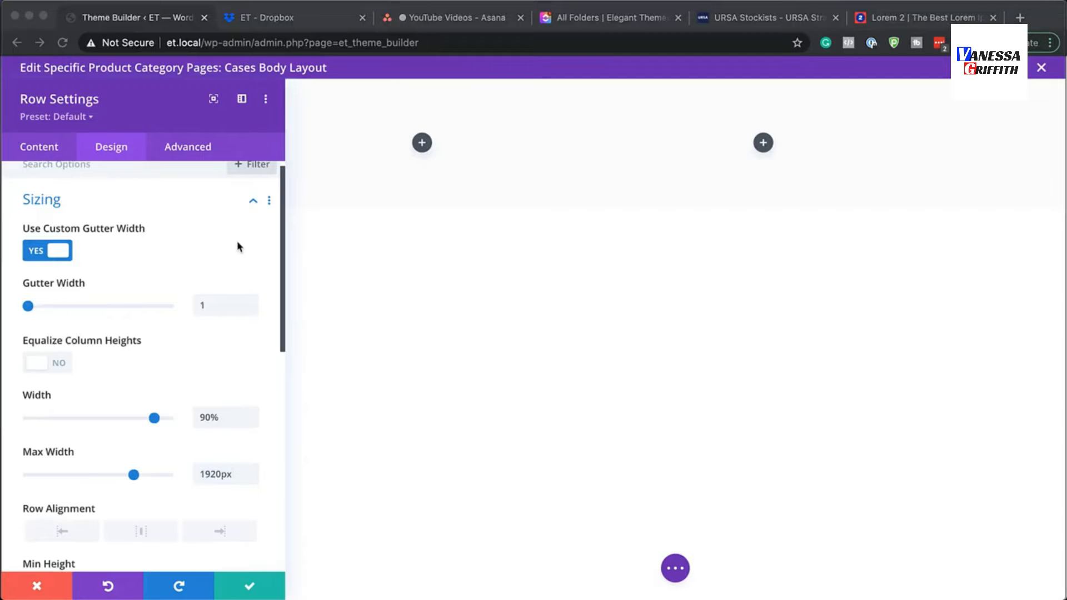
{"action": "left_click", "coordinate": [254, 201]}
{"action": "left_click", "coordinate": [253, 201]}
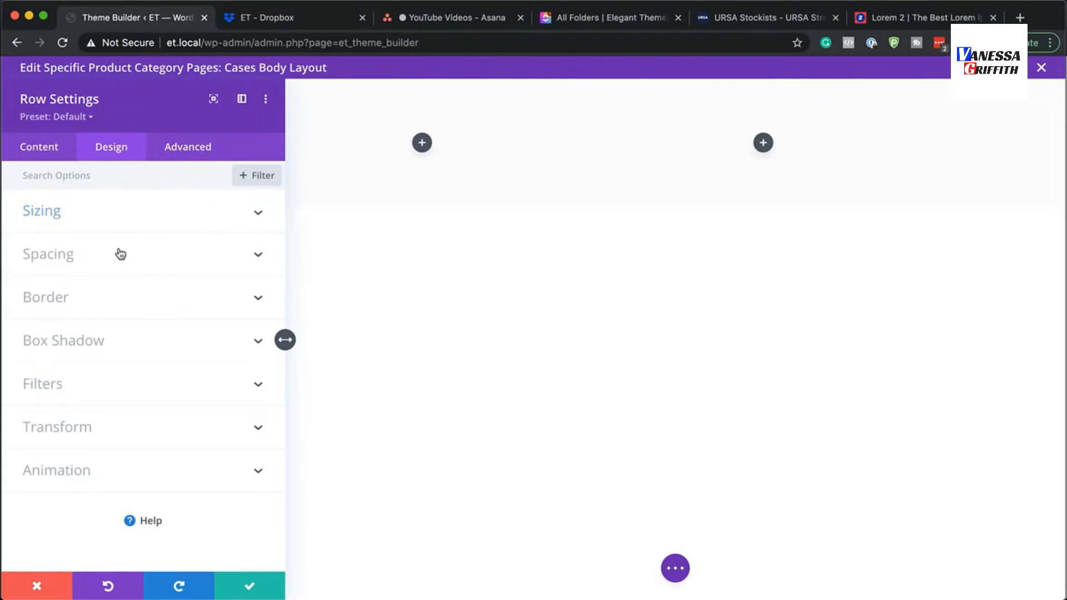
Set the row's left and right margins to auto and its top padding to 100px, and save the row settings.
{"action": "left_click", "coordinate": [75, 263]}
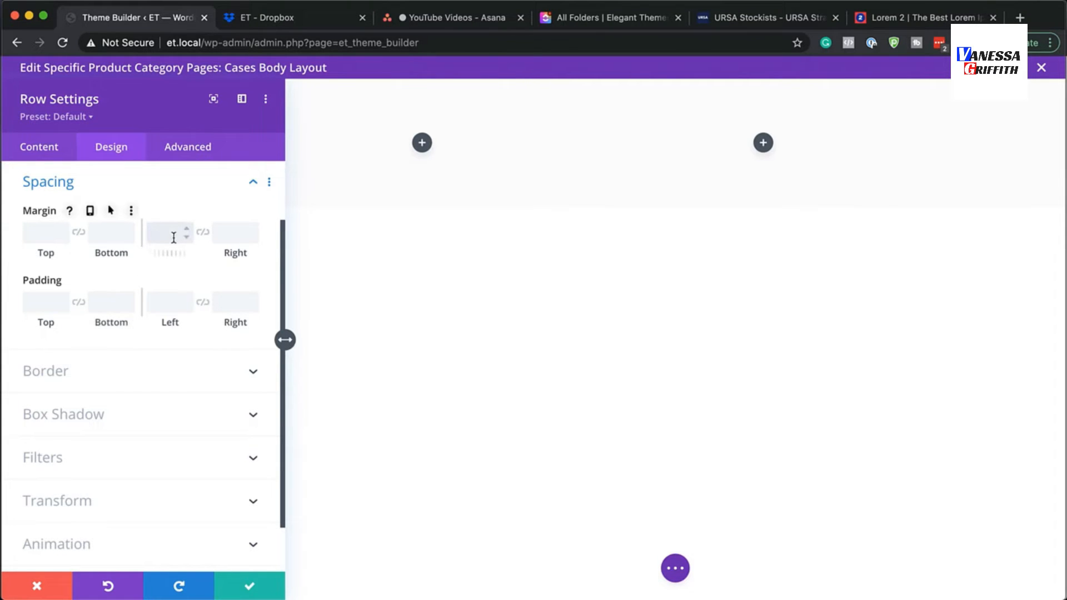
{"action": "left_click", "coordinate": [173, 237]}
{"action": "type", "text": "auto"}
{"action": "left_click", "coordinate": [204, 236]}
{"action": "left_click", "coordinate": [38, 304]}
{"action": "type", "text": "100px"}
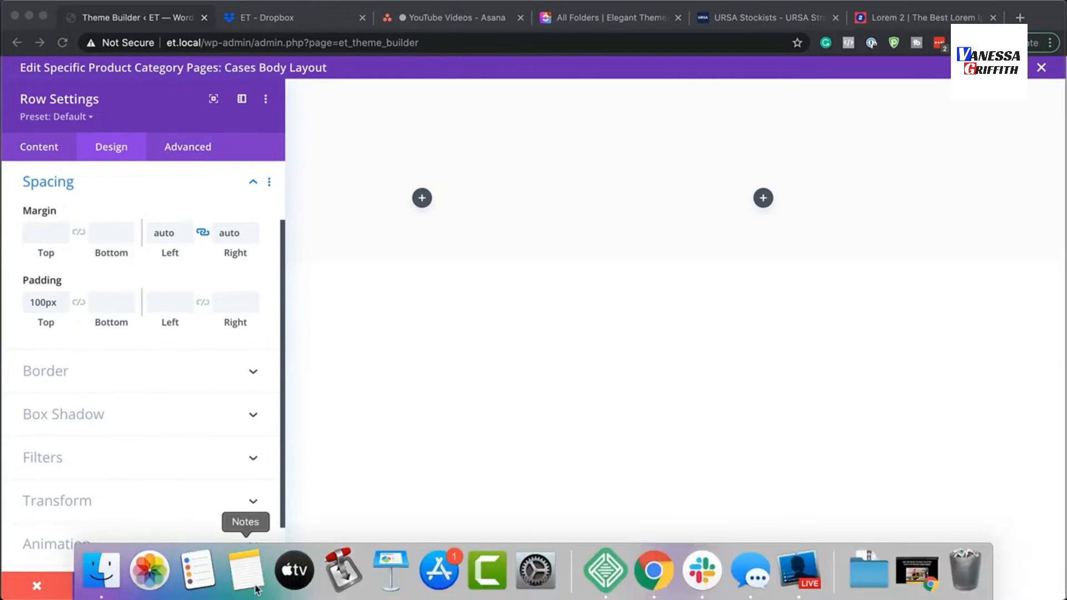
{"action": "left_click", "coordinate": [255, 589]}
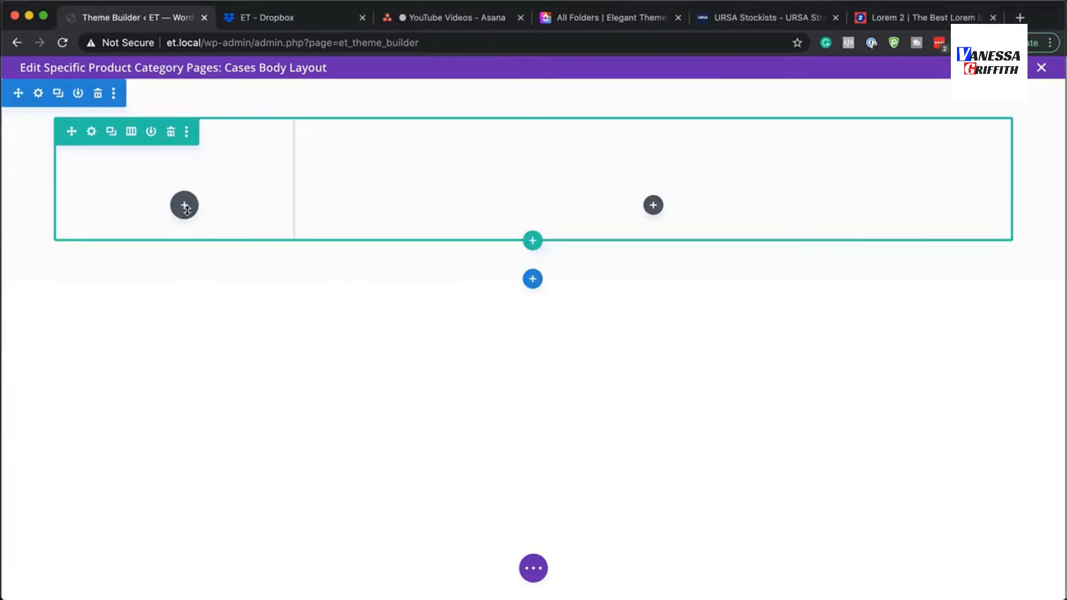
Insert a Post Title module in the one-quarter column and turn off its meta and featured image.
{"action": "left_click", "coordinate": [184, 204]}
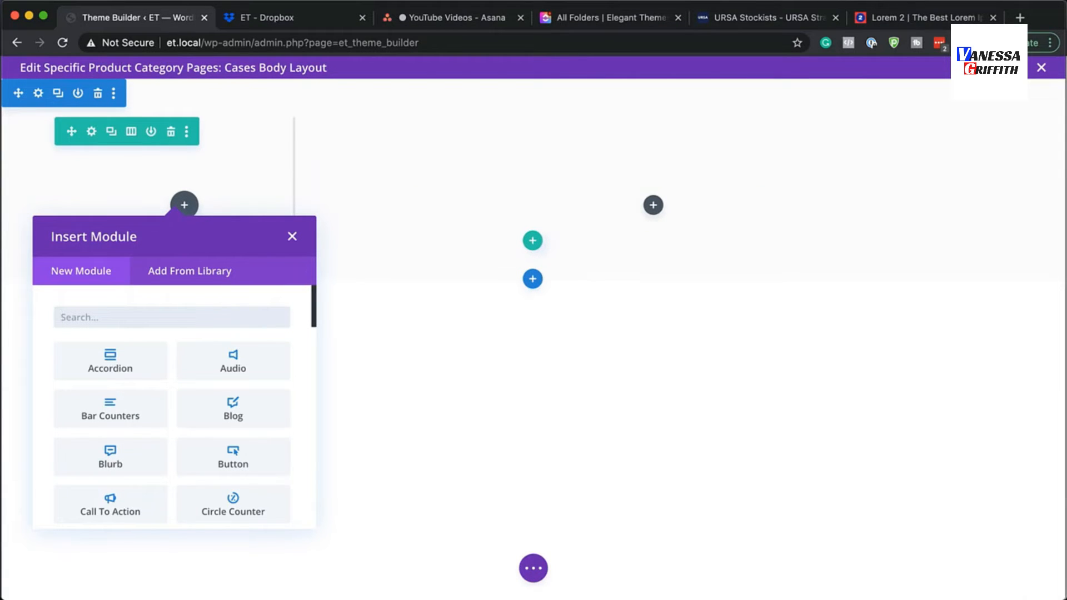
{"action": "type", "text": "pos"}
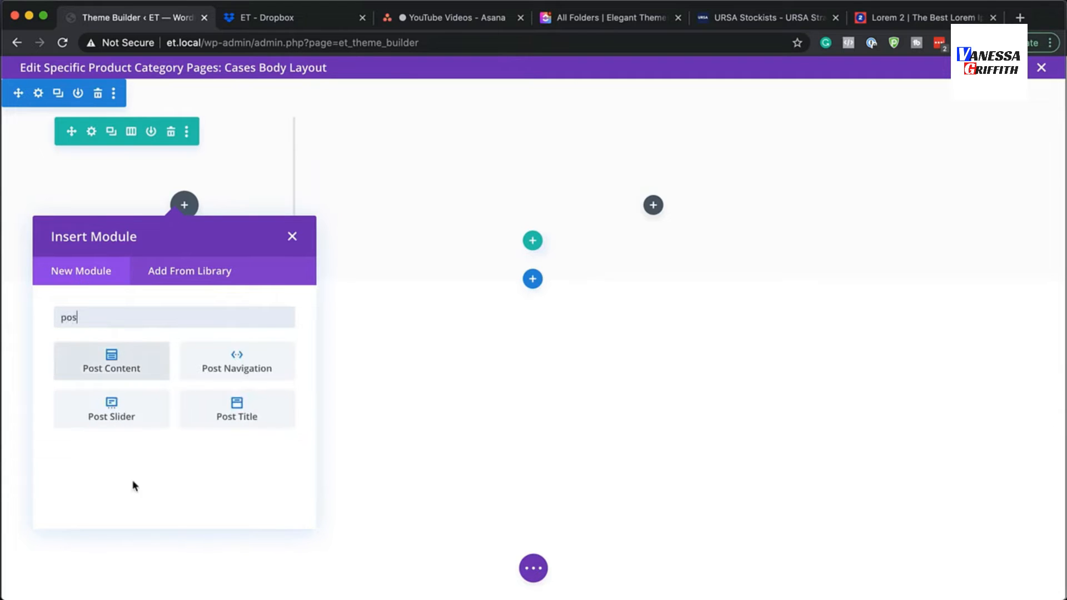
{"action": "left_click", "coordinate": [239, 411]}
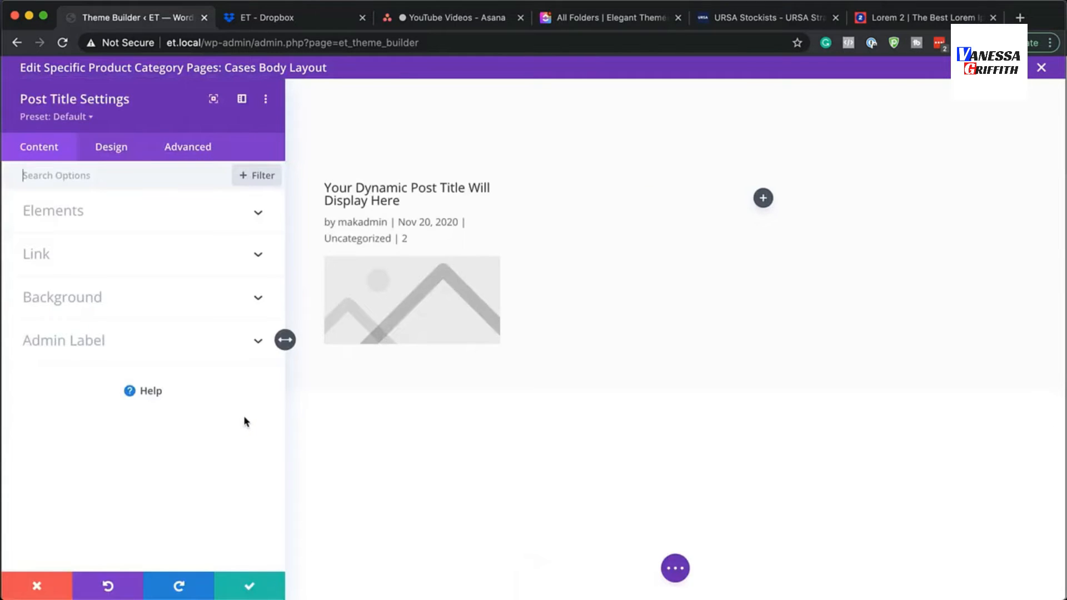
{"action": "left_click", "coordinate": [74, 212]}
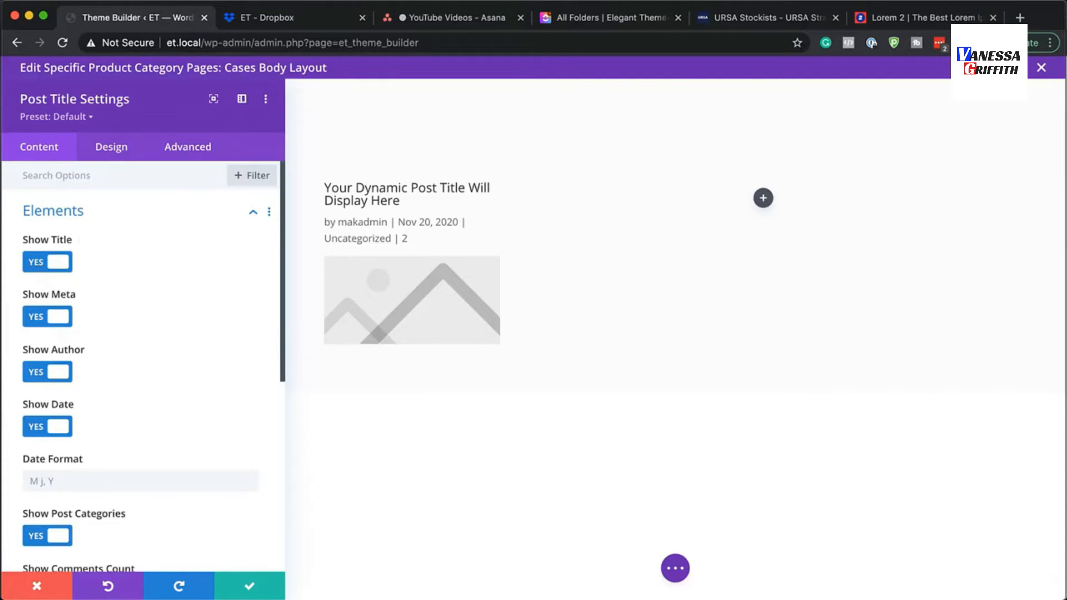
{"action": "left_click", "coordinate": [38, 317]}
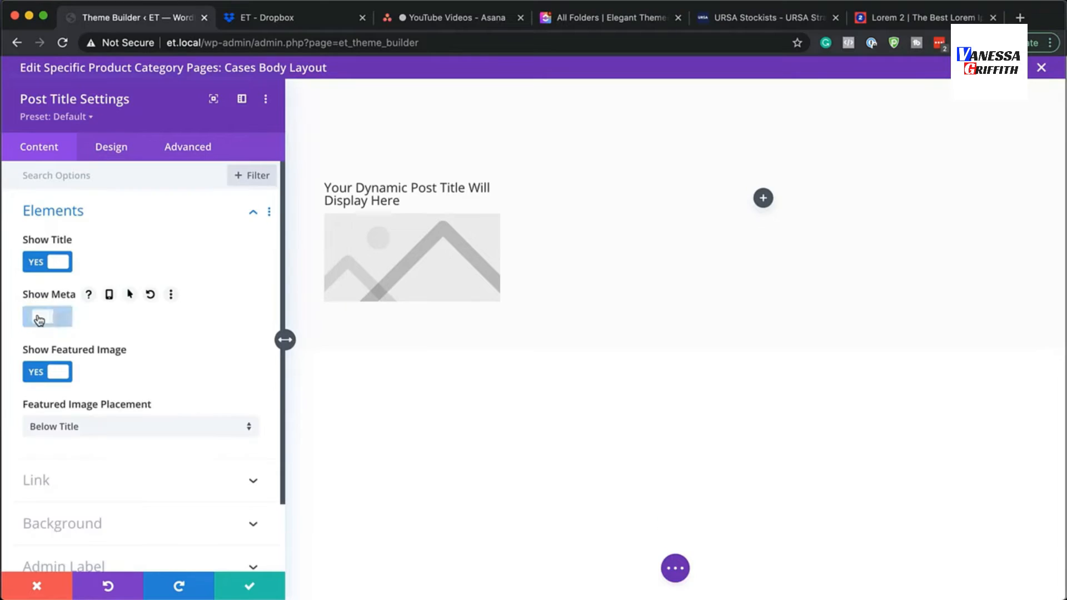
{"action": "left_click", "coordinate": [39, 375]}
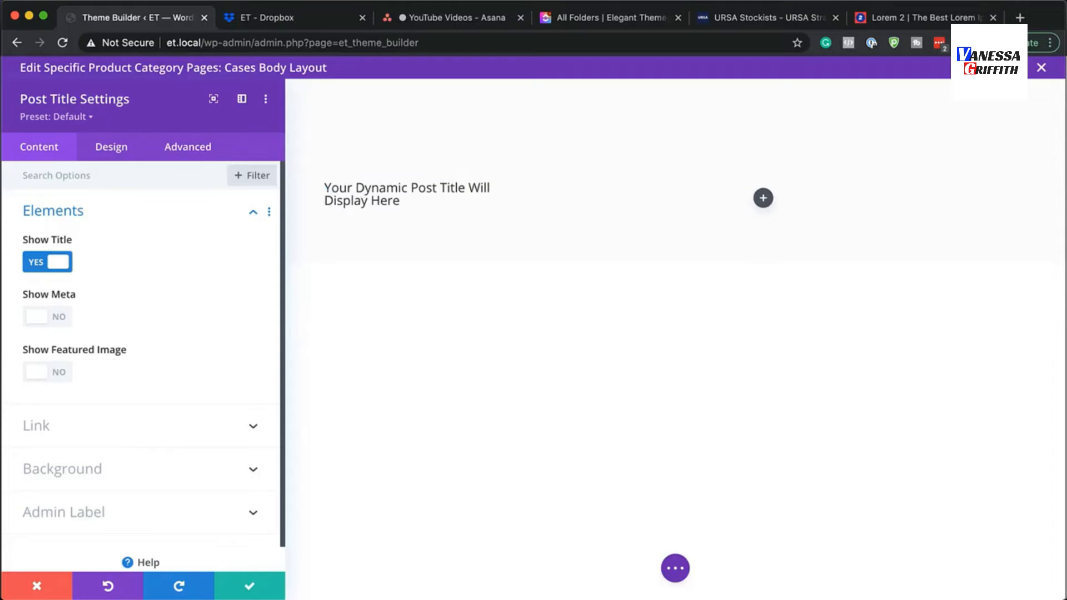
Set the Post Title module's background color to #e8e8e8.
{"action": "left_click", "coordinate": [86, 469]}
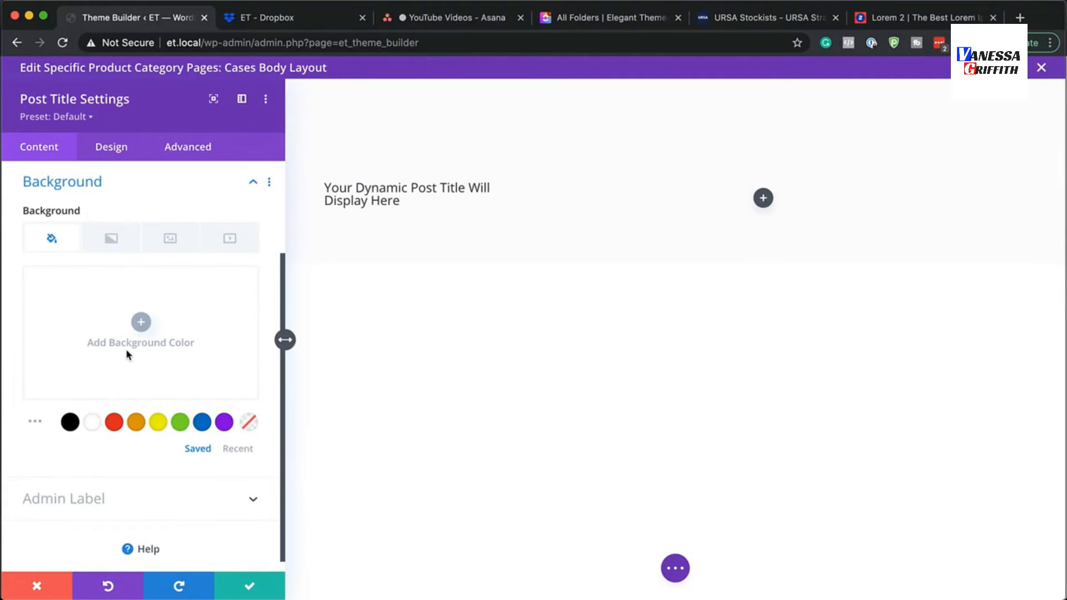
{"action": "left_click", "coordinate": [141, 322]}
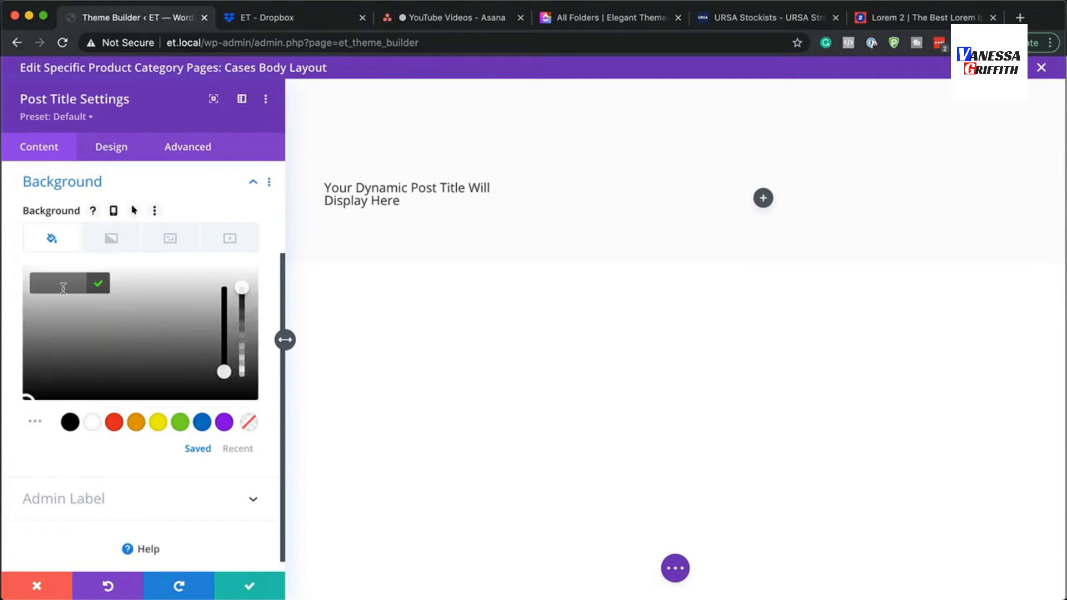
{"action": "type", "text": "#e8e8e8"}
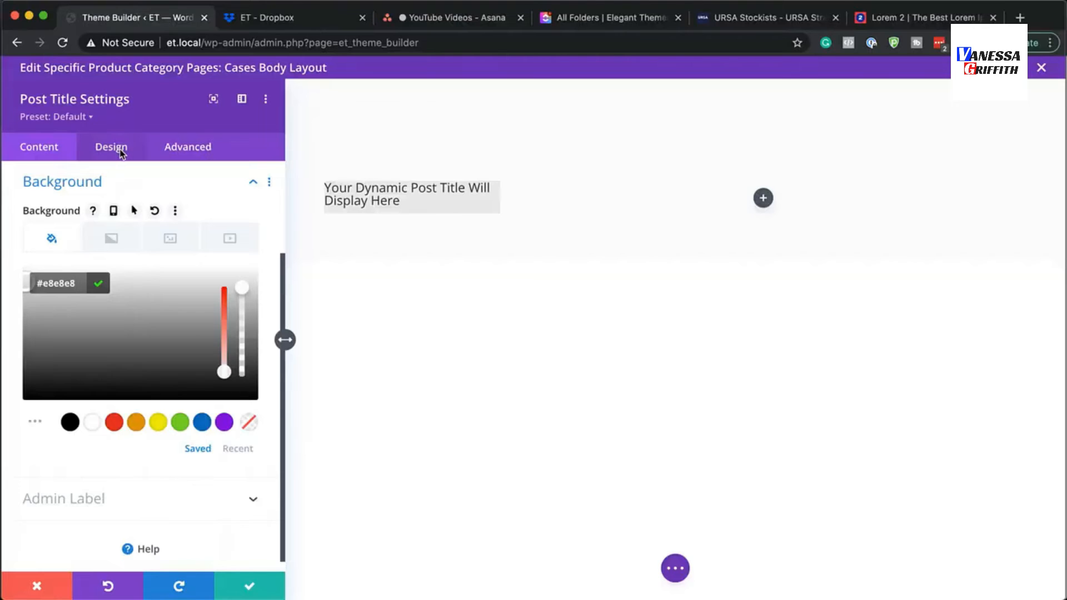
Set the title text font to Josefin Sans with bold weight and uppercase style.
{"action": "left_click", "coordinate": [114, 148]}
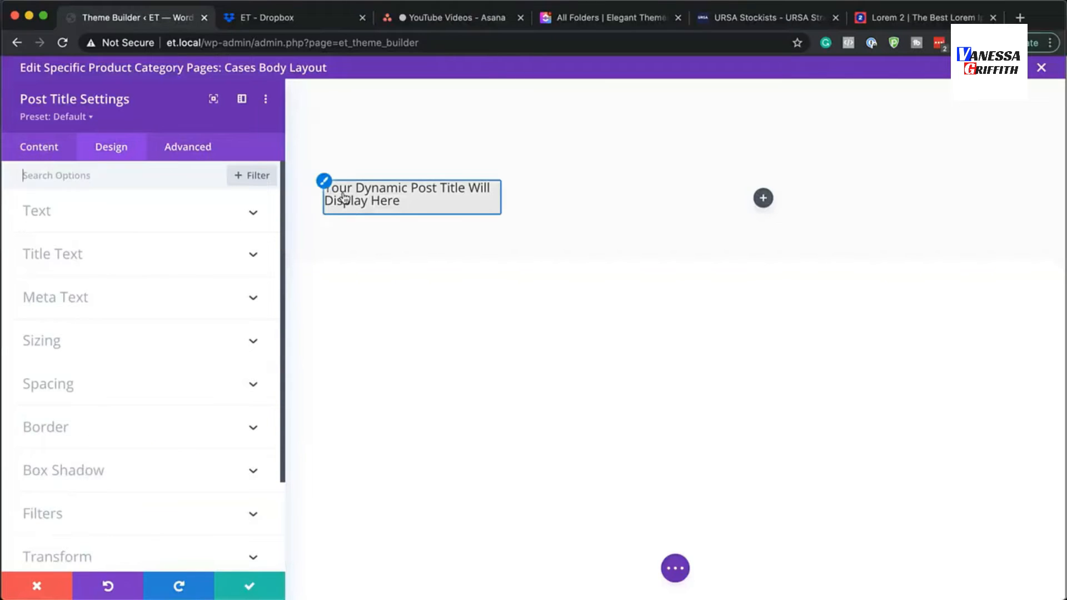
{"action": "left_click", "coordinate": [327, 189]}
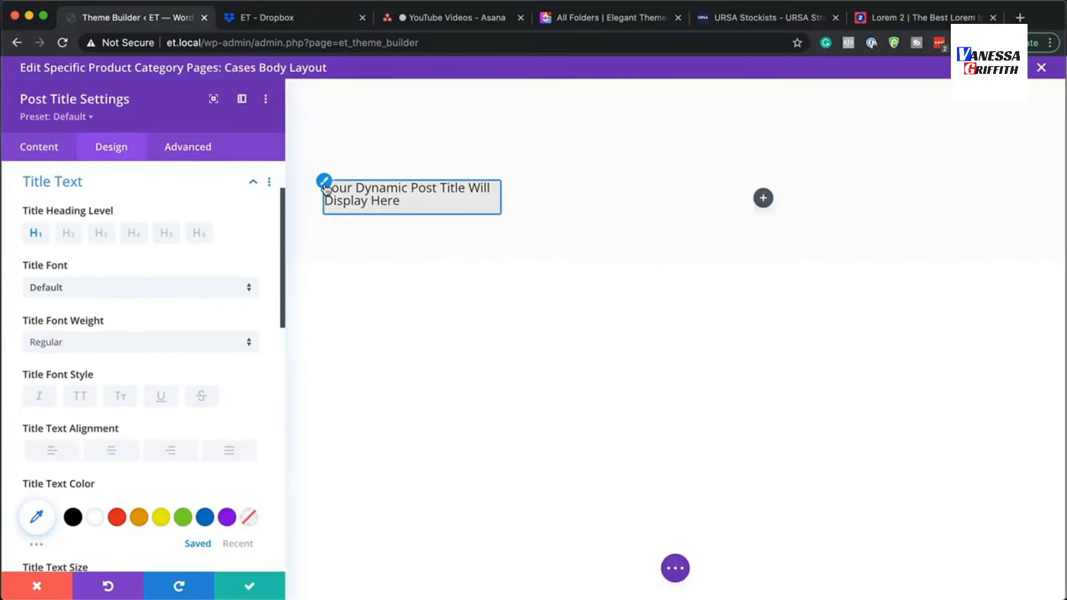
{"action": "left_click", "coordinate": [82, 289]}
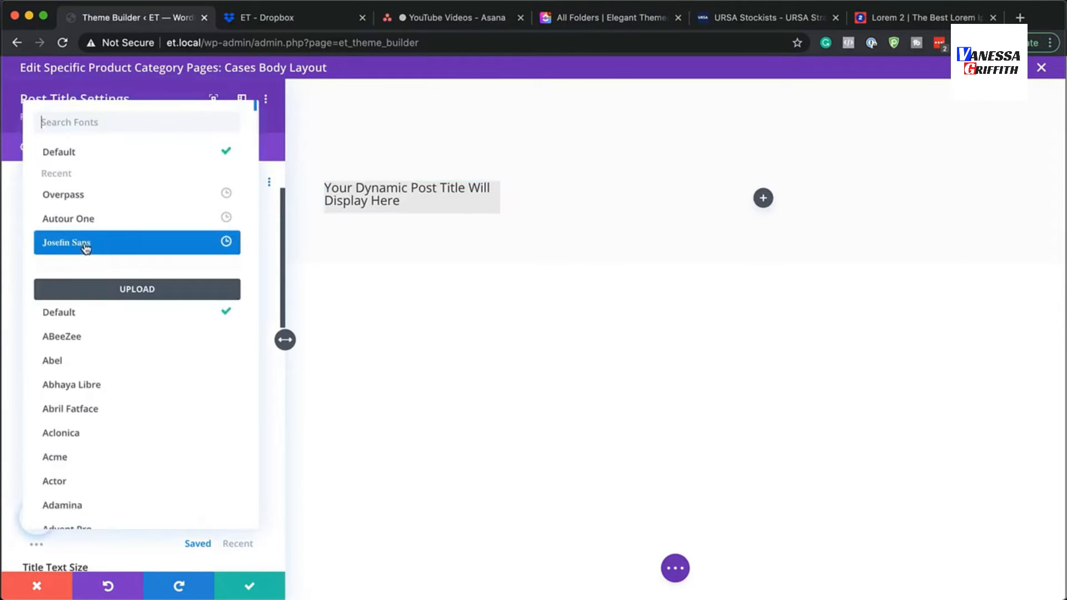
{"action": "left_click", "coordinate": [103, 245]}
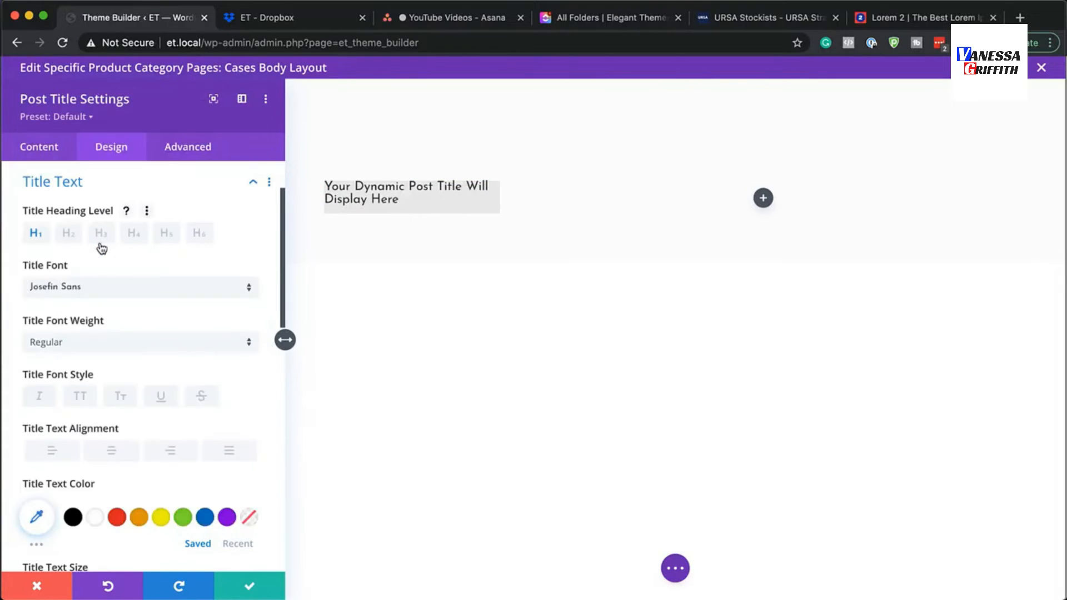
{"action": "left_click", "coordinate": [88, 343]}
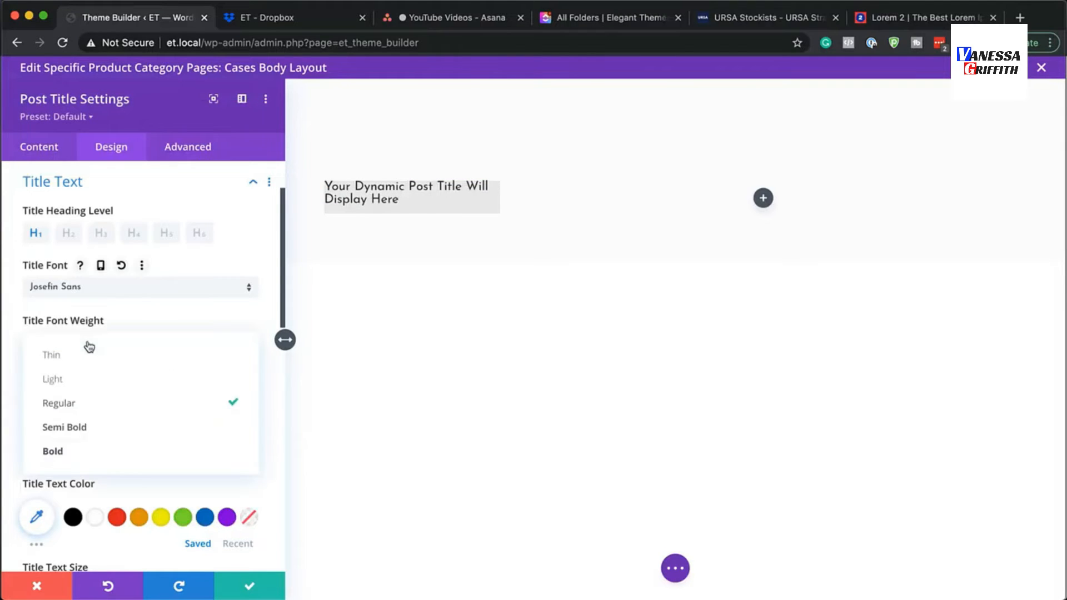
{"action": "left_click", "coordinate": [88, 453]}
{"action": "left_click", "coordinate": [82, 397]}
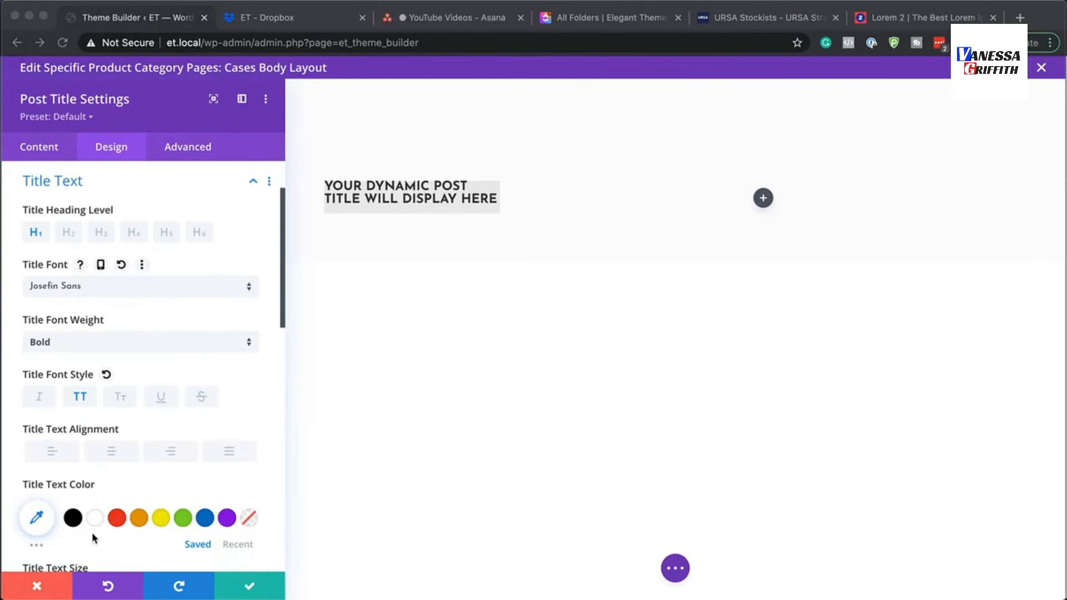
Set the title text color to #44000d and the title text size to 32px.
{"action": "left_click", "coordinate": [40, 520]}
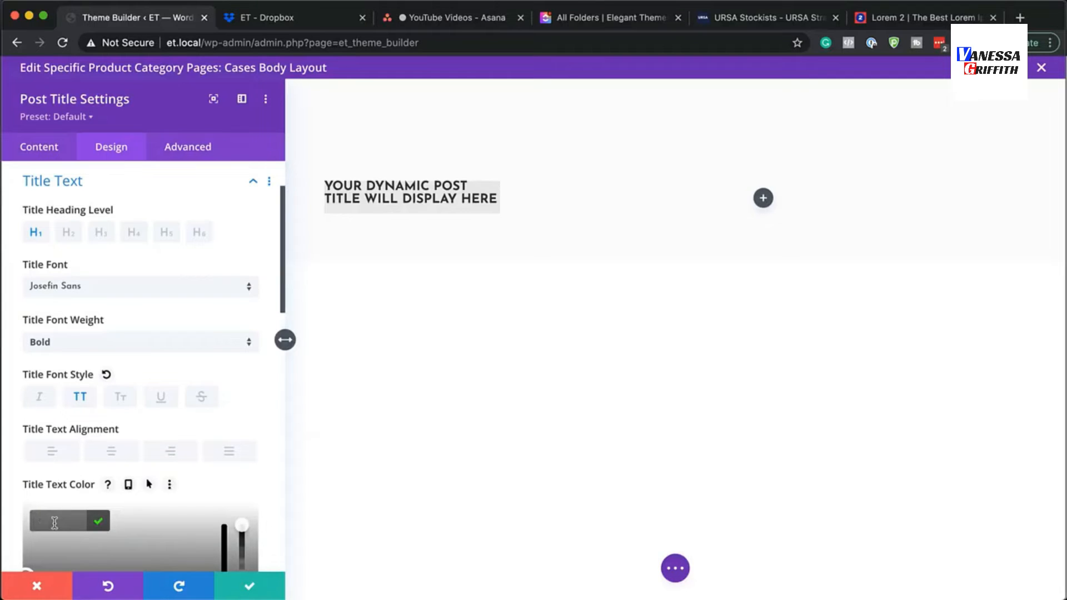
{"action": "type", "text": "#44000d"}
{"action": "scroll", "coordinate": [55, 522], "scroll_direction": "down", "scroll_amount": 5}
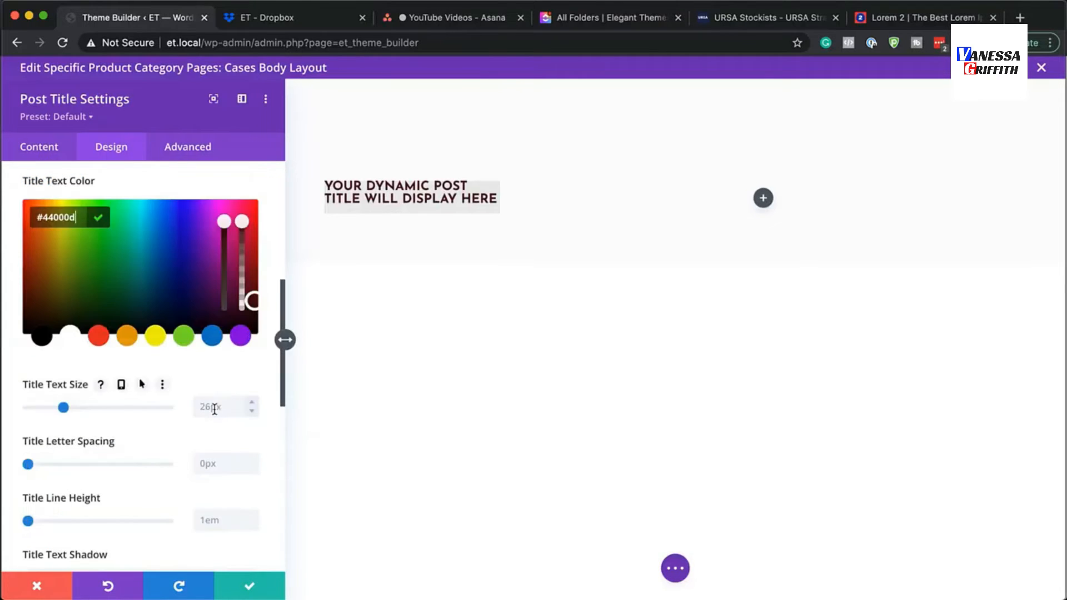
{"action": "left_click", "coordinate": [214, 411]}
{"action": "type", "text": "32"}
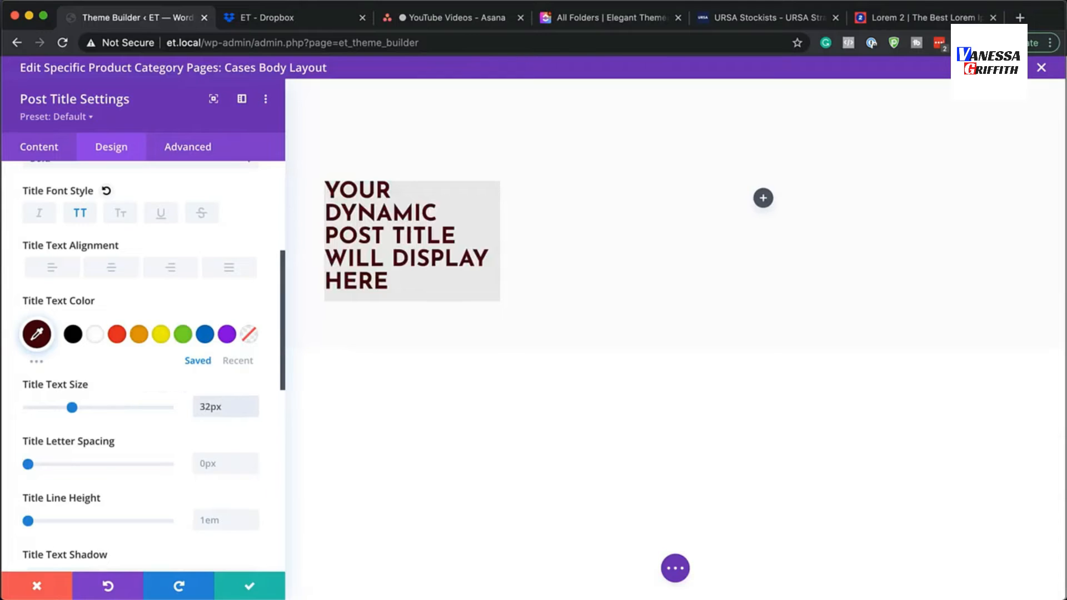
Enable responsive title text sizes, set 28px for tablet and 30px for phone, and return to the desktop view.
{"action": "mouse_move", "coordinate": [123, 391]}
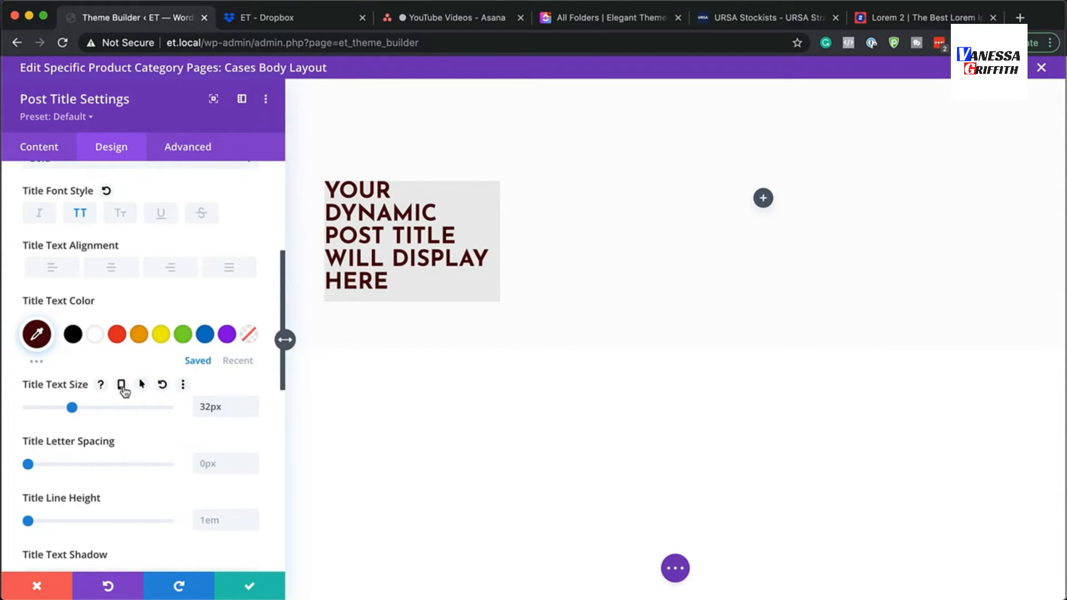
{"action": "left_click", "coordinate": [122, 388]}
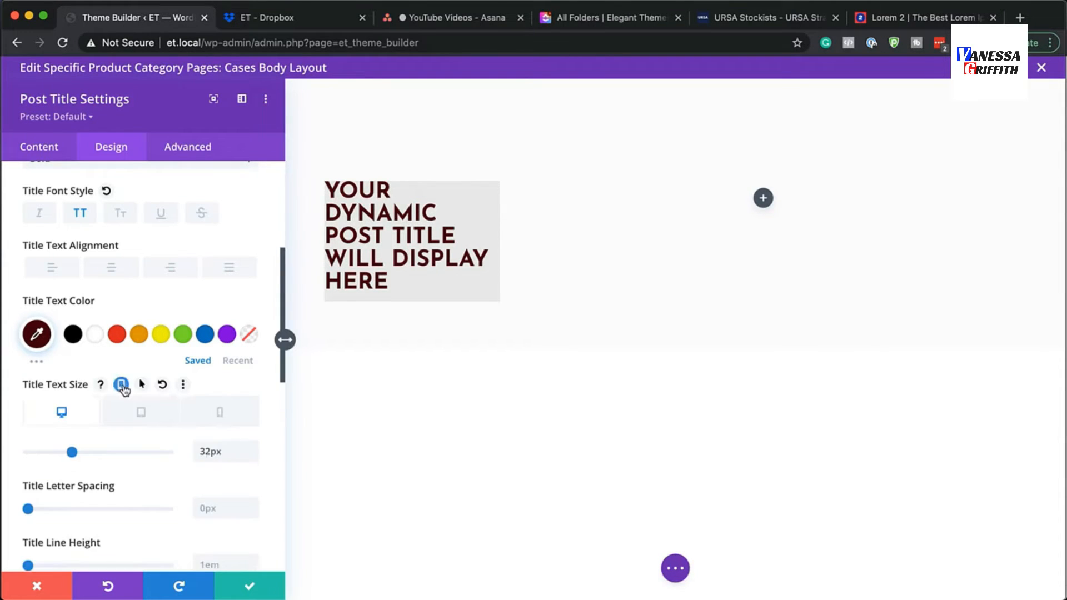
{"action": "left_click", "coordinate": [146, 420]}
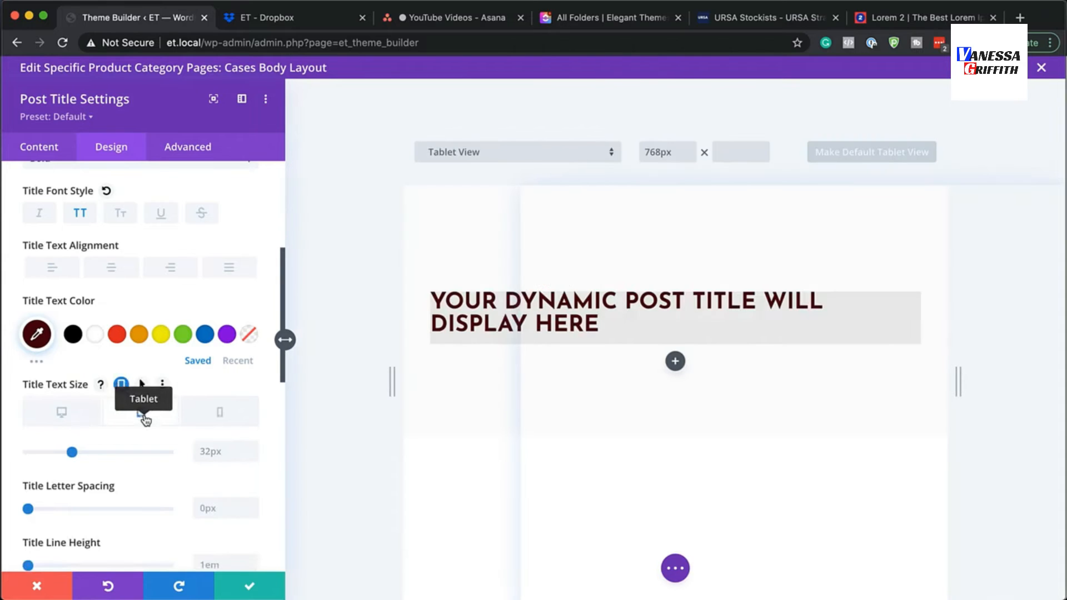
{"action": "left_click", "coordinate": [211, 451]}
{"action": "type", "text": "28"}
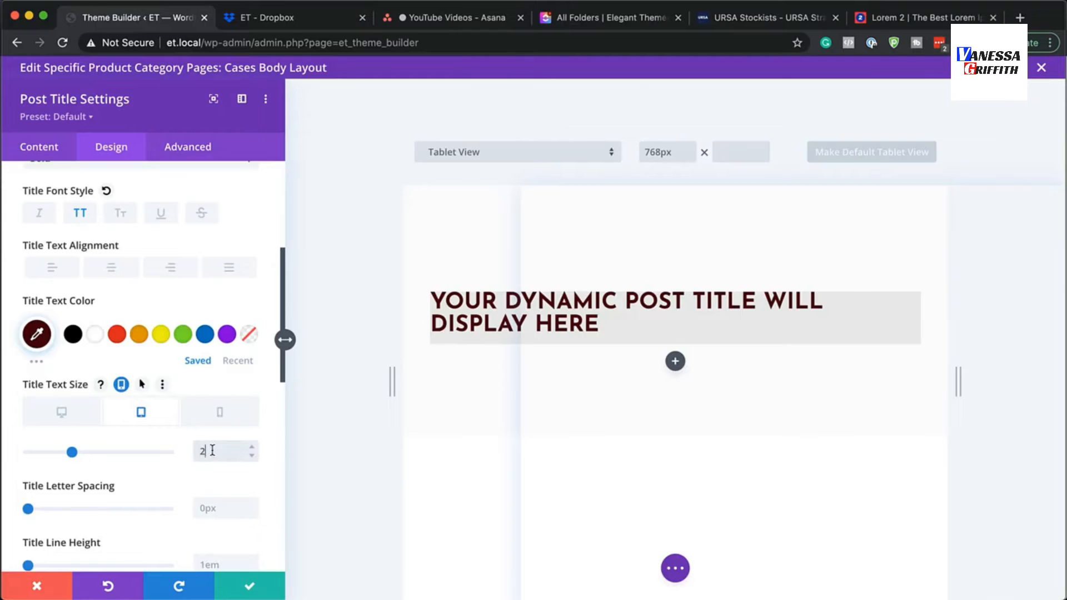
{"action": "left_click", "coordinate": [222, 416]}
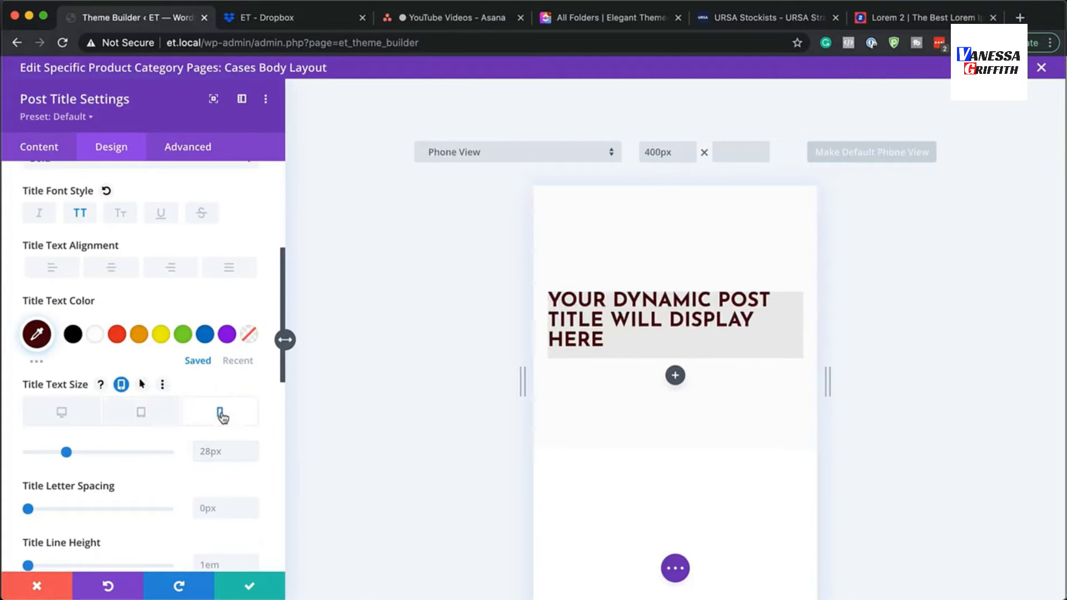
{"action": "left_click", "coordinate": [212, 451]}
{"action": "type", "text": "30"}
{"action": "left_click", "coordinate": [58, 414]}
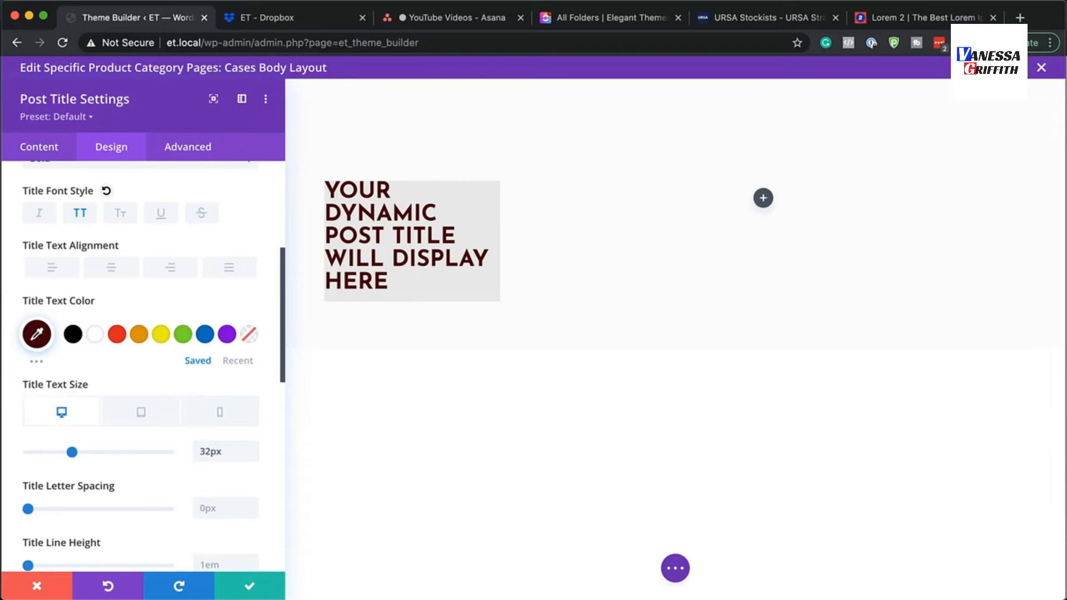
Set the title line height to 1.2em and collapse the title text options.
{"action": "scroll", "coordinate": [168, 475], "scroll_direction": "down", "scroll_amount": 2}
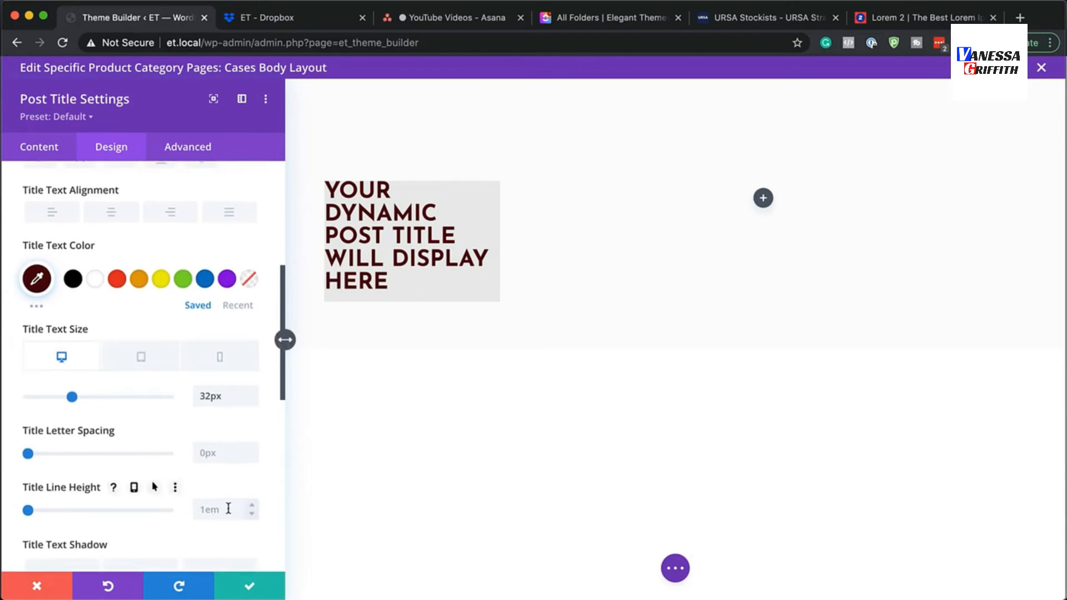
{"action": "left_click", "coordinate": [253, 507]}
{"action": "left_click", "coordinate": [253, 508]}
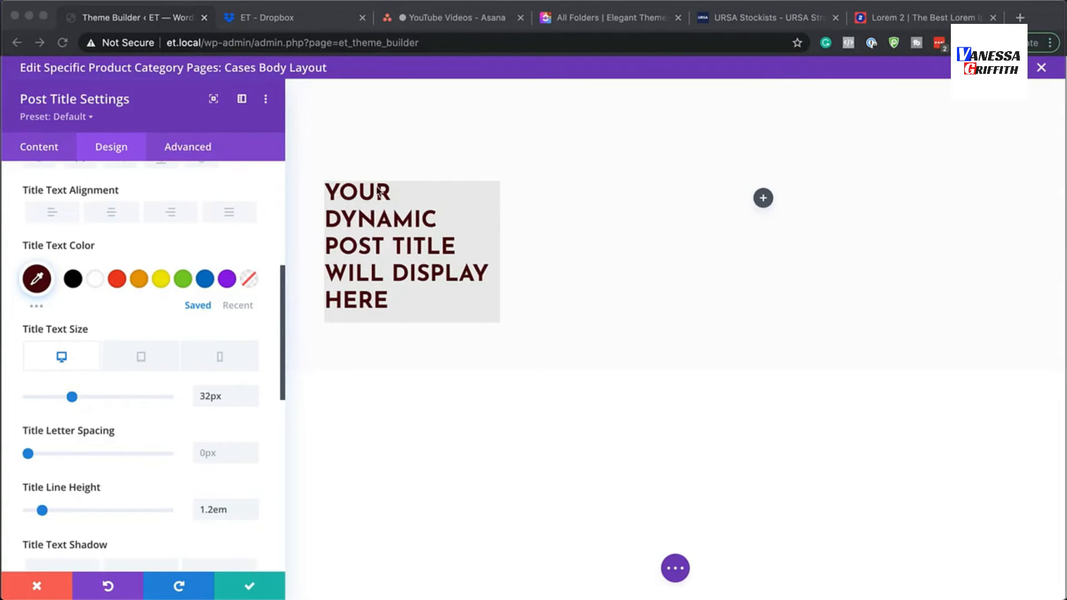
{"action": "scroll", "coordinate": [202, 294], "scroll_direction": "up", "scroll_amount": 6}
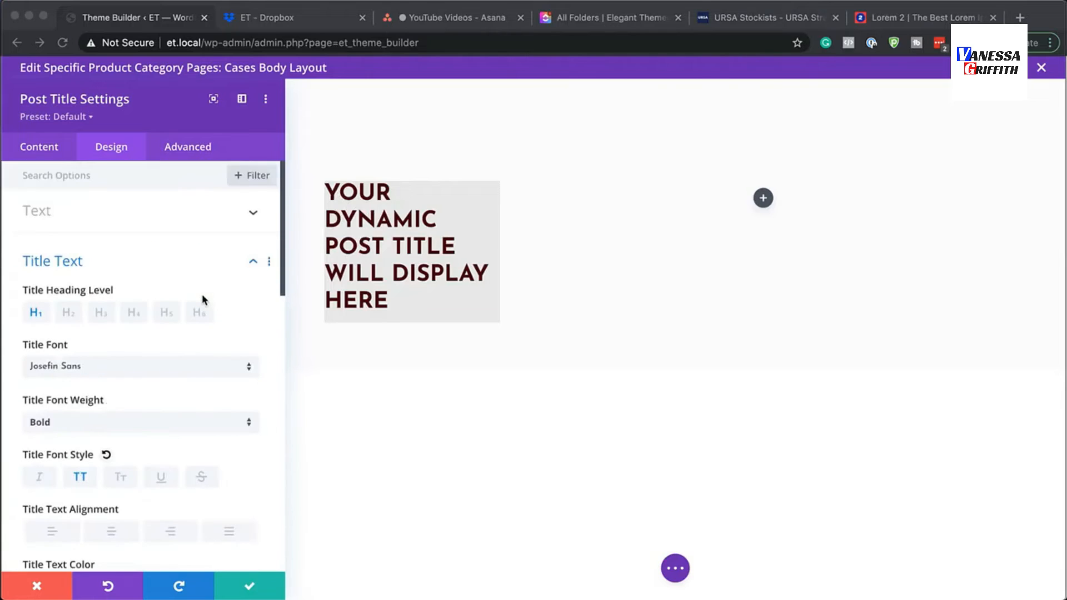
{"action": "left_click", "coordinate": [253, 262]}
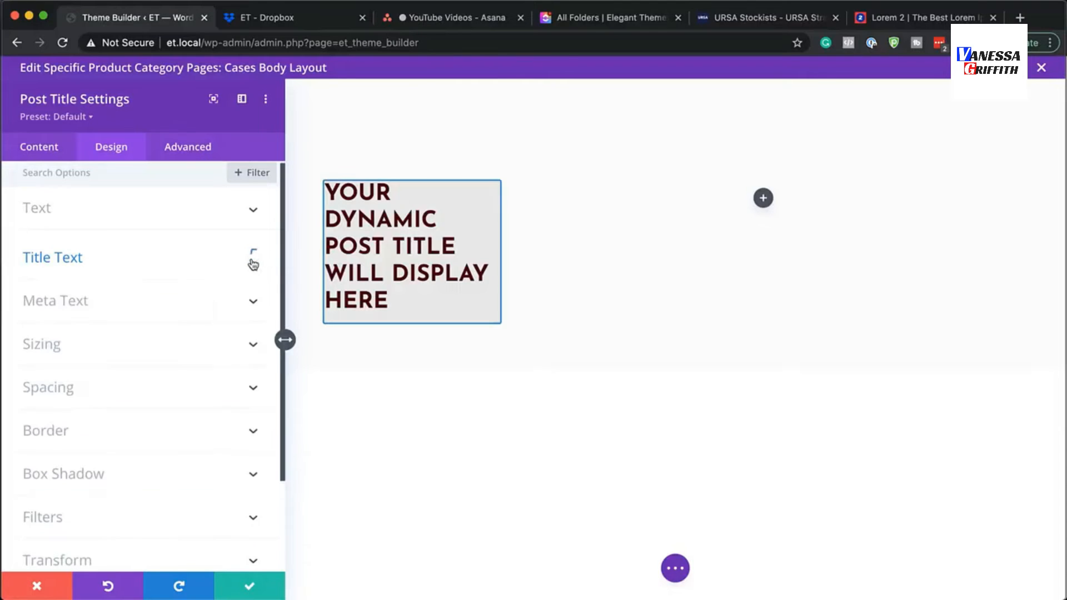
Set the Post Title module's padding to a linked 100px top and bottom and a linked 30px left and right.
{"action": "left_click", "coordinate": [76, 385]}
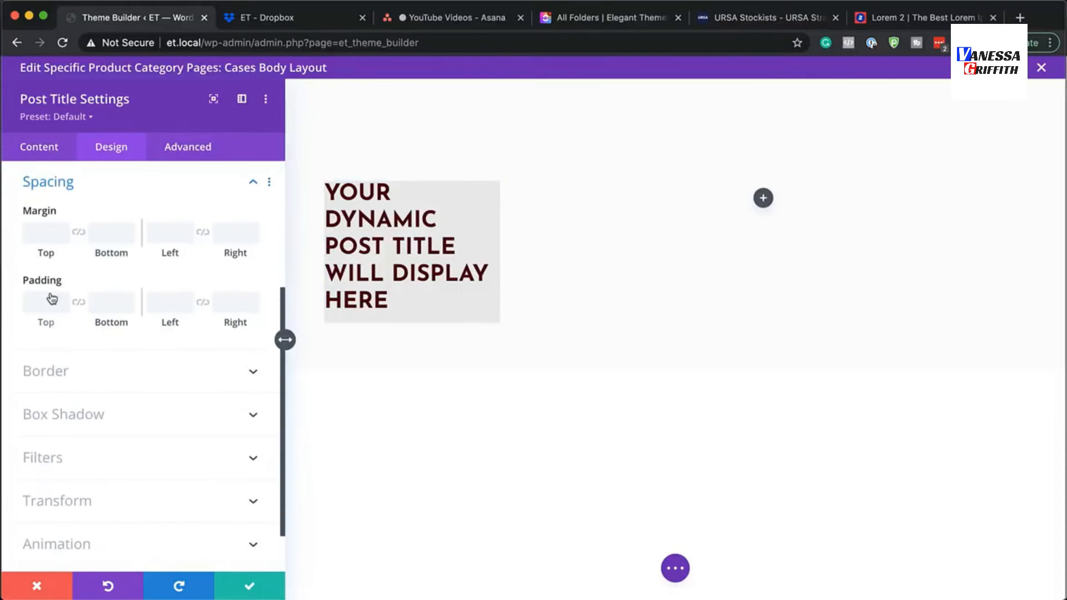
{"action": "left_click", "coordinate": [39, 300]}
{"action": "type", "text": "100px"}
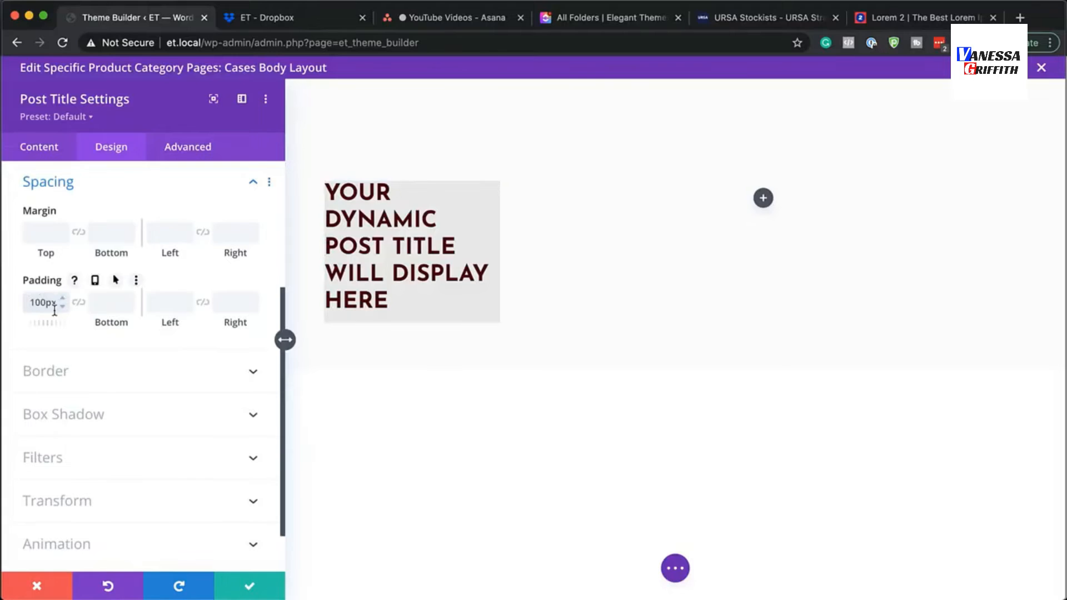
{"action": "left_click", "coordinate": [78, 304]}
{"action": "left_click", "coordinate": [168, 303]}
{"action": "type", "text": "30"}
{"action": "left_click", "coordinate": [203, 303]}
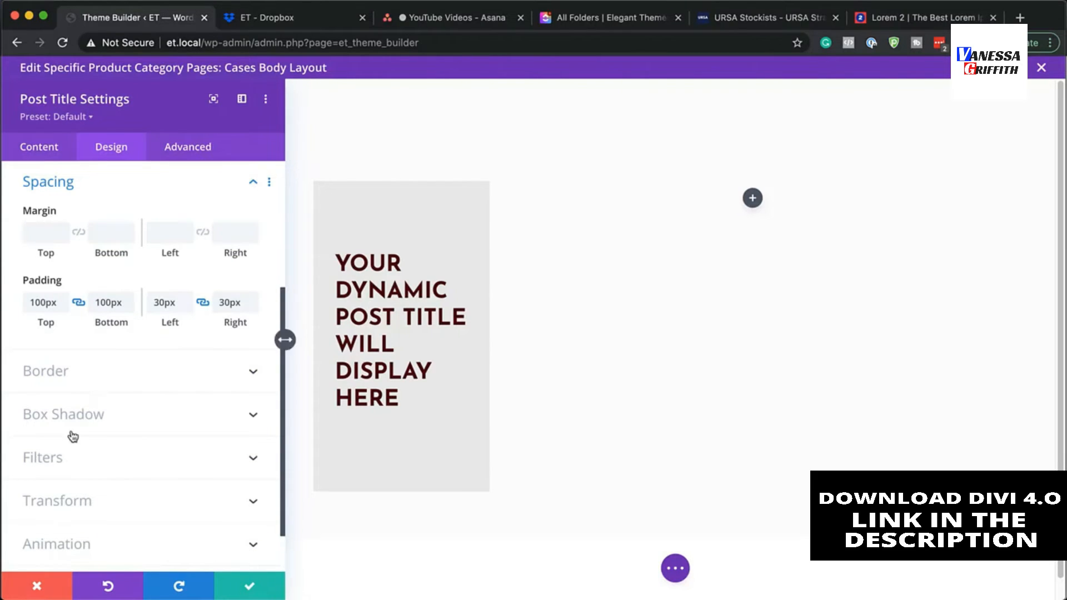
Round all four corners of the Post Title module's border to a linked 15px.
{"action": "left_click", "coordinate": [68, 376]}
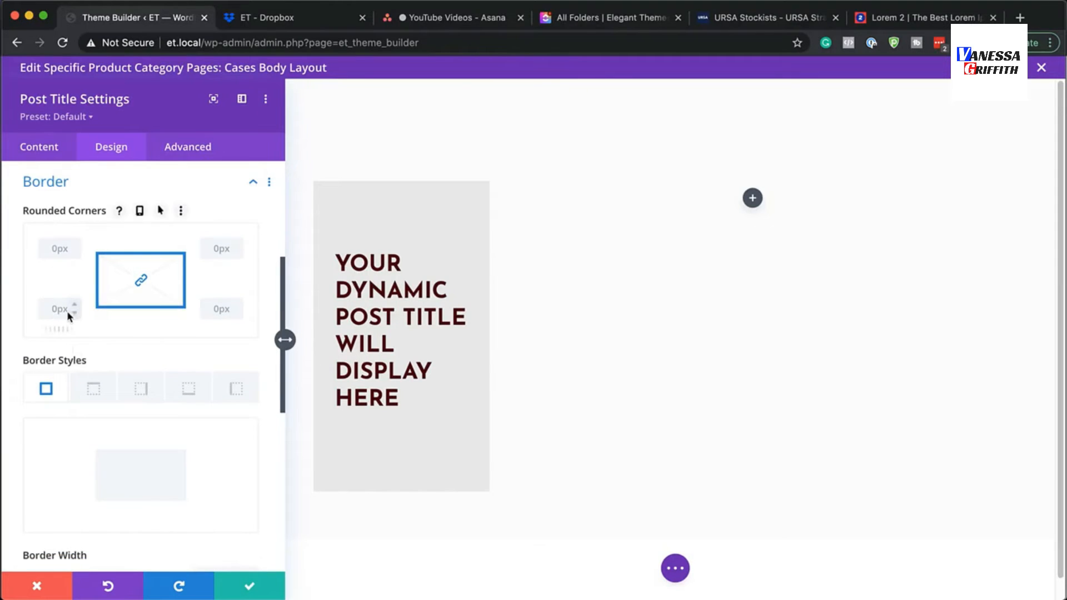
{"action": "left_click", "coordinate": [54, 250]}
{"action": "type", "text": "15"}
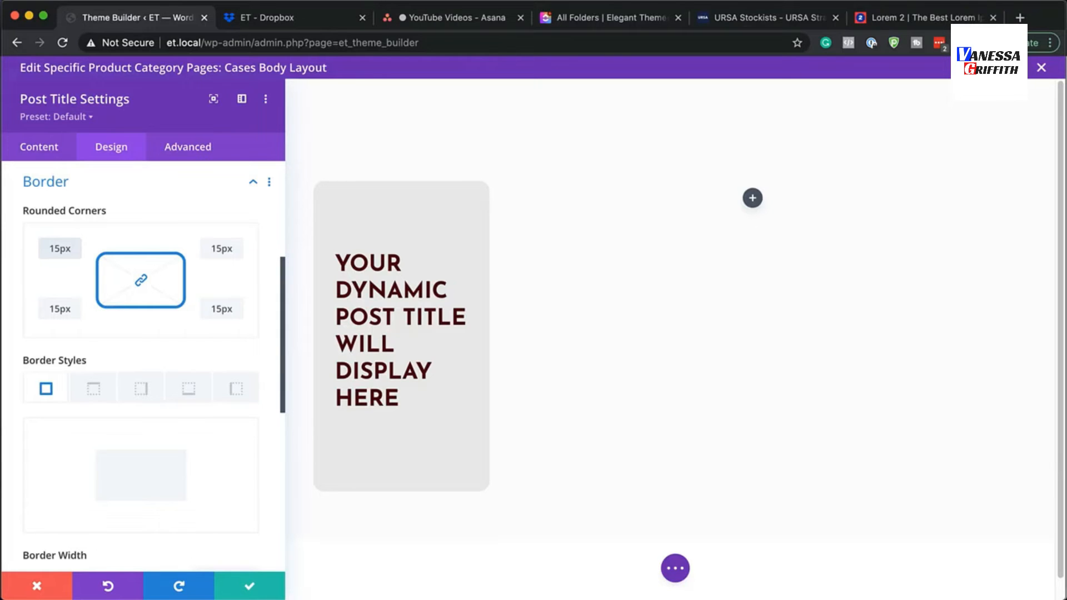
Add the soft lower-right offset box shadow to the Post Title module with 12px horizontal and 12px vertical position.
{"action": "scroll", "coordinate": [198, 375], "scroll_direction": "down", "scroll_amount": 5}
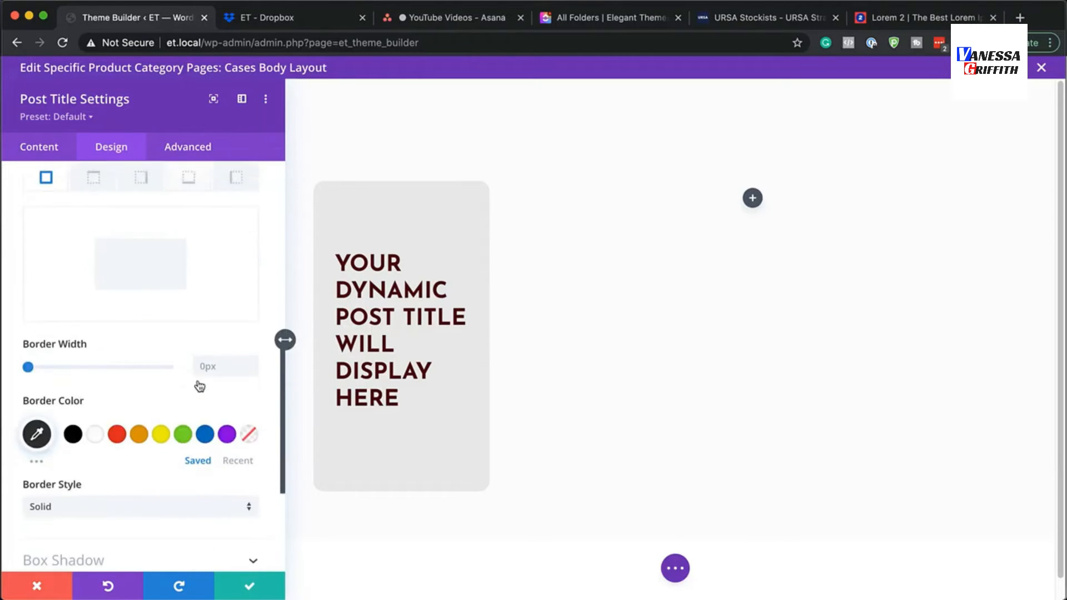
{"action": "scroll", "coordinate": [200, 386], "scroll_direction": "down", "scroll_amount": 5}
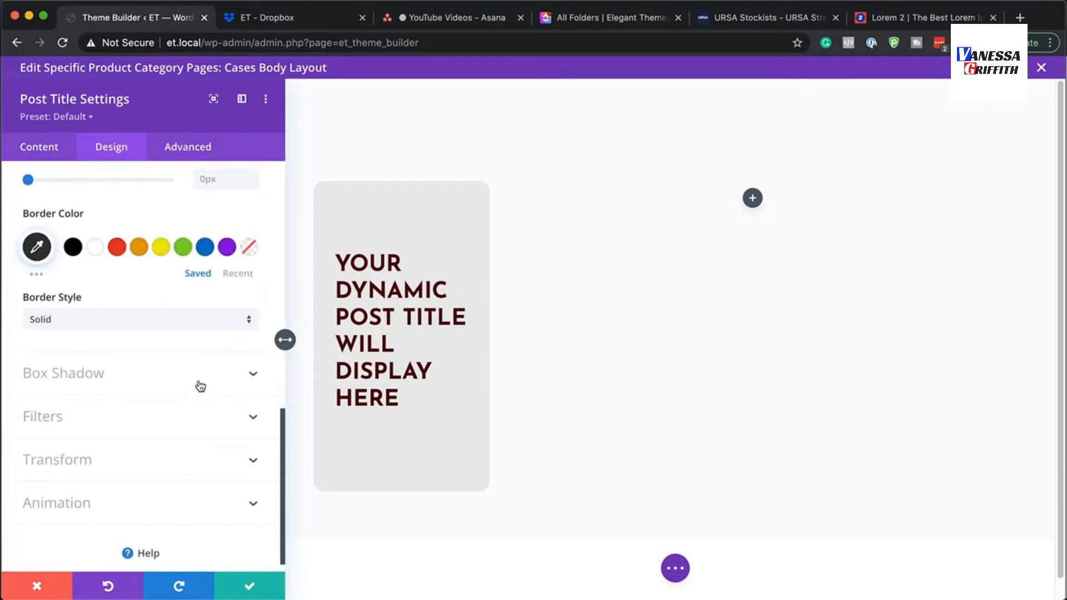
{"action": "left_click", "coordinate": [162, 381]}
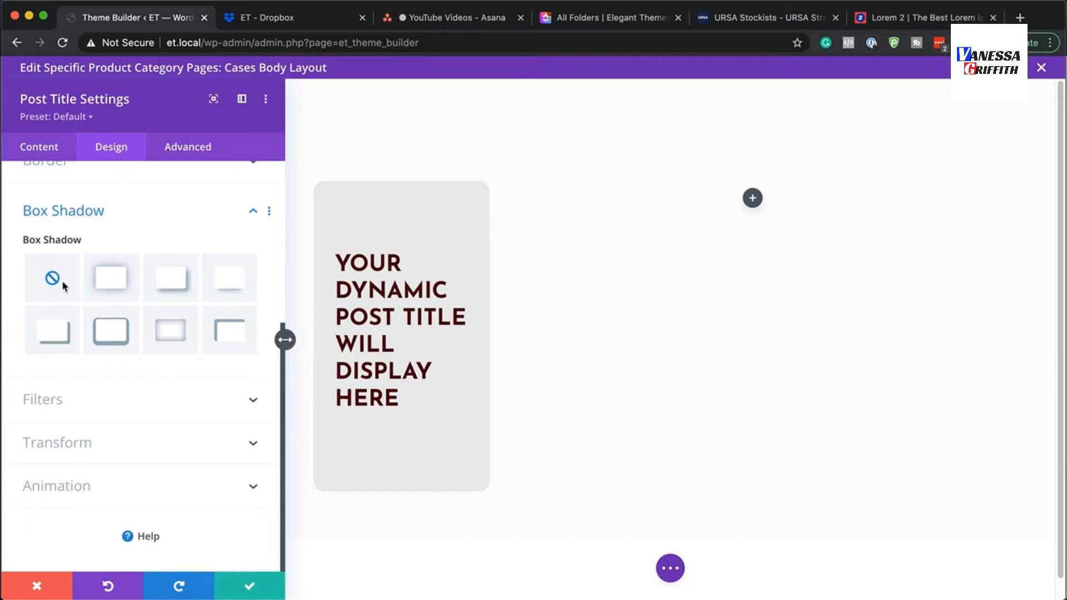
{"action": "left_click", "coordinate": [179, 286]}
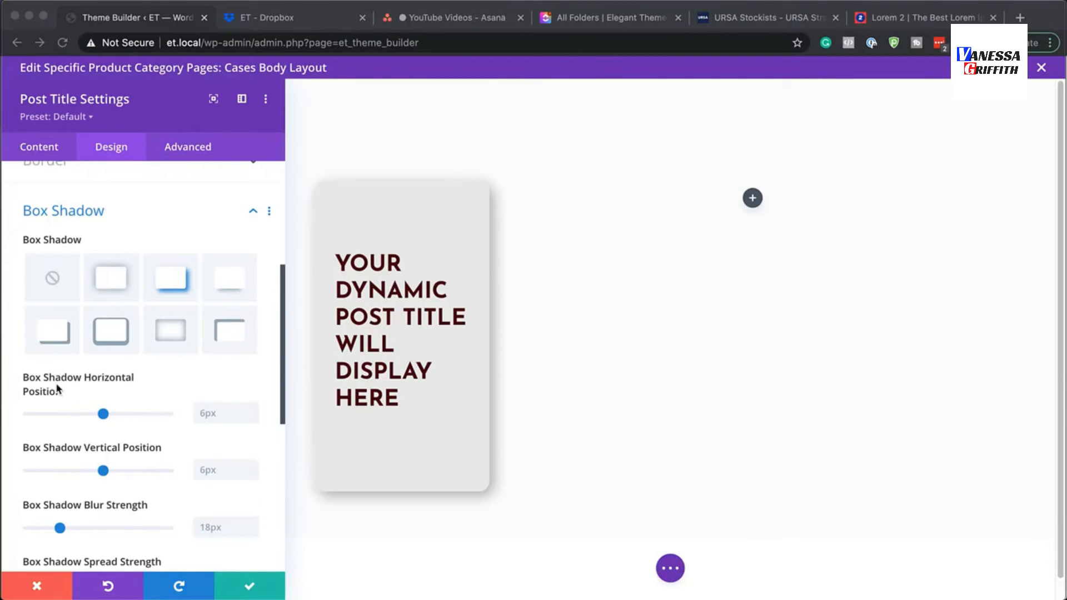
{"action": "left_click", "coordinate": [206, 414]}
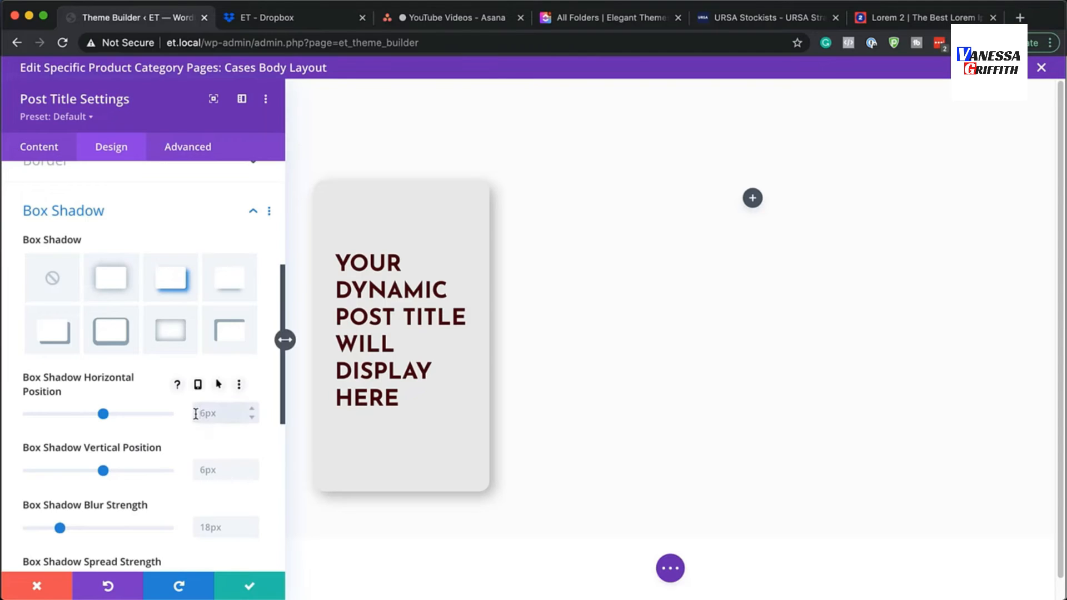
{"action": "type", "text": "12"}
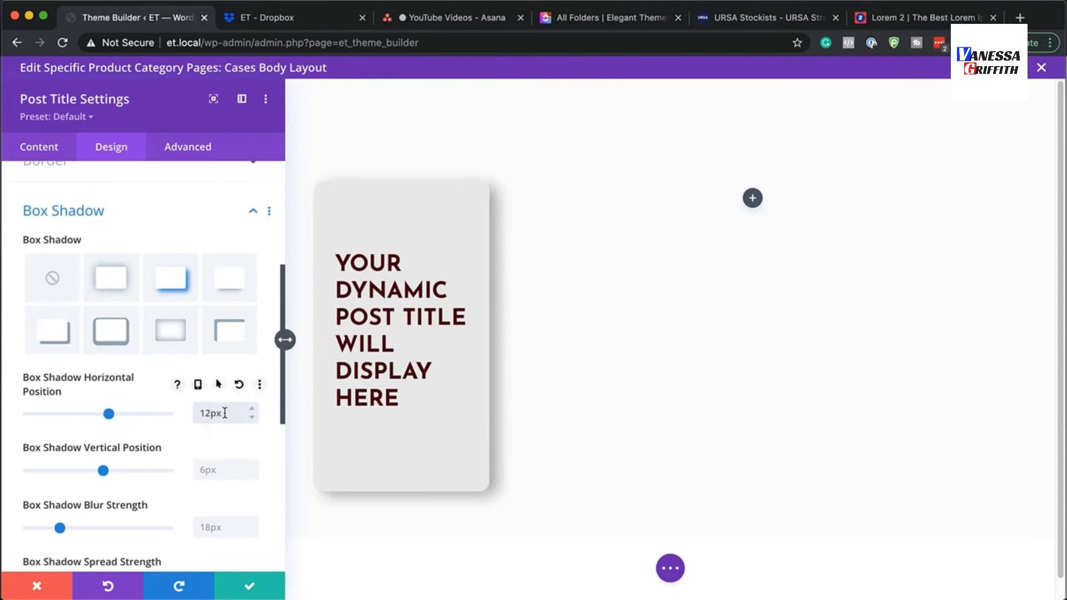
{"action": "left_click", "coordinate": [221, 468]}
{"action": "type", "text": "12"}
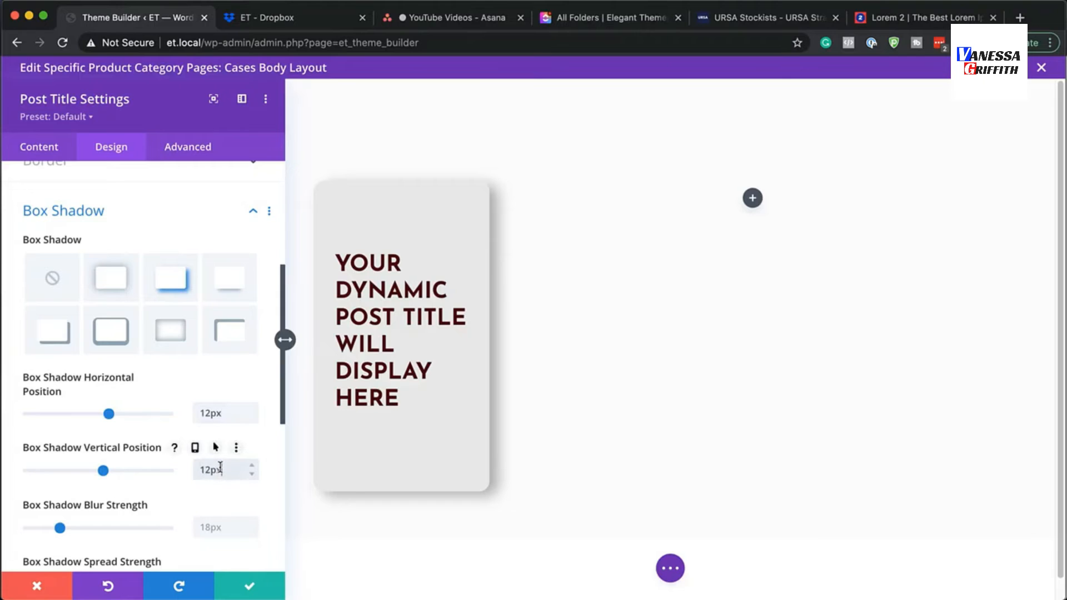
Set the box shadow's blur strength to 20px and its spread strength to -5px.
{"action": "scroll", "coordinate": [195, 404], "scroll_direction": "down", "scroll_amount": 2}
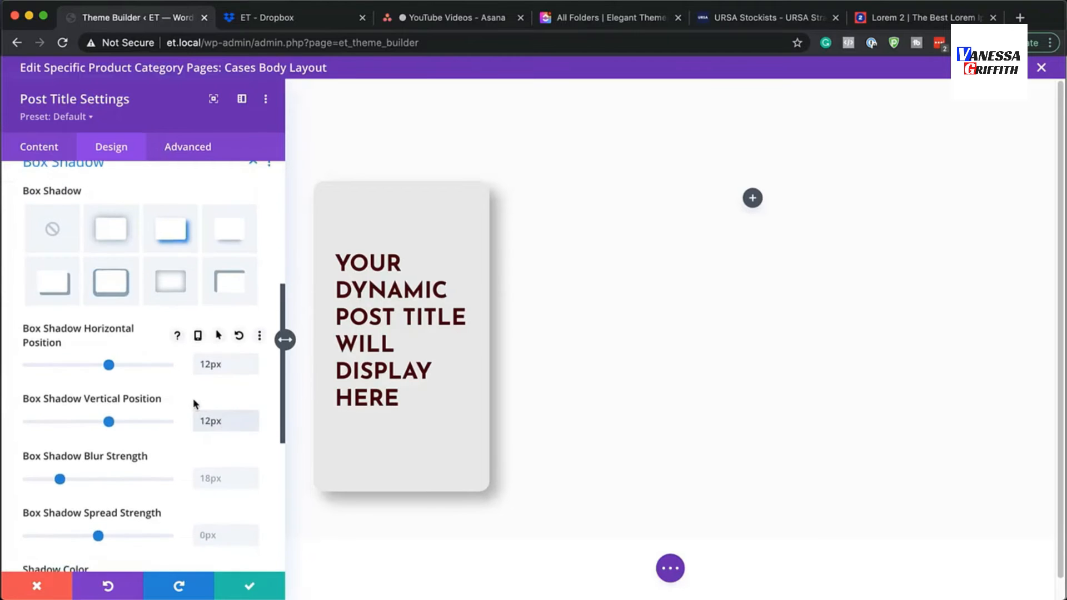
{"action": "left_click", "coordinate": [253, 476]}
{"action": "left_click", "coordinate": [252, 475]}
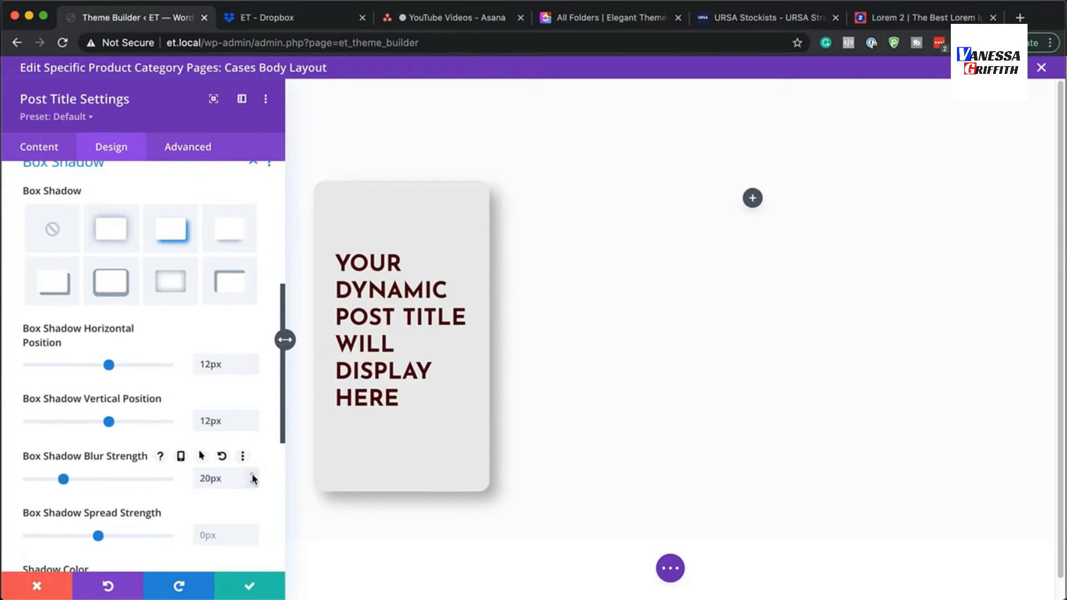
{"action": "scroll", "coordinate": [200, 493], "scroll_direction": "down", "scroll_amount": 2}
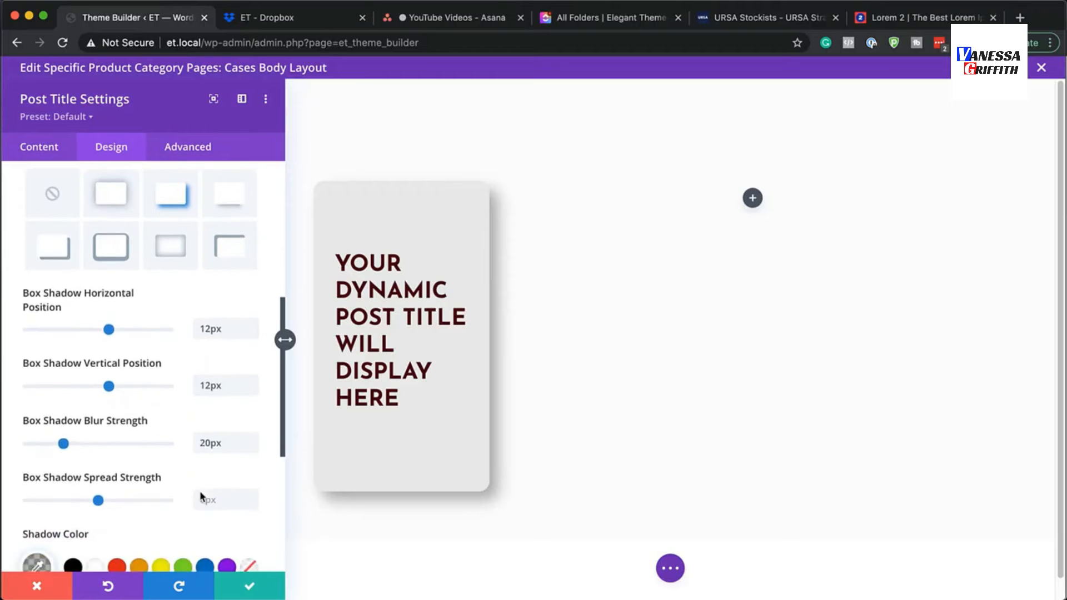
{"action": "left_click", "coordinate": [227, 499]}
{"action": "type", "text": "-5"}
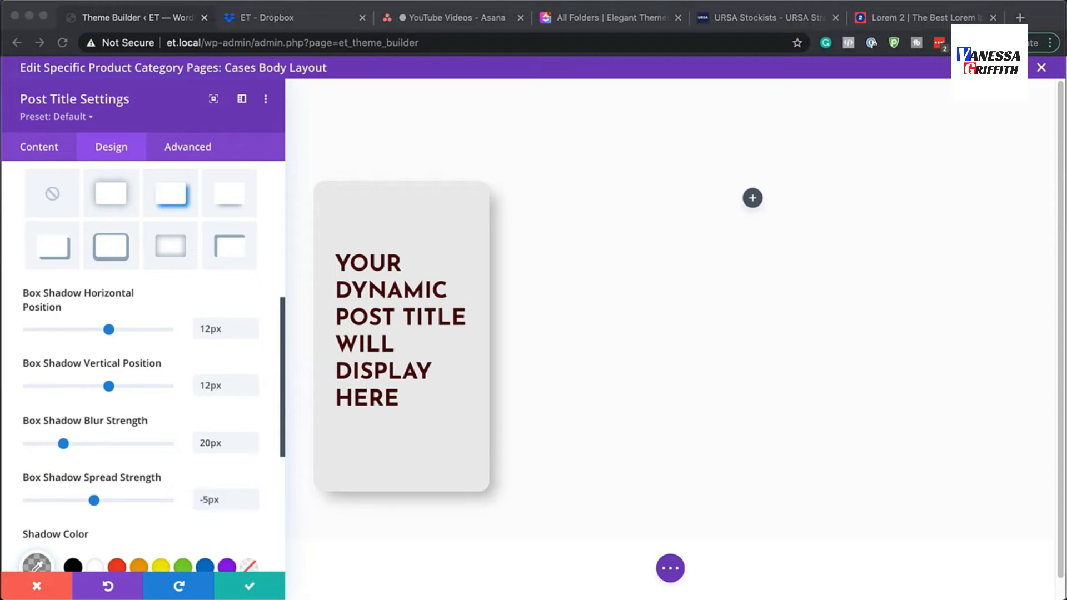
Set the shadow color to fully opaque #dddddd and save the Post Title module's settings.
{"action": "scroll", "coordinate": [196, 442], "scroll_direction": "down", "scroll_amount": 3}
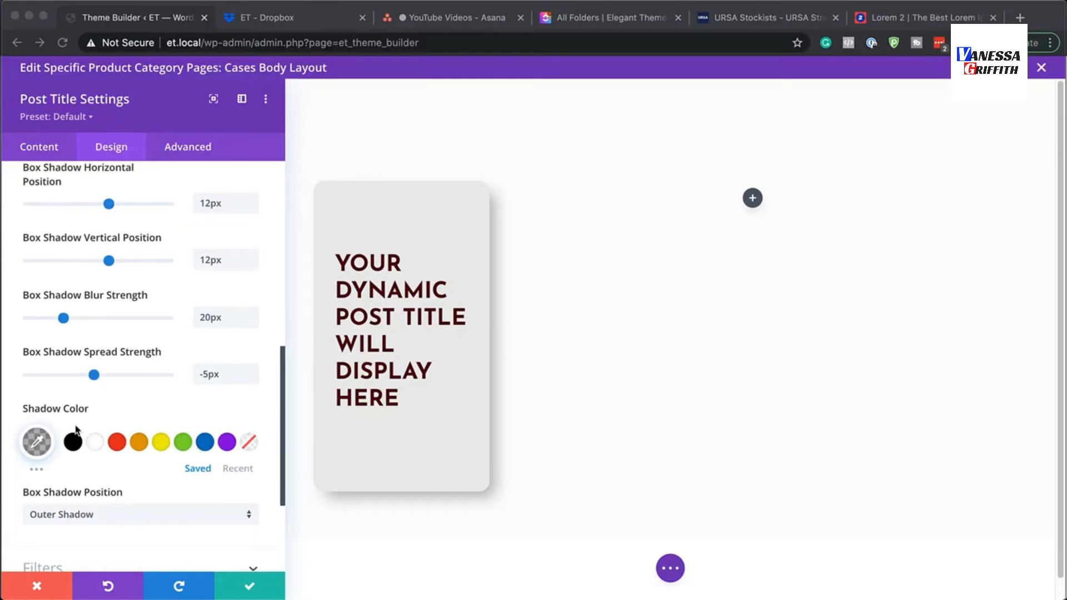
{"action": "left_click", "coordinate": [37, 442]}
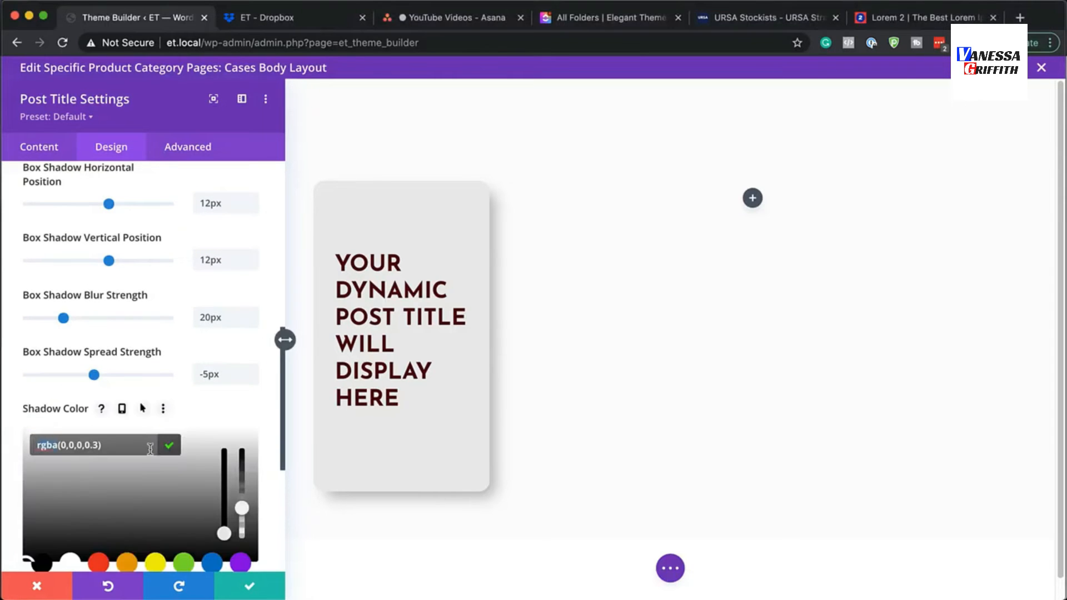
{"action": "left_click_drag", "start_coordinate": [242, 508], "coordinate": [244, 450]}
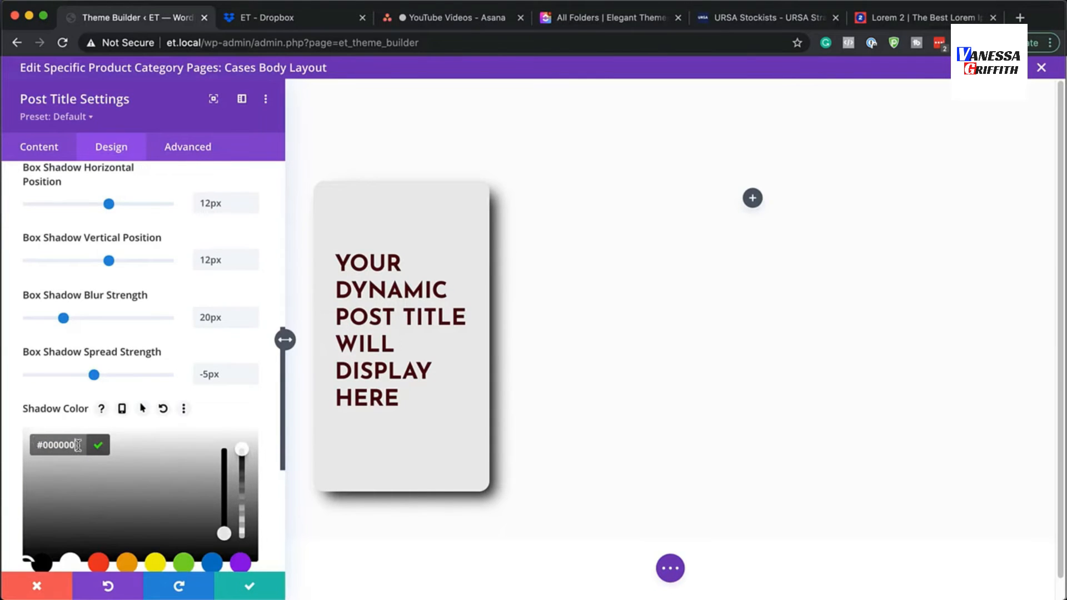
{"action": "type", "text": "#dddddd"}
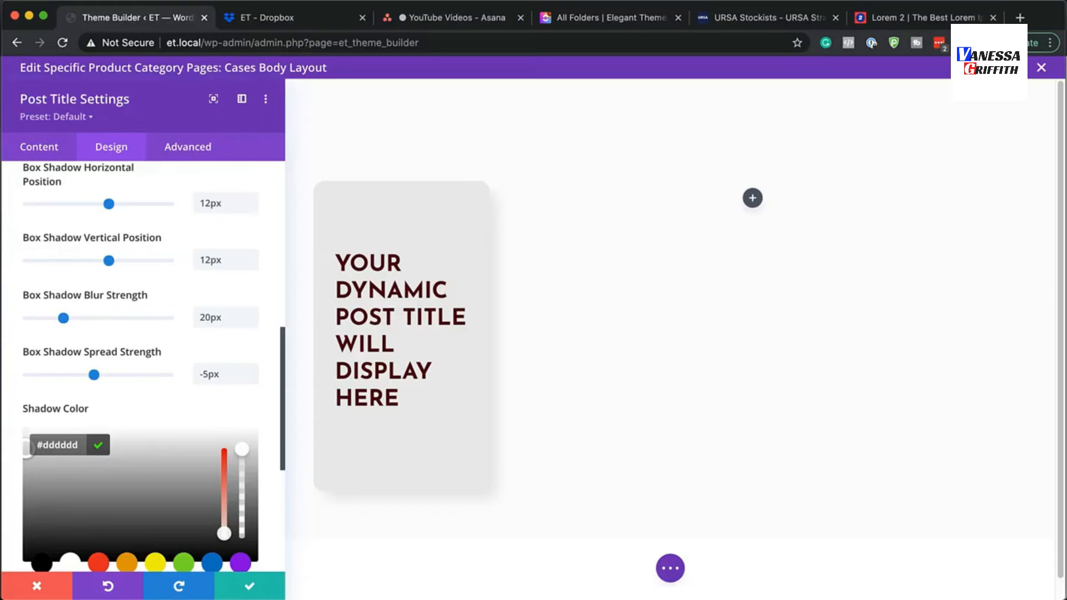
{"action": "key", "text": "super+Tab"}
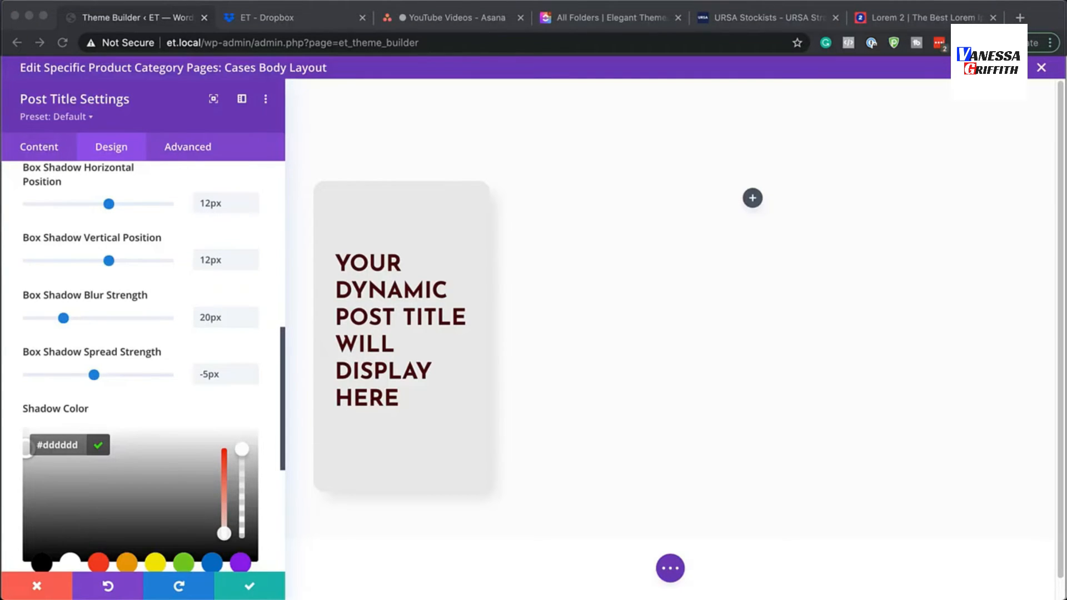
{"action": "key", "text": "super+Tab"}
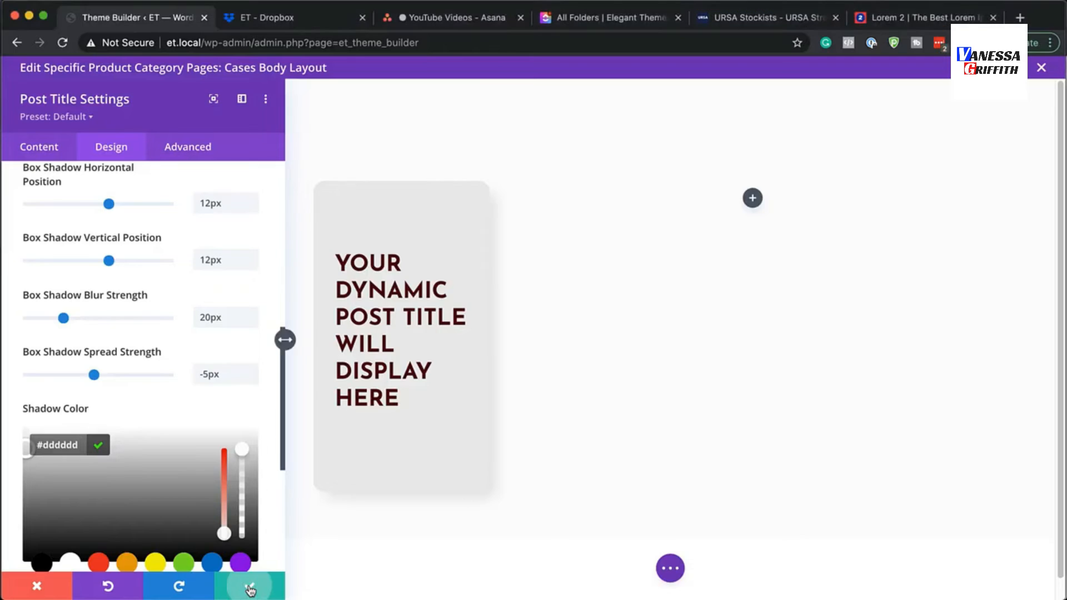
{"action": "left_click", "coordinate": [249, 589]}
Insert a Text module below the post title and replace its body with the shortcode [searchandfilter id="tags"].
{"action": "left_click", "coordinate": [172, 422]}
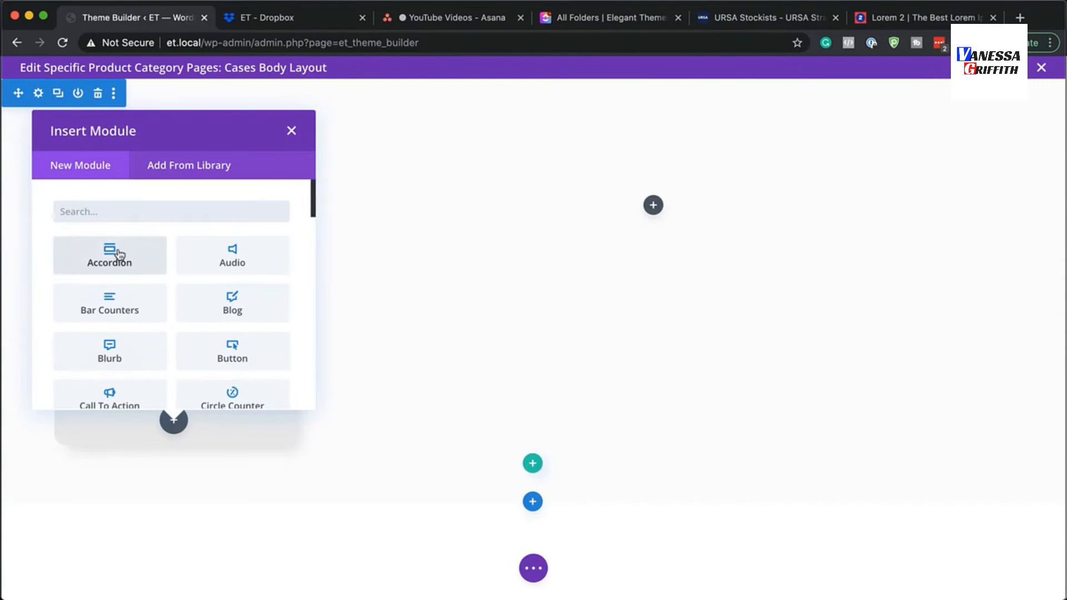
{"action": "type", "text": "tex"}
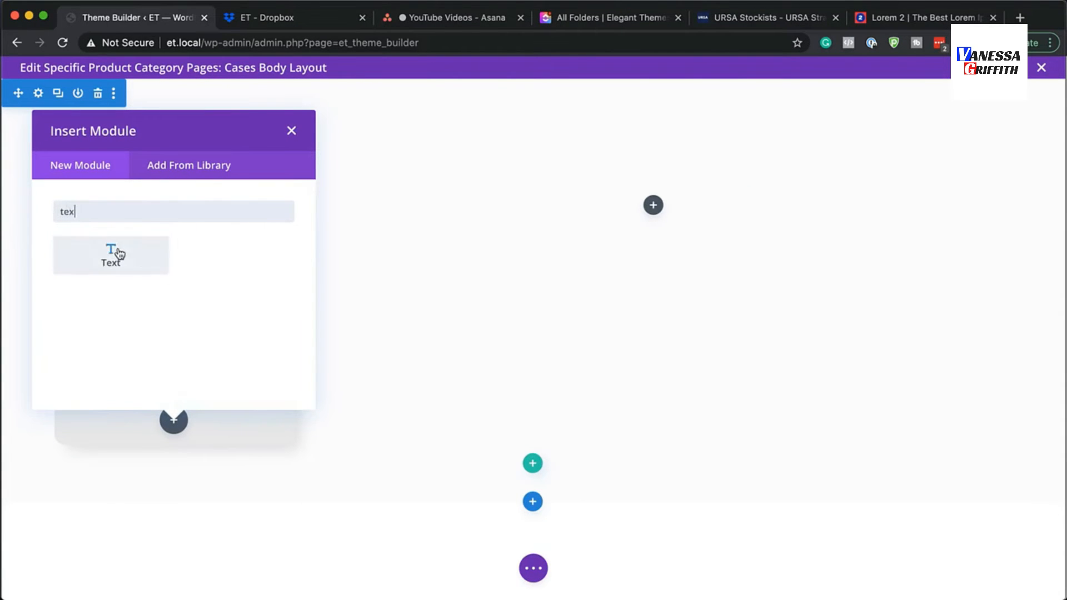
{"action": "left_click", "coordinate": [148, 263]}
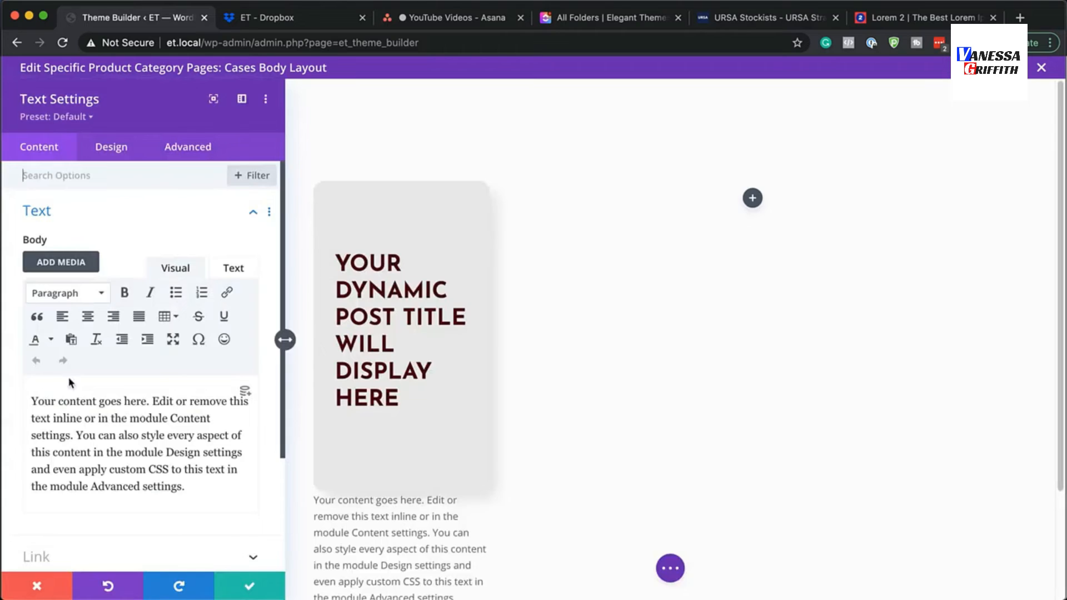
{"action": "left_click_drag", "start_coordinate": [186, 487], "coordinate": [32, 402]}
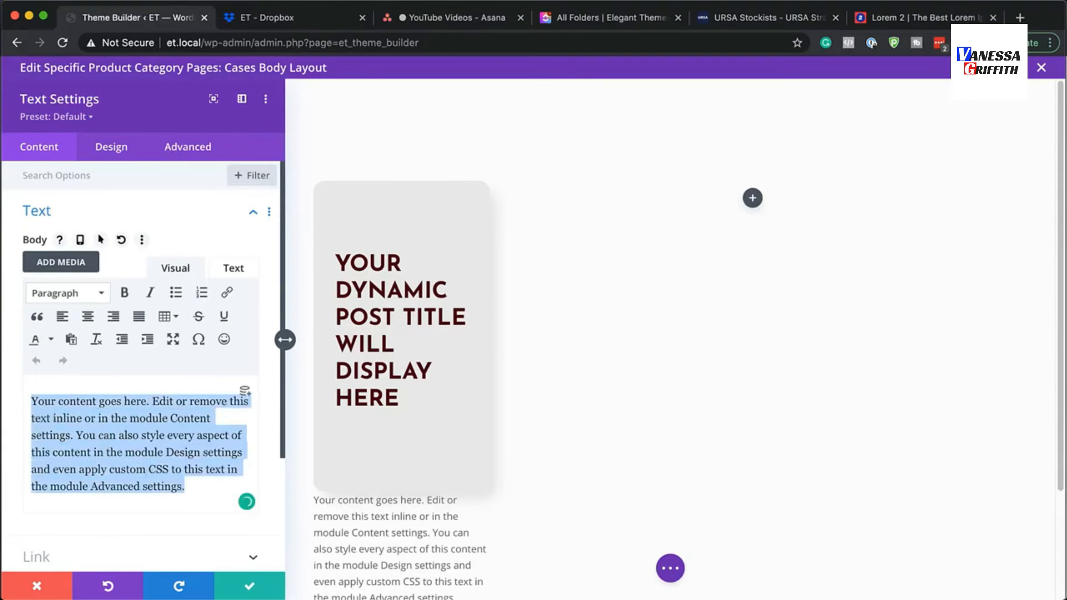
{"action": "type", "text": "[searchandfilter id=\"tags\"]"}
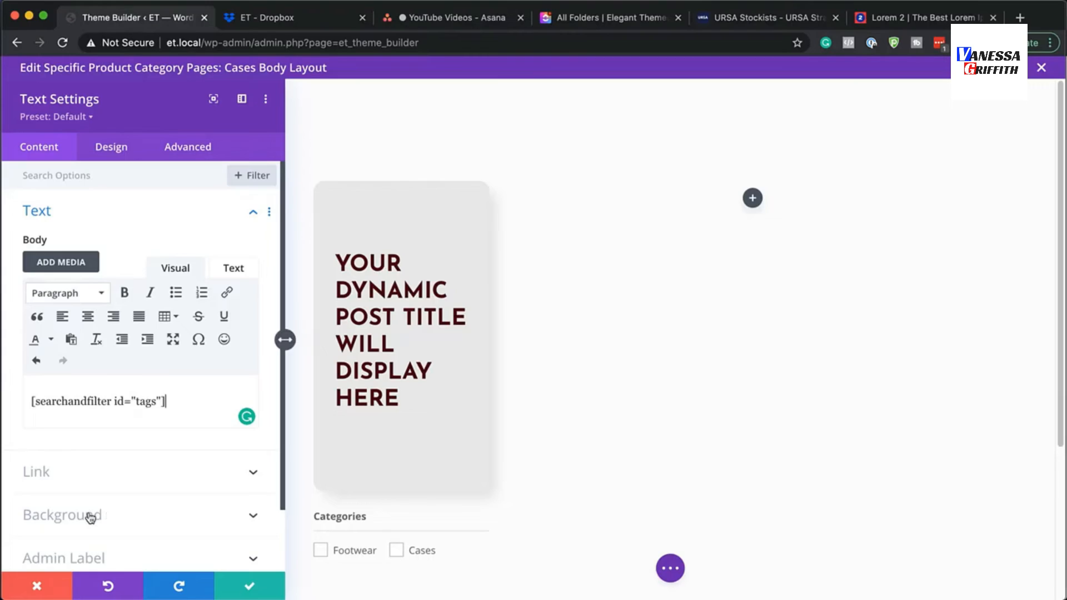
Set the Text module's background color to #e8e8e8.
{"action": "left_click", "coordinate": [88, 515]}
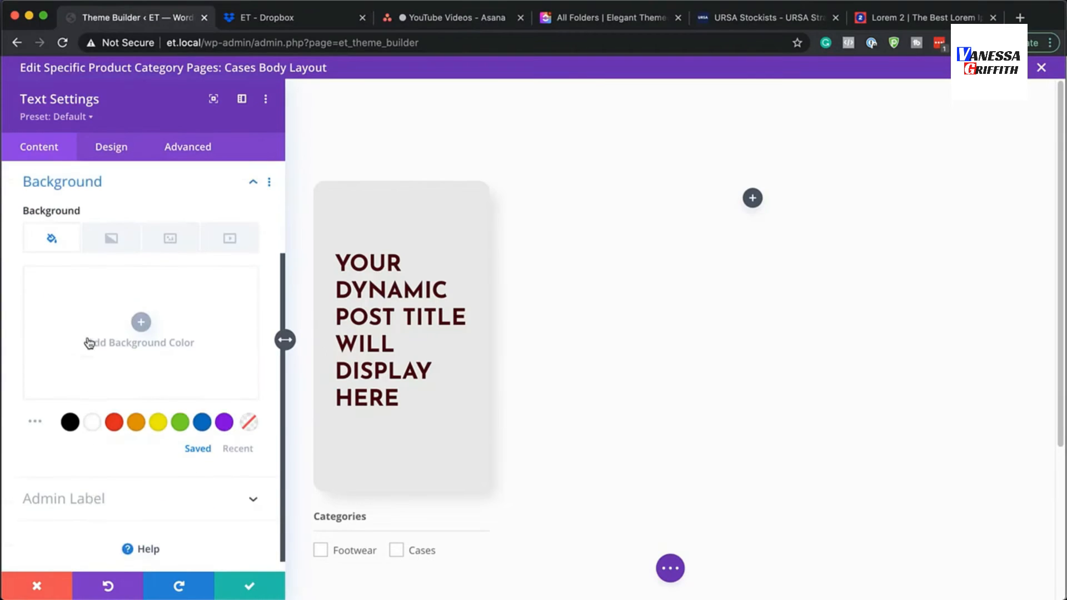
{"action": "left_click", "coordinate": [142, 322]}
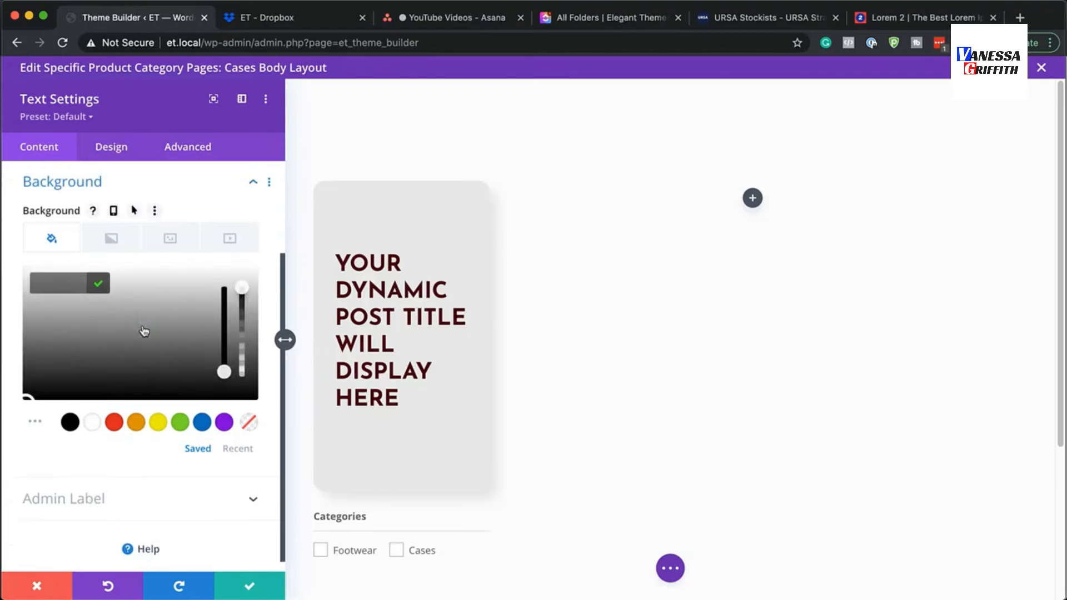
{"action": "left_click", "coordinate": [71, 283]}
{"action": "type", "text": "#e8e8e8"}
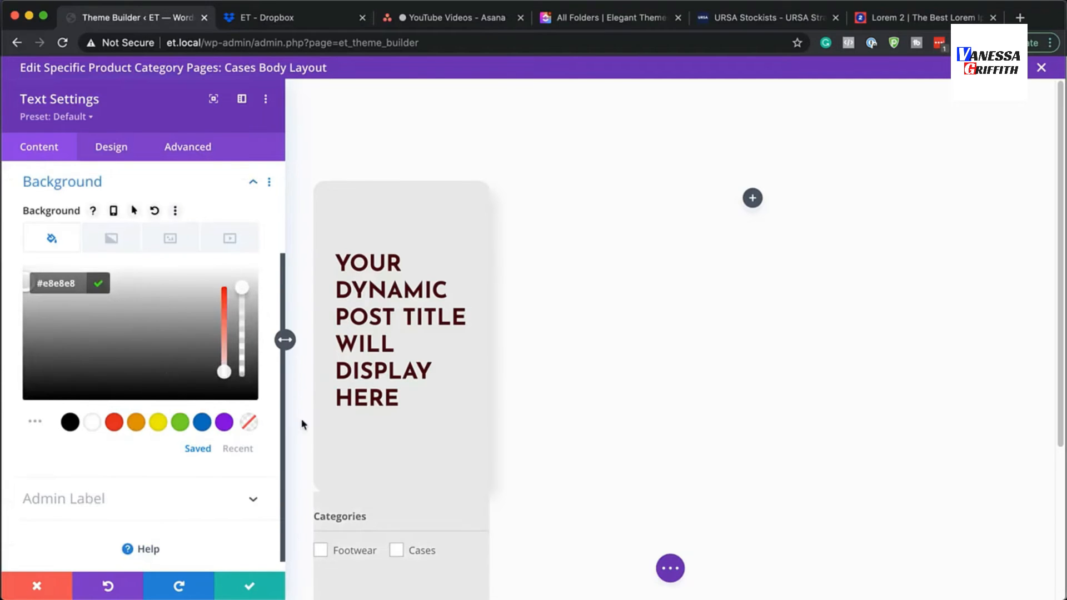
{"action": "scroll", "coordinate": [302, 424], "scroll_direction": "down", "scroll_amount": 4}
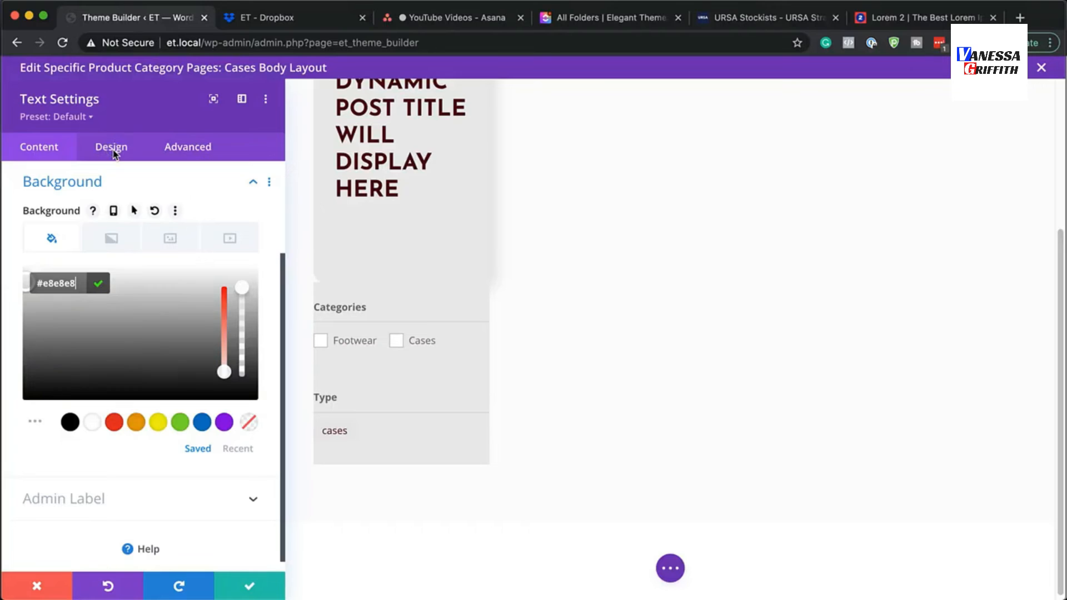
Set the Text module's font to Josefin Sans and its text color to #44000d.
{"action": "left_click", "coordinate": [113, 152]}
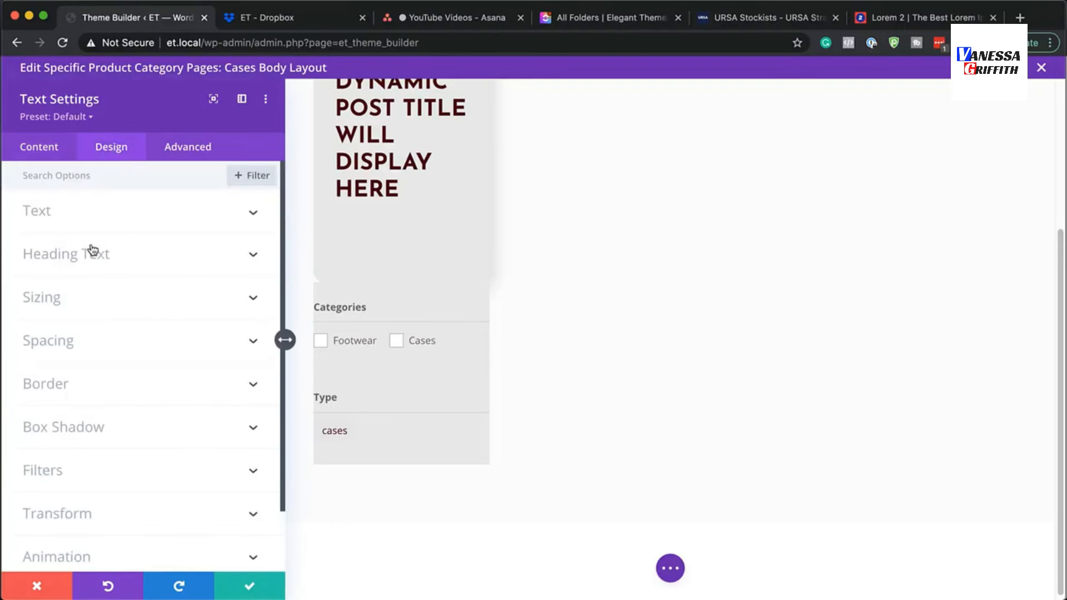
{"action": "left_click", "coordinate": [65, 216]}
{"action": "left_click", "coordinate": [78, 305]}
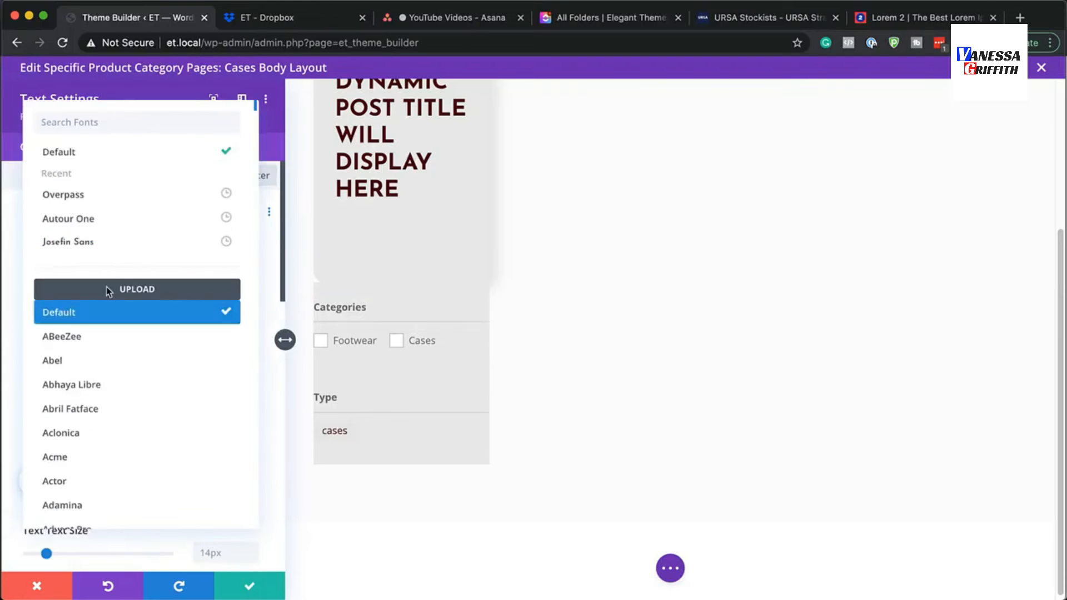
{"action": "left_click", "coordinate": [67, 241]}
{"action": "left_click", "coordinate": [37, 479]}
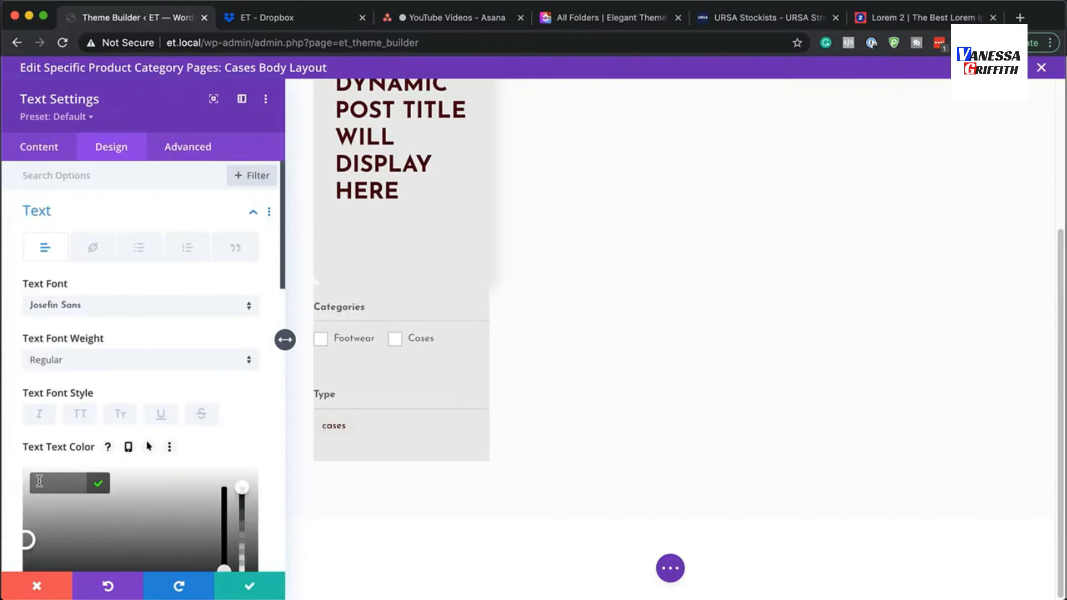
{"action": "type", "text": "#44000d"}
Set the Text module's text size to 20px and its letter spacing to 1px.
{"action": "scroll", "coordinate": [174, 430], "scroll_direction": "down", "scroll_amount": 5}
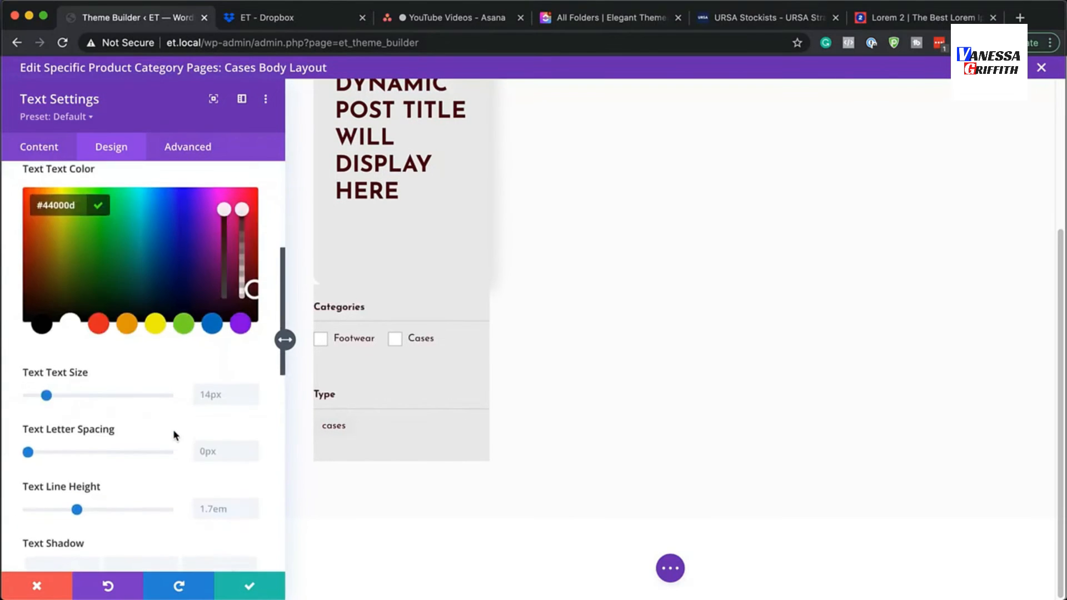
{"action": "left_click", "coordinate": [253, 387]}
{"action": "left_click", "coordinate": [253, 387]}
{"action": "left_click", "coordinate": [253, 389]}
{"action": "left_click", "coordinate": [174, 364]}
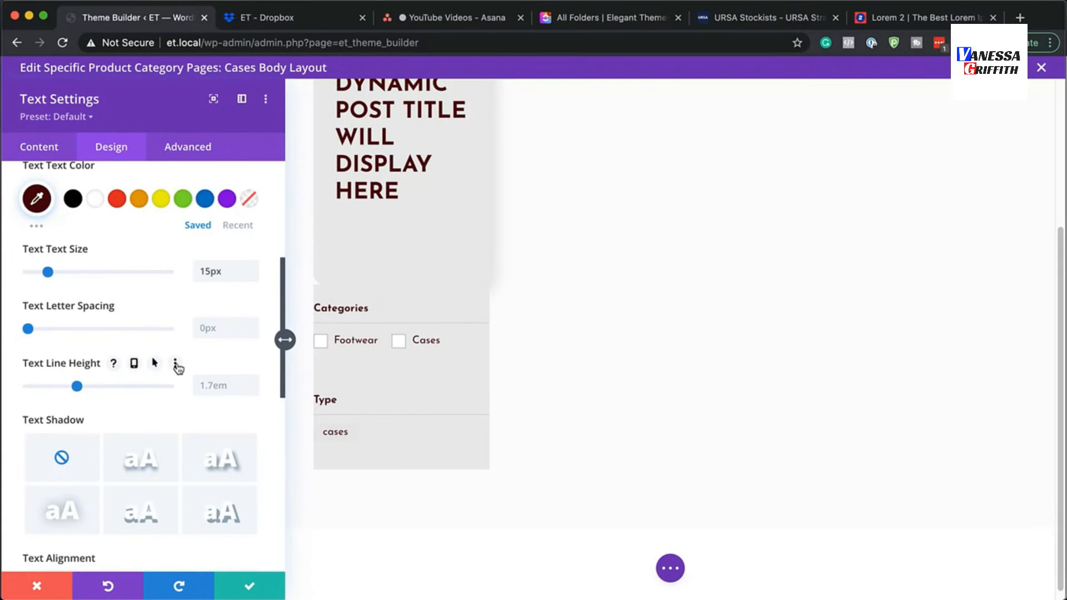
{"action": "left_click", "coordinate": [252, 267]}
{"action": "left_click", "coordinate": [252, 267]}
{"action": "left_click", "coordinate": [252, 267]}
{"action": "left_click", "coordinate": [252, 268]}
{"action": "left_click", "coordinate": [253, 268]}
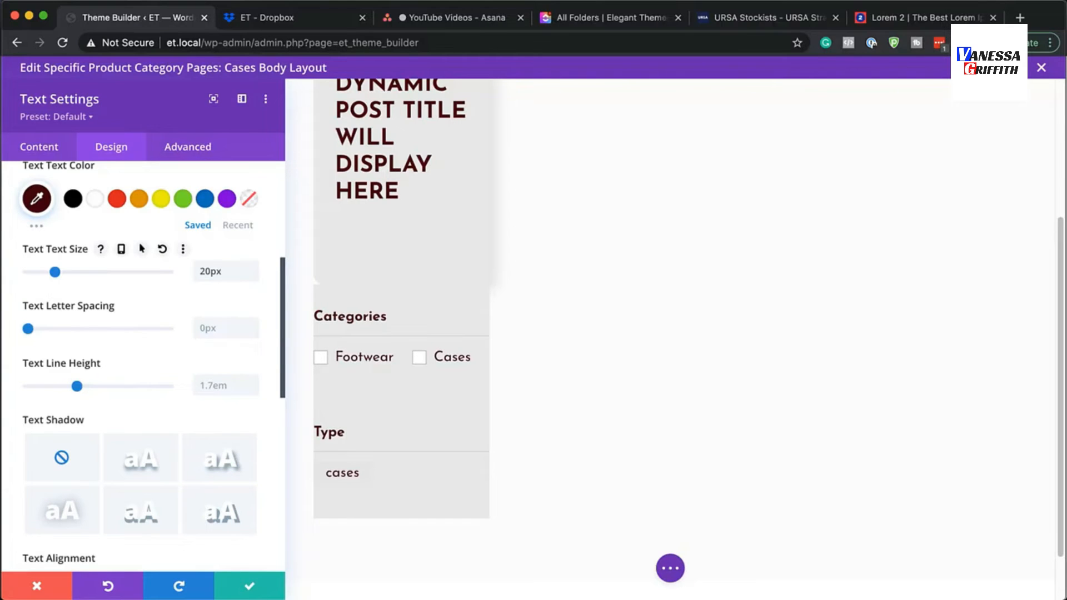
{"action": "left_click", "coordinate": [252, 324]}
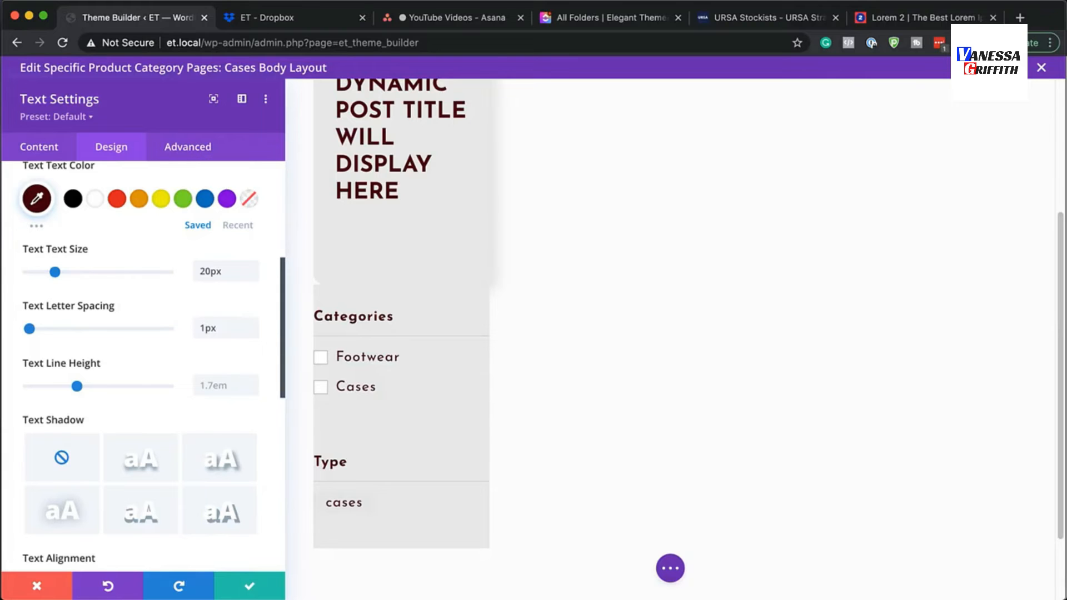
Give the filter Text module a top margin of 50px.
{"action": "scroll", "coordinate": [247, 433], "scroll_direction": "up", "scroll_amount": 3}
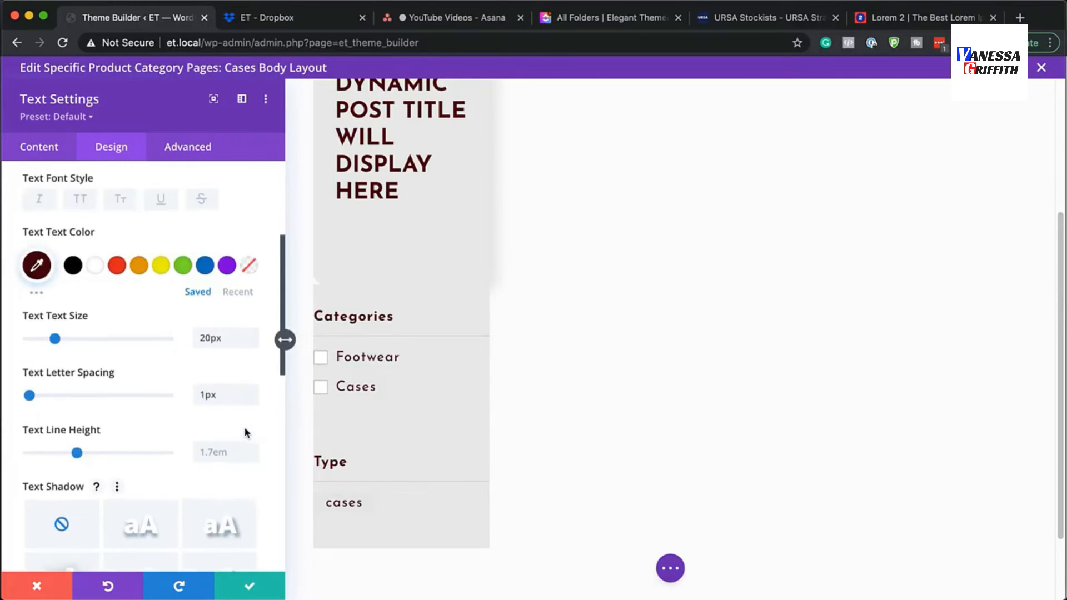
{"action": "scroll", "coordinate": [246, 432], "scroll_direction": "up", "scroll_amount": 2}
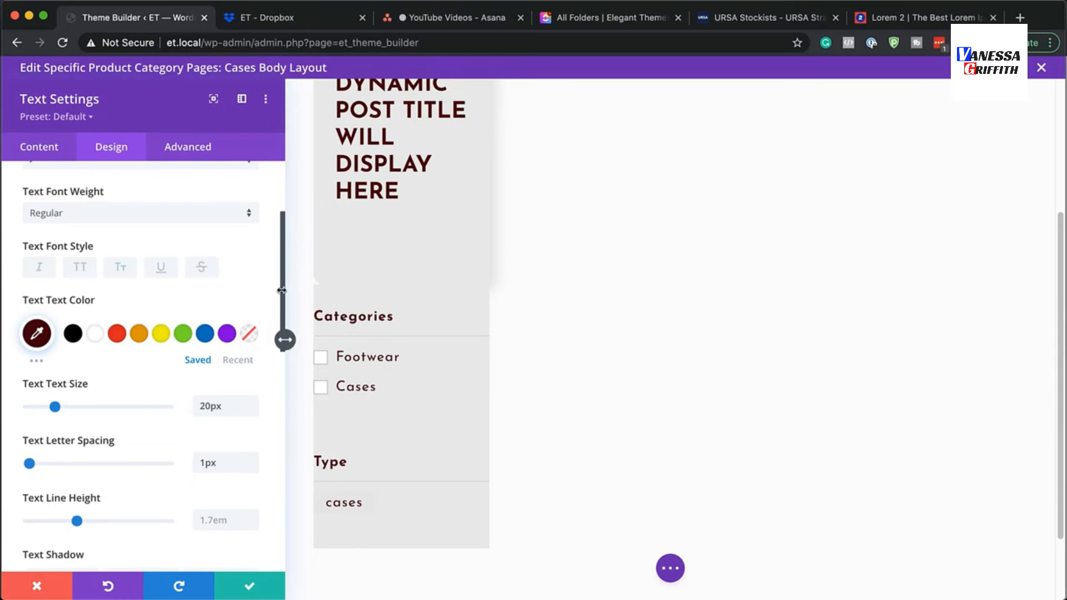
{"action": "left_click_drag", "start_coordinate": [282, 290], "coordinate": [284, 209]}
{"action": "left_click", "coordinate": [255, 216]}
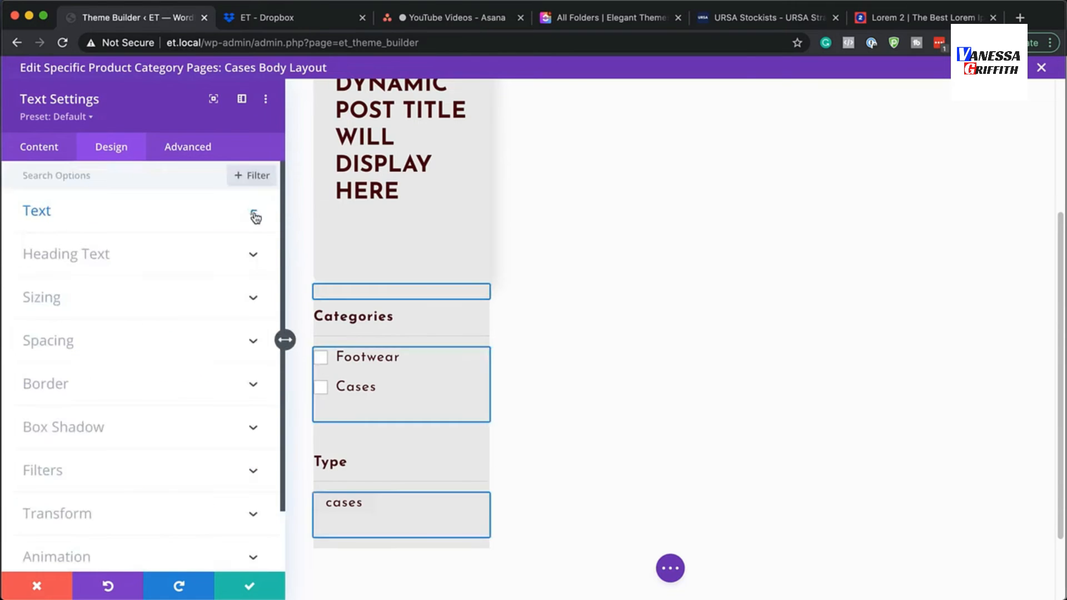
{"action": "left_click", "coordinate": [62, 348]}
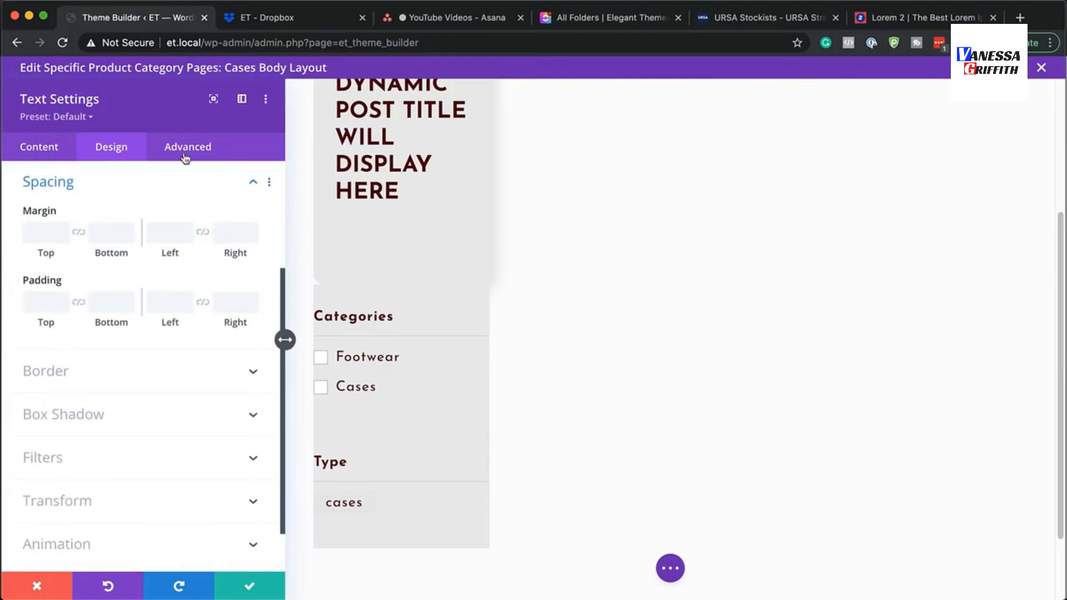
{"action": "left_click", "coordinate": [42, 230]}
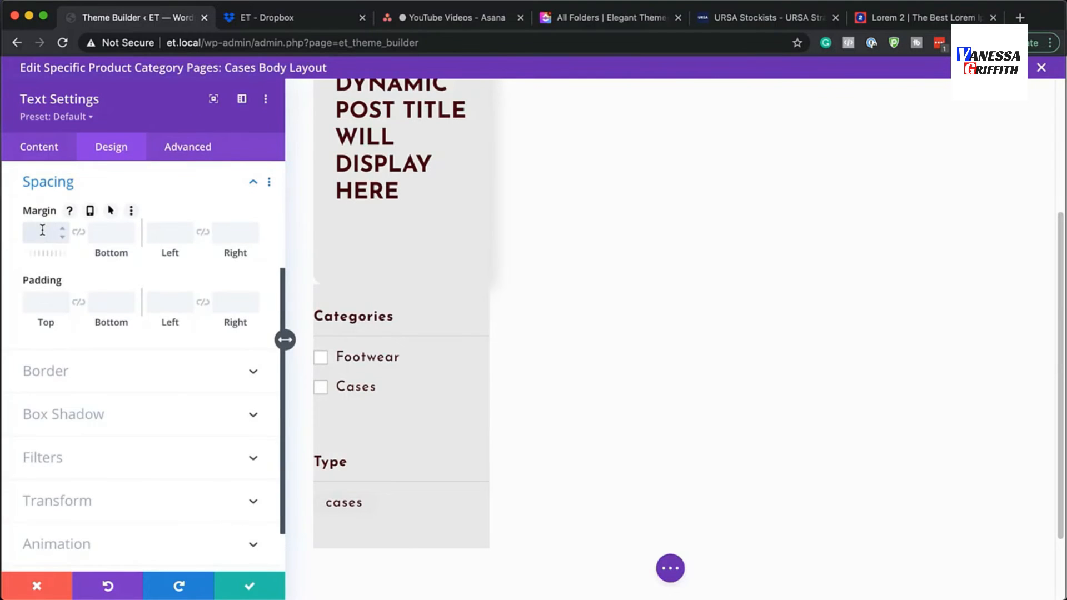
{"action": "type", "text": "50"}
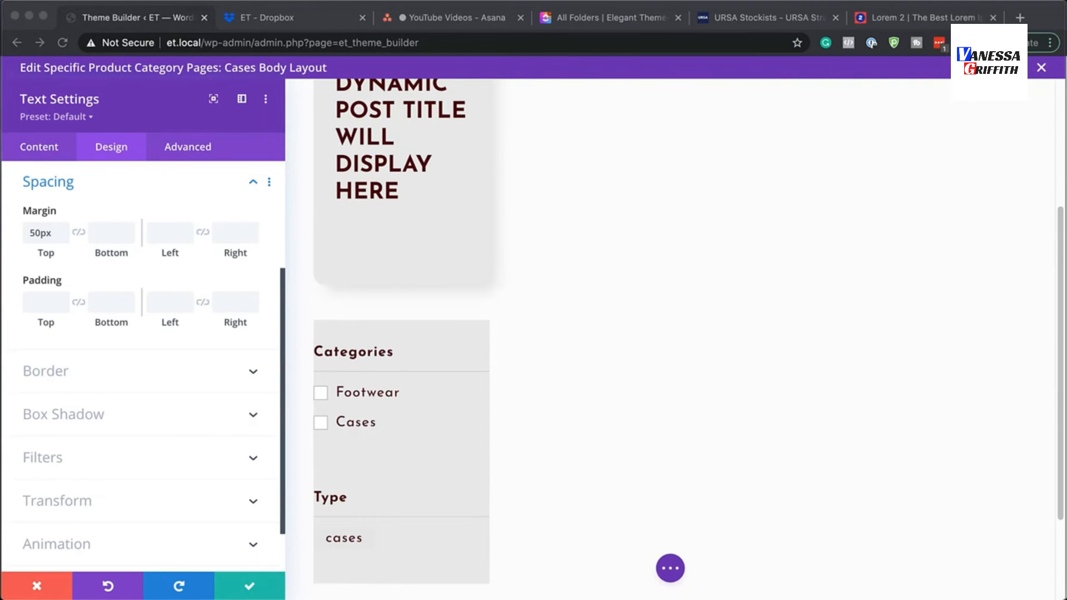
Set the Text module's padding to 40px at top and bottom and 30px at left and right, linking each pair.
{"action": "left_click", "coordinate": [36, 300]}
{"action": "type", "text": "40"}
{"action": "left_click", "coordinate": [78, 301]}
{"action": "left_click", "coordinate": [168, 305]}
{"action": "type", "text": "30px"}
{"action": "left_click", "coordinate": [203, 303]}
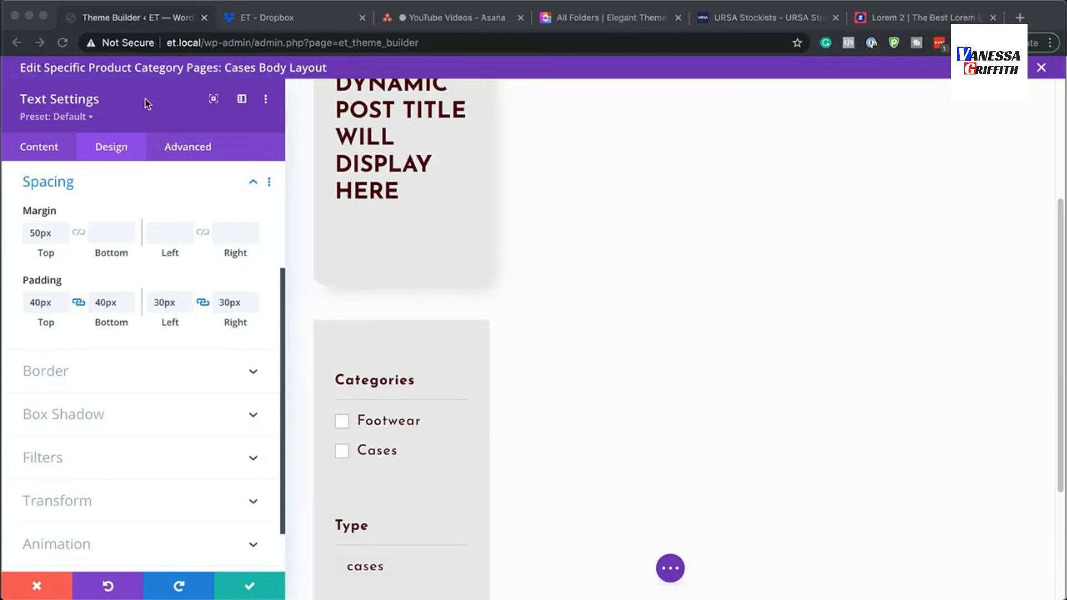
Round all four corners of the Text module to 15px.
{"action": "left_click", "coordinate": [52, 372]}
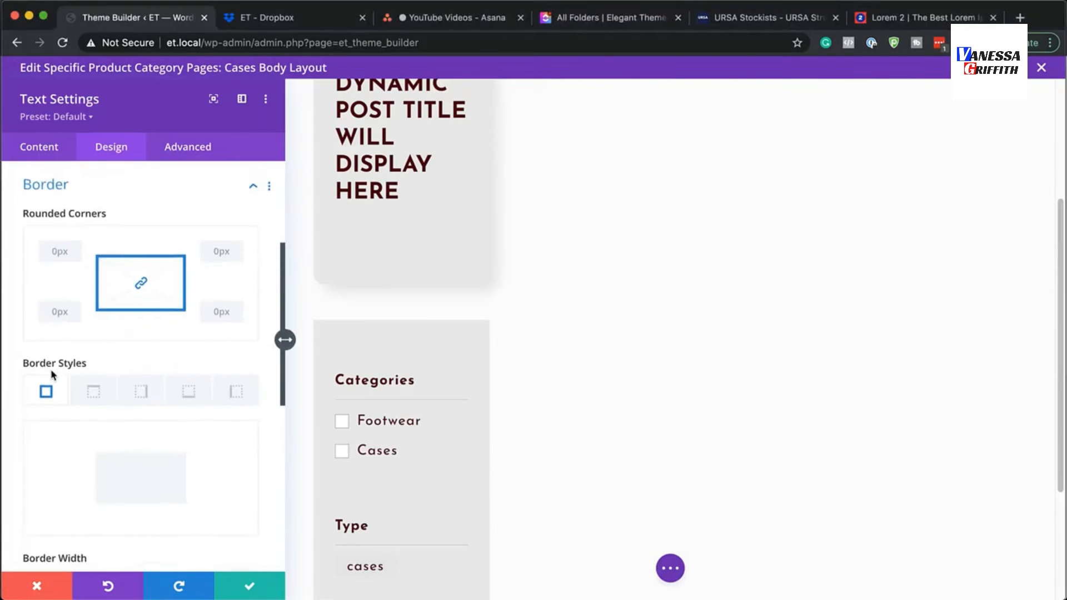
{"action": "left_click", "coordinate": [57, 249]}
{"action": "type", "text": "15"}
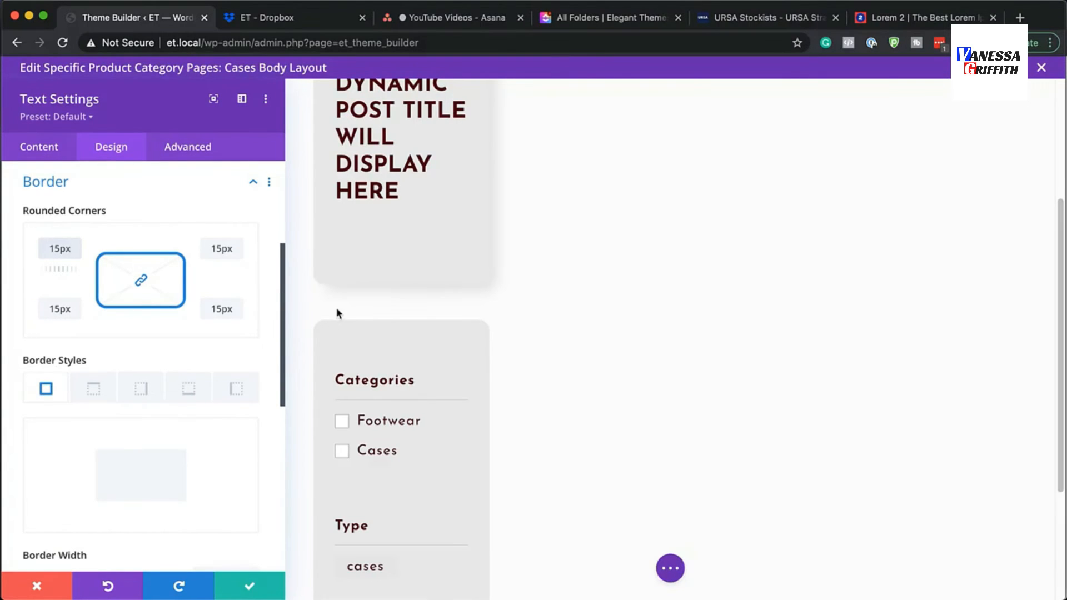
Apply the soft lower-right box shadow preset to the Text module with horizontal and vertical positions of 12px.
{"action": "scroll", "coordinate": [195, 424], "scroll_direction": "down", "scroll_amount": 1}
{"action": "scroll", "coordinate": [196, 424], "scroll_direction": "down", "scroll_amount": 10}
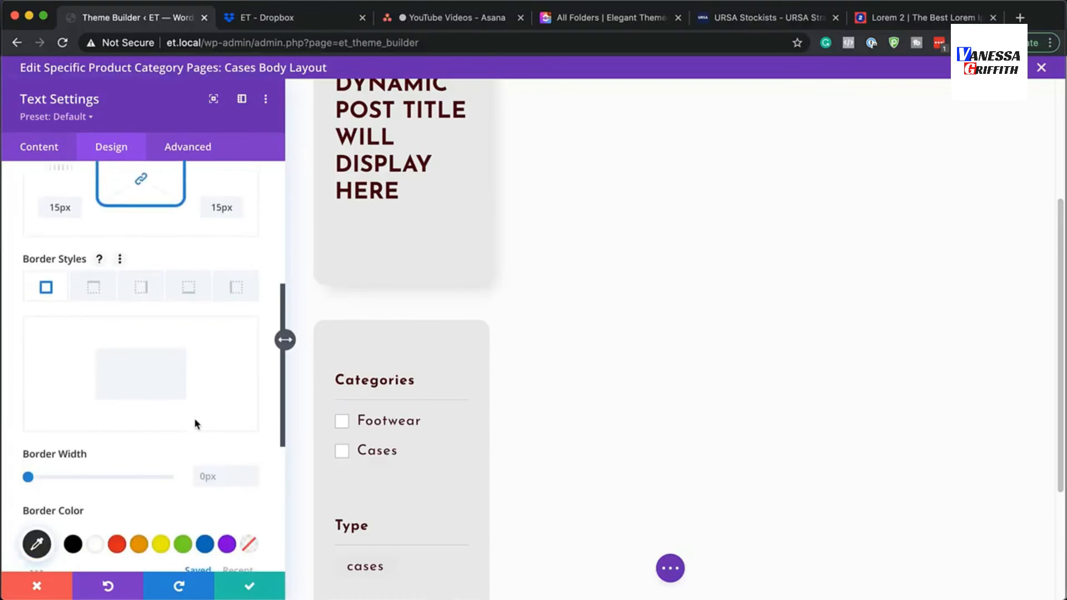
{"action": "left_click", "coordinate": [80, 362]}
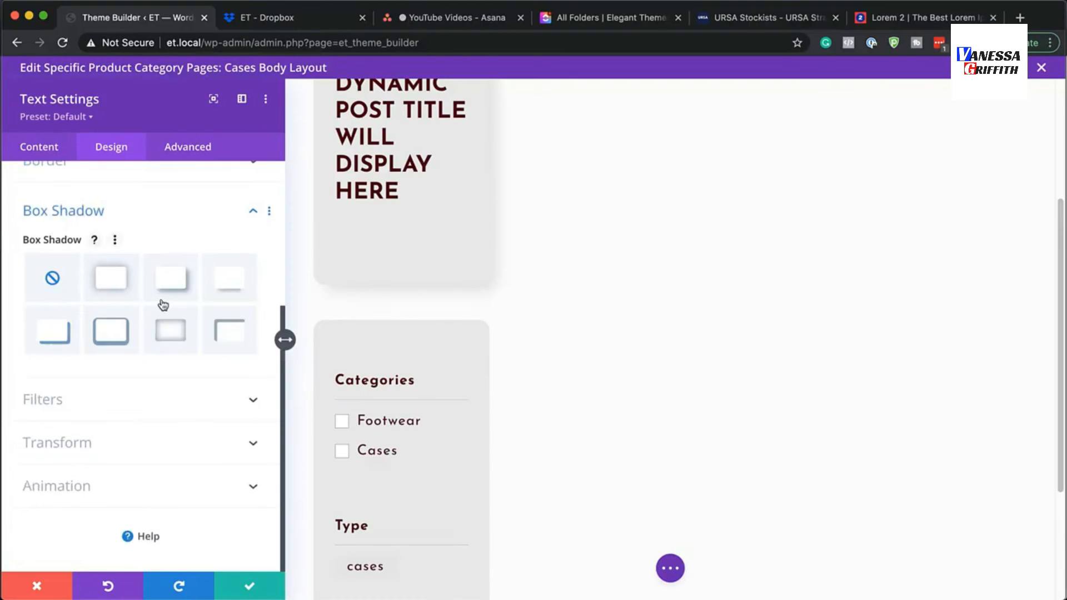
{"action": "left_click", "coordinate": [176, 281]}
{"action": "double_click", "coordinate": [215, 414]}
{"action": "type", "text": "12"}
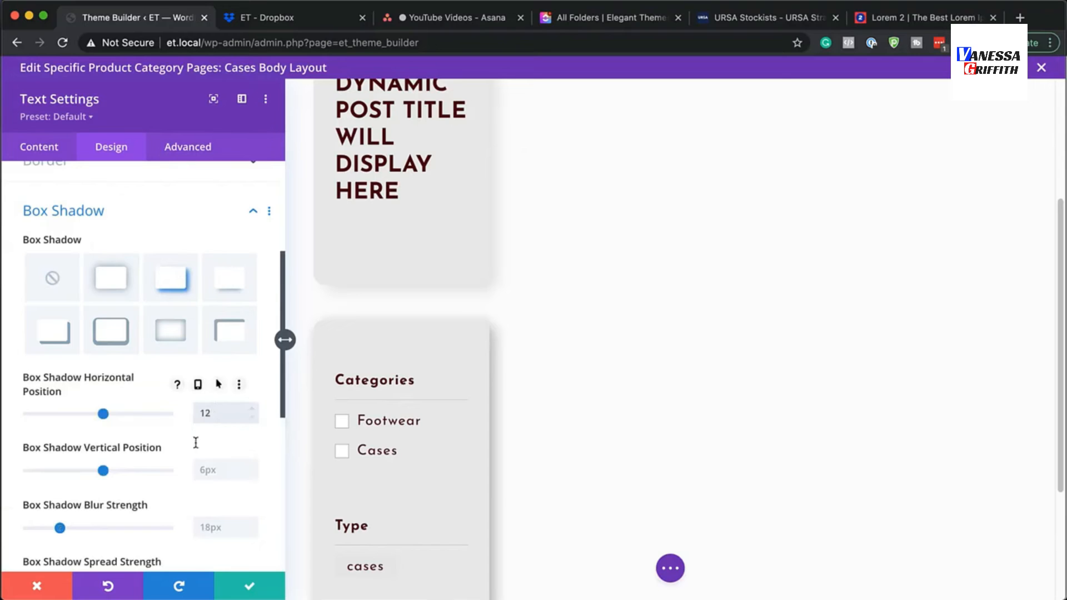
{"action": "double_click", "coordinate": [210, 470]}
{"action": "type", "text": "12"}
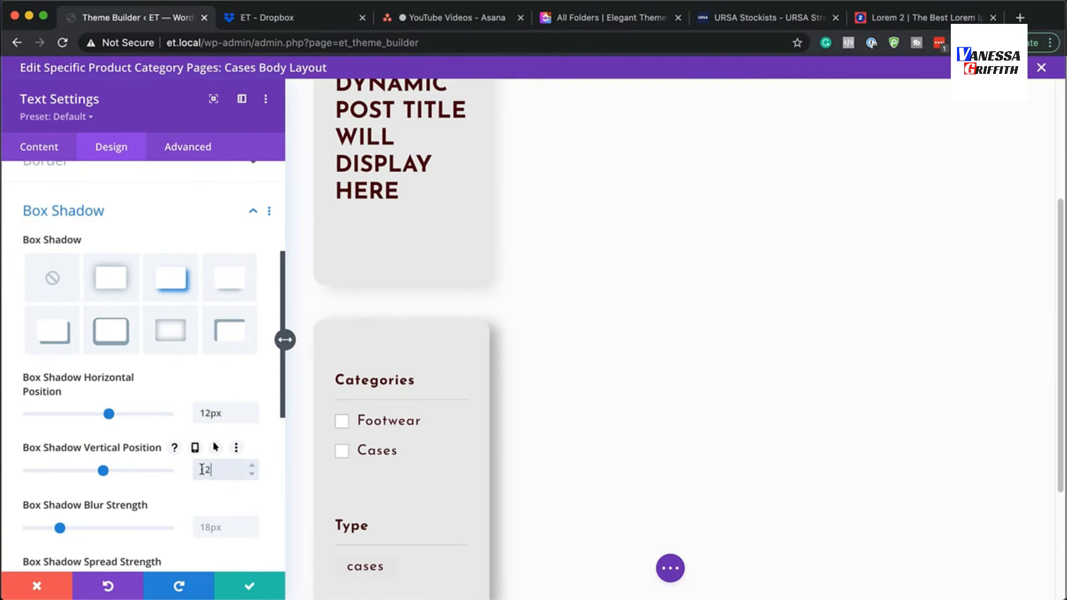
Set the box shadow's blur strength to 20px and its spread strength to -5px.
{"action": "scroll", "coordinate": [192, 473], "scroll_direction": "down", "scroll_amount": 3}
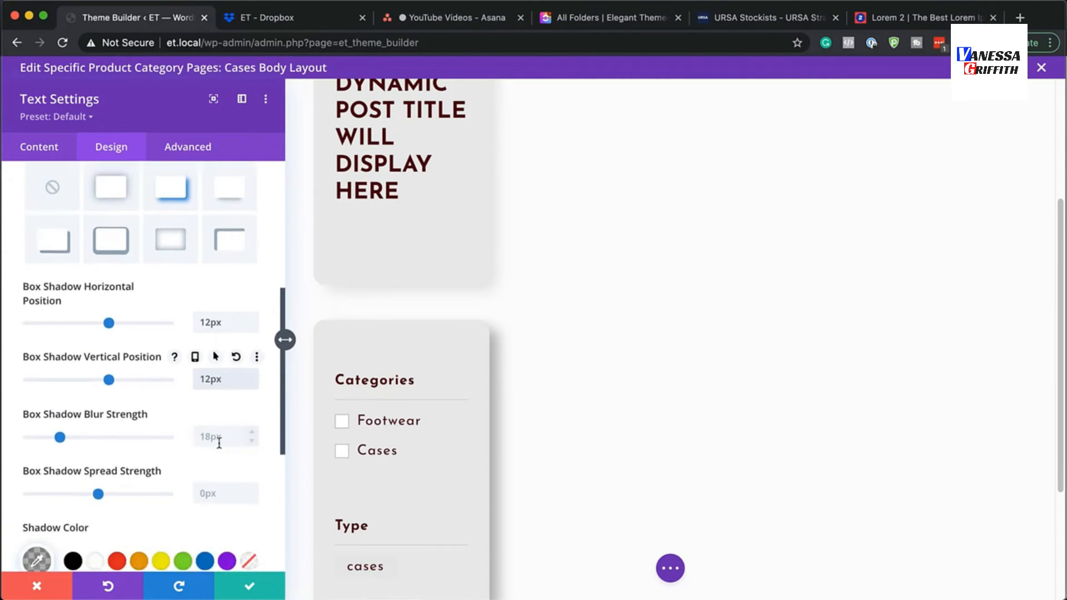
{"action": "double_click", "coordinate": [216, 439]}
{"action": "type", "text": "20"}
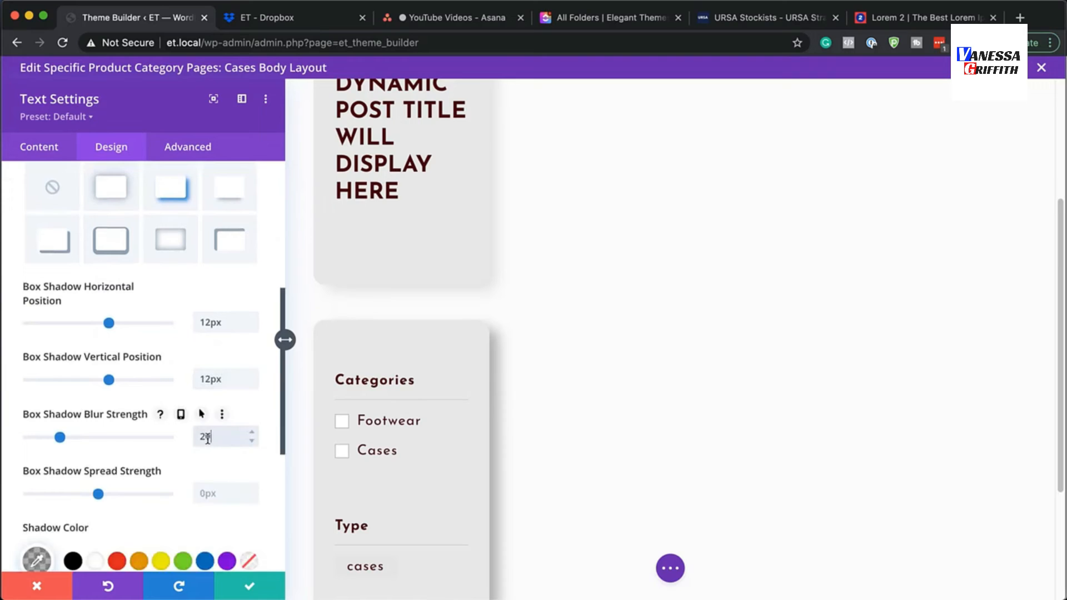
{"action": "left_click", "coordinate": [222, 495]}
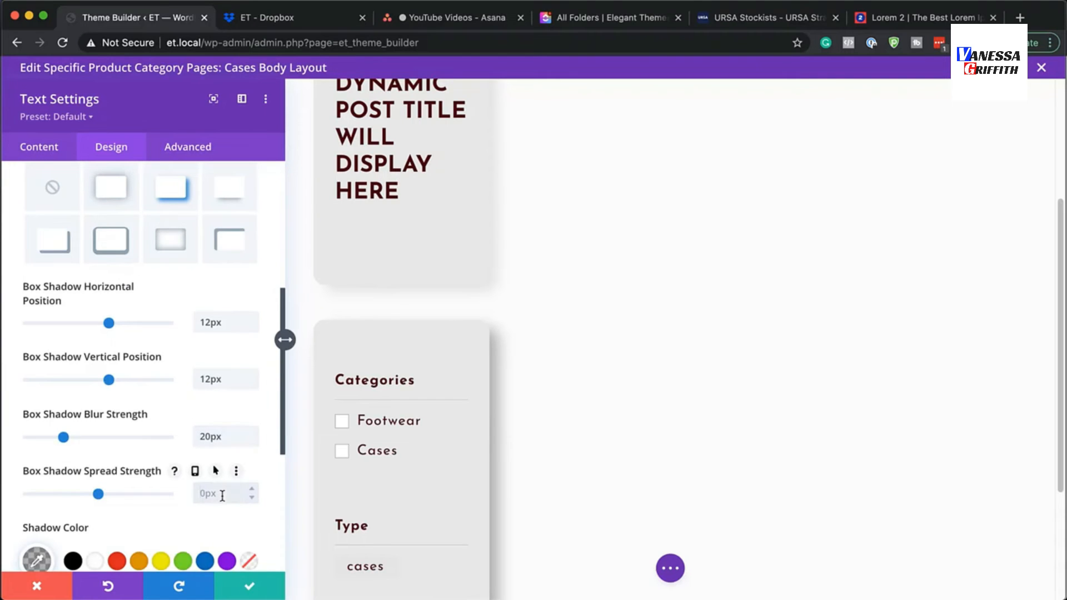
{"action": "type", "text": "-5"}
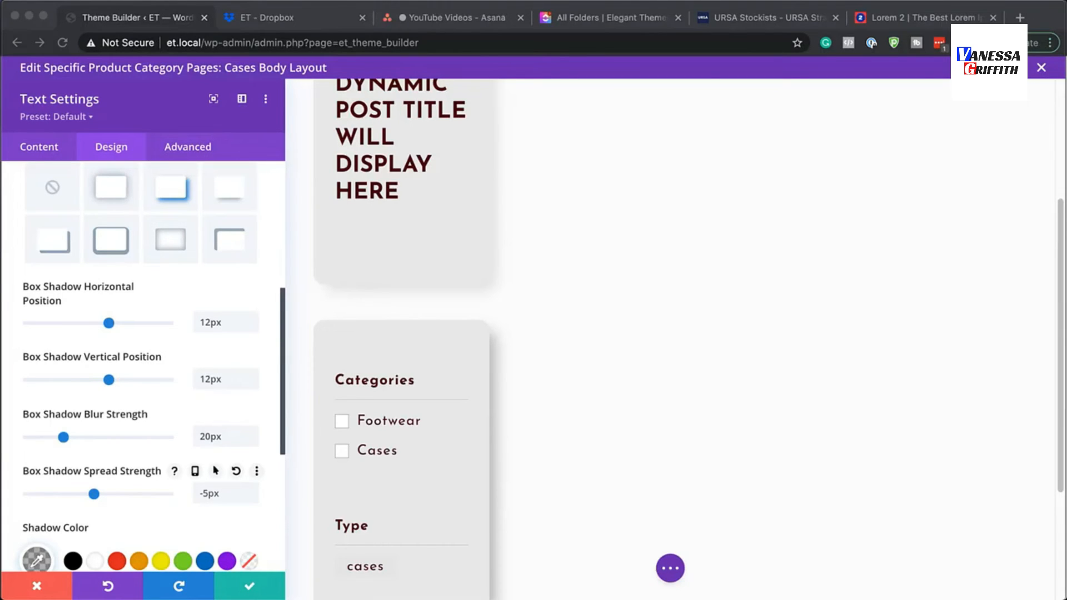
Set the box shadow color to fully opaque #dddddd and save the Text module.
{"action": "scroll", "coordinate": [192, 455], "scroll_direction": "down", "scroll_amount": 5}
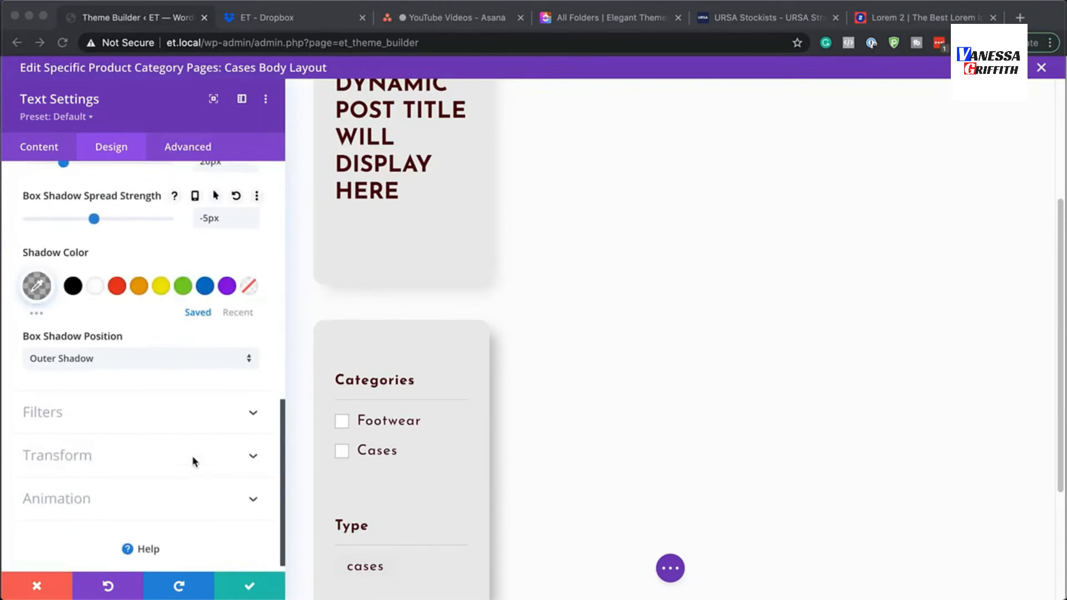
{"action": "left_click", "coordinate": [37, 273]}
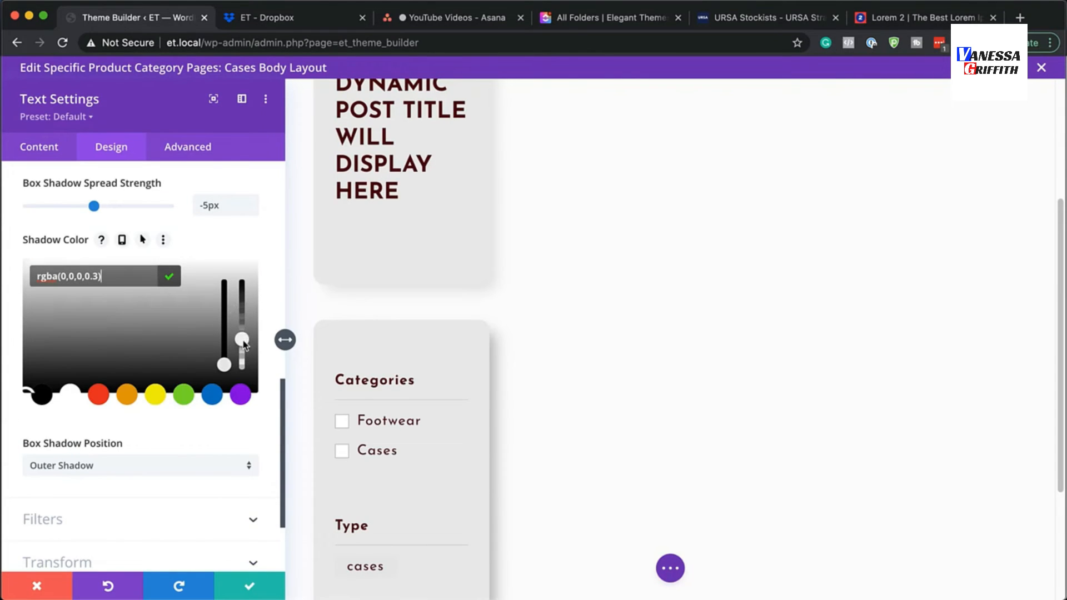
{"action": "left_click_drag", "start_coordinate": [245, 340], "coordinate": [243, 279]}
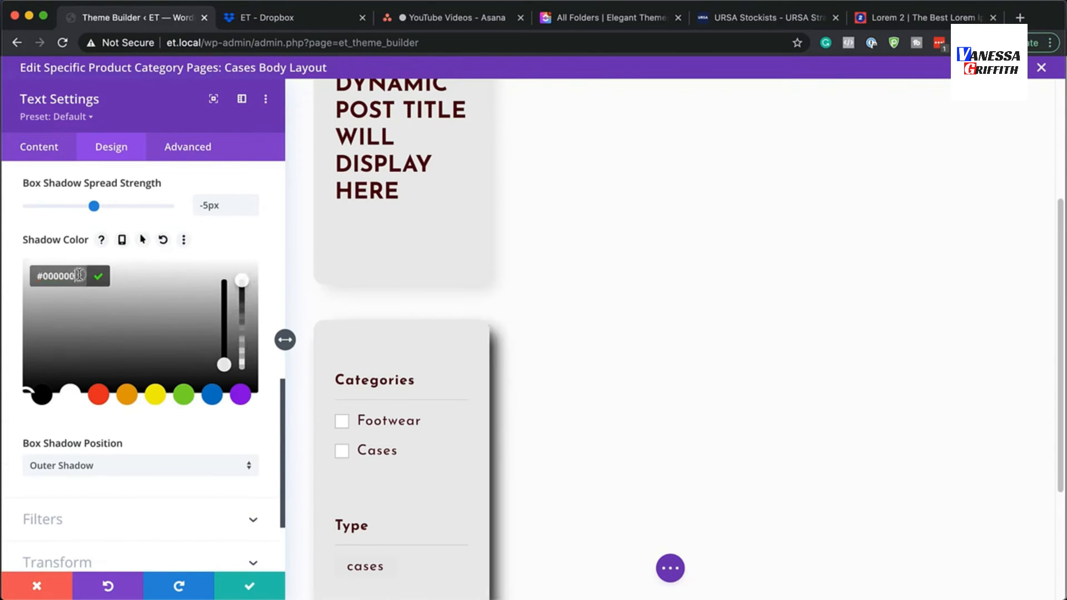
{"action": "type", "text": "dddddd"}
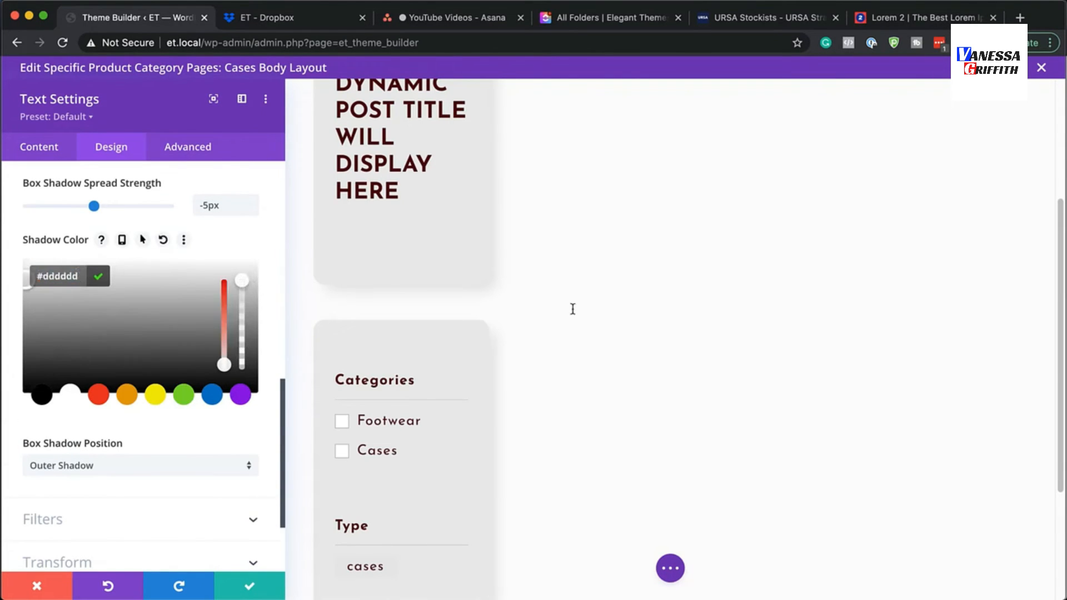
{"action": "scroll", "coordinate": [539, 397], "scroll_direction": "up", "scroll_amount": 1}
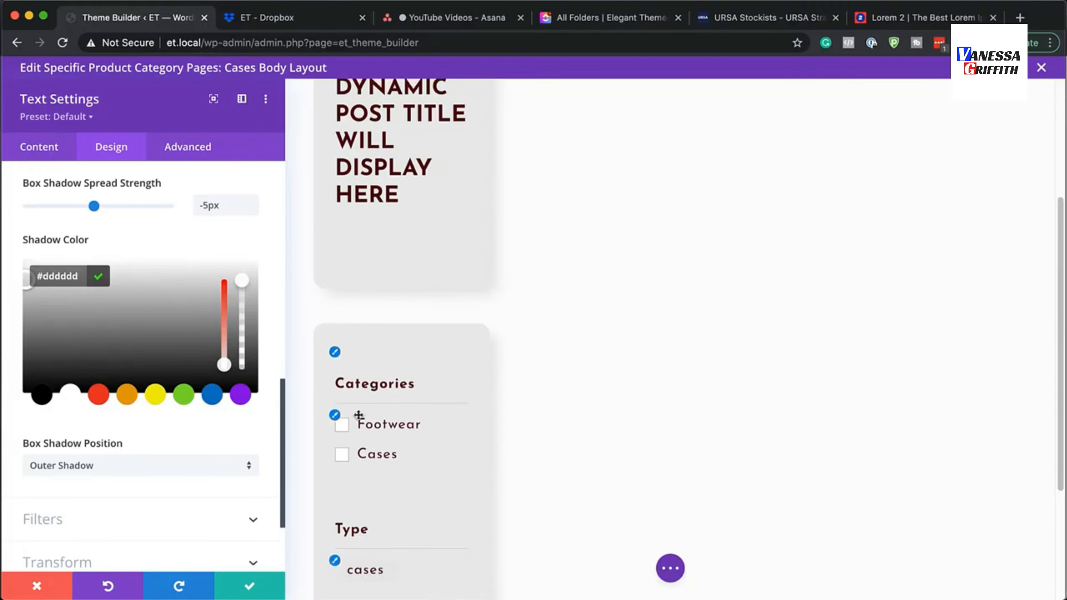
{"action": "scroll", "coordinate": [515, 471], "scroll_direction": "down", "scroll_amount": 2}
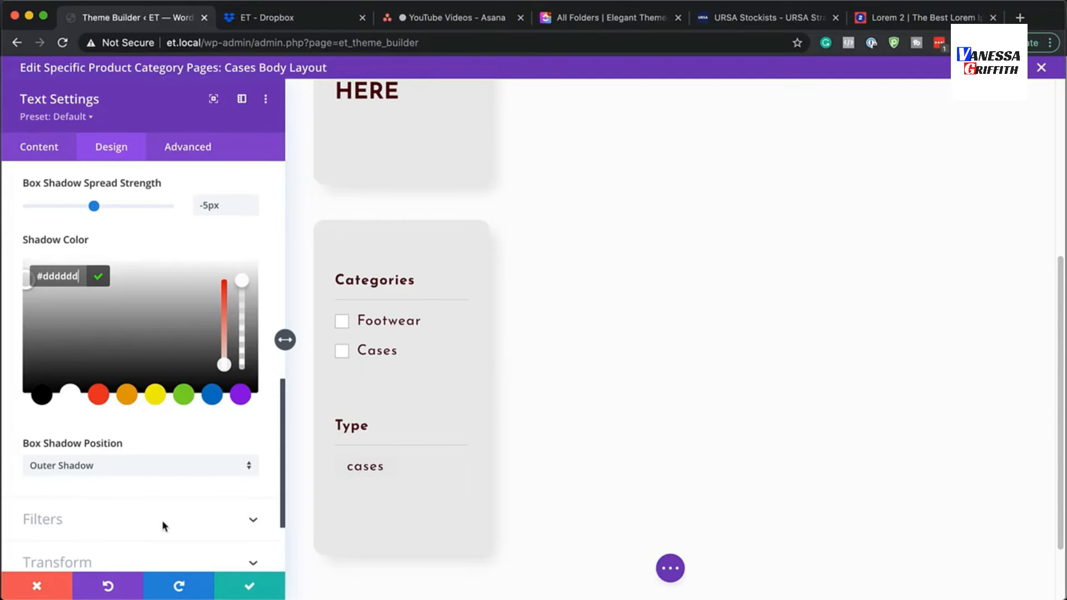
{"action": "left_click", "coordinate": [252, 587]}
{"action": "left_click", "coordinate": [252, 587]}
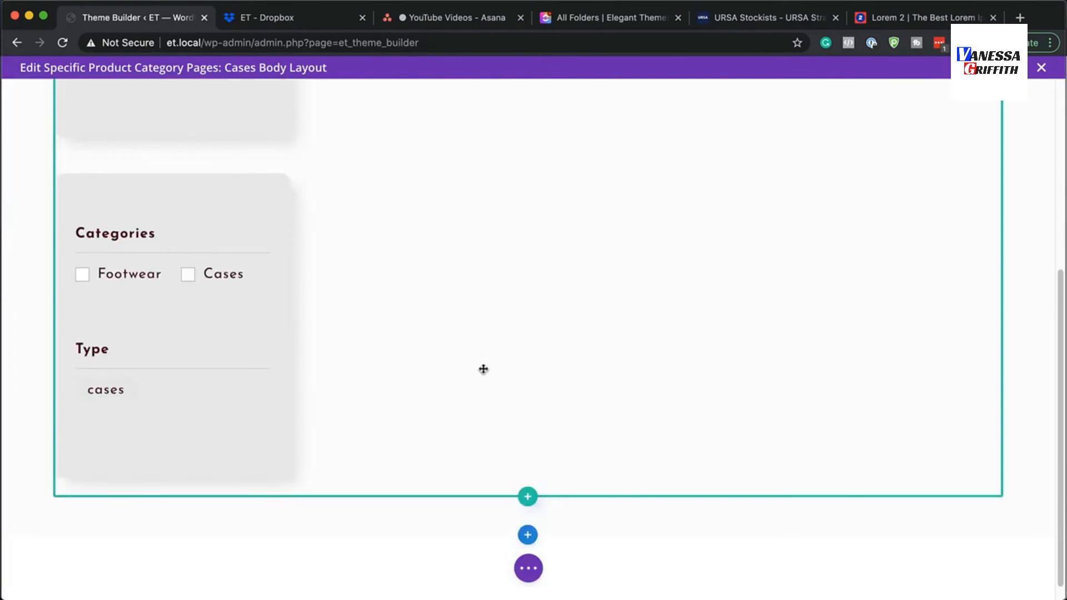
Insert a Shop module into the empty wide column beside the post title.
{"action": "scroll", "coordinate": [1004, 427], "scroll_direction": "up", "scroll_amount": 5}
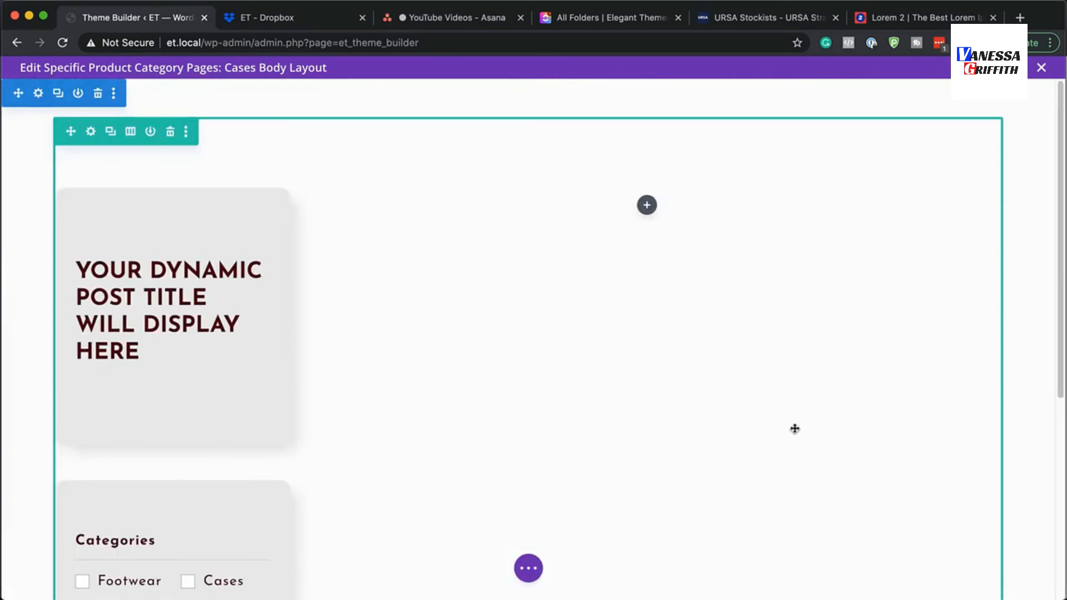
{"action": "left_click", "coordinate": [648, 208]}
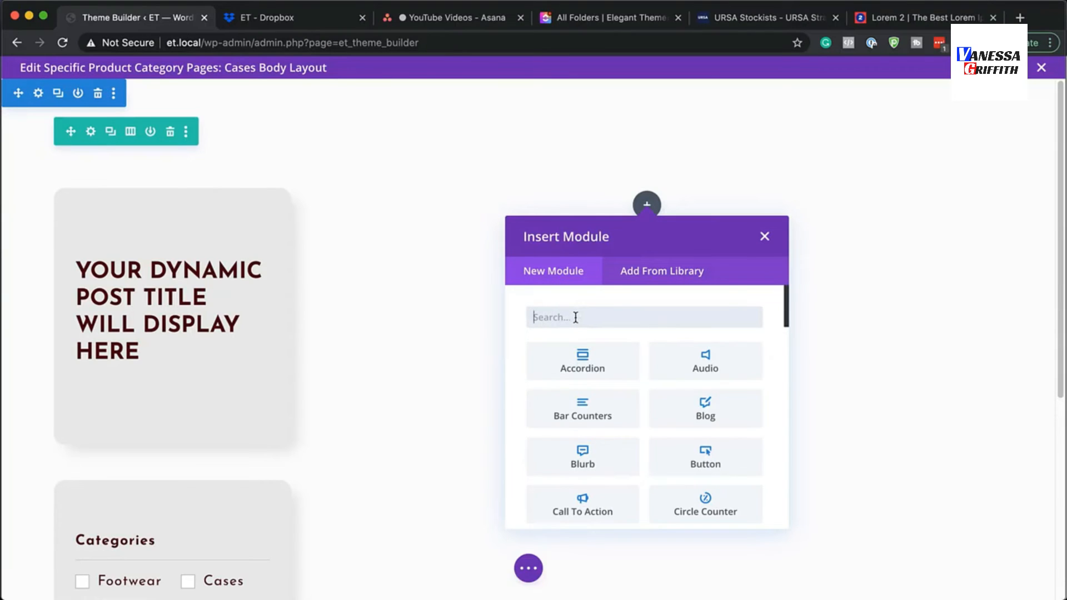
{"action": "type", "text": "shop"}
{"action": "left_click", "coordinate": [587, 359]}
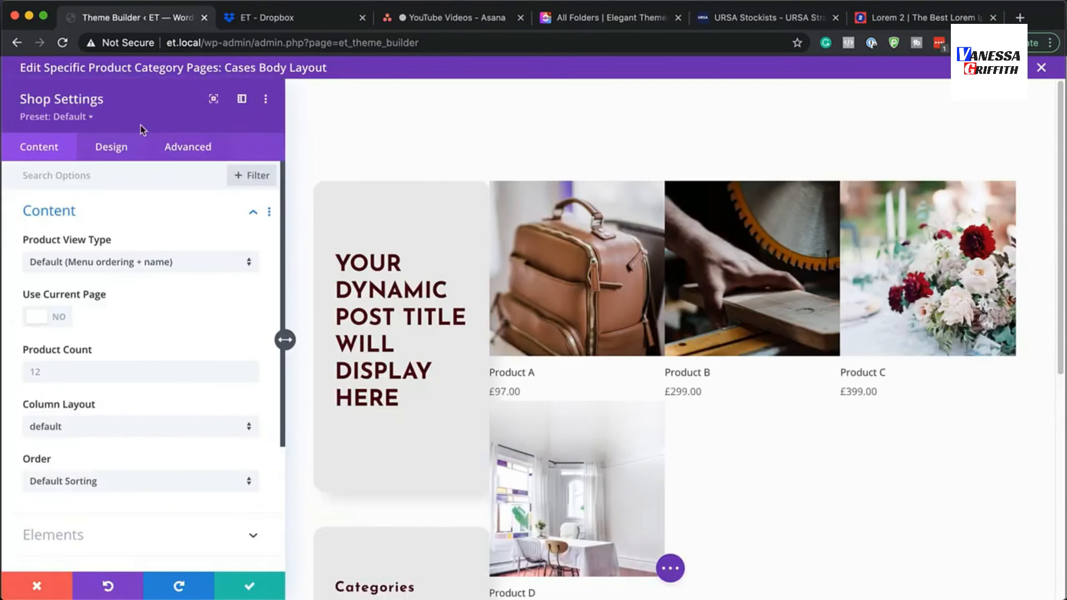
Set the Shop module's product view type to Product Category and its column layout to 3 Columns.
{"action": "left_click", "coordinate": [166, 262]}
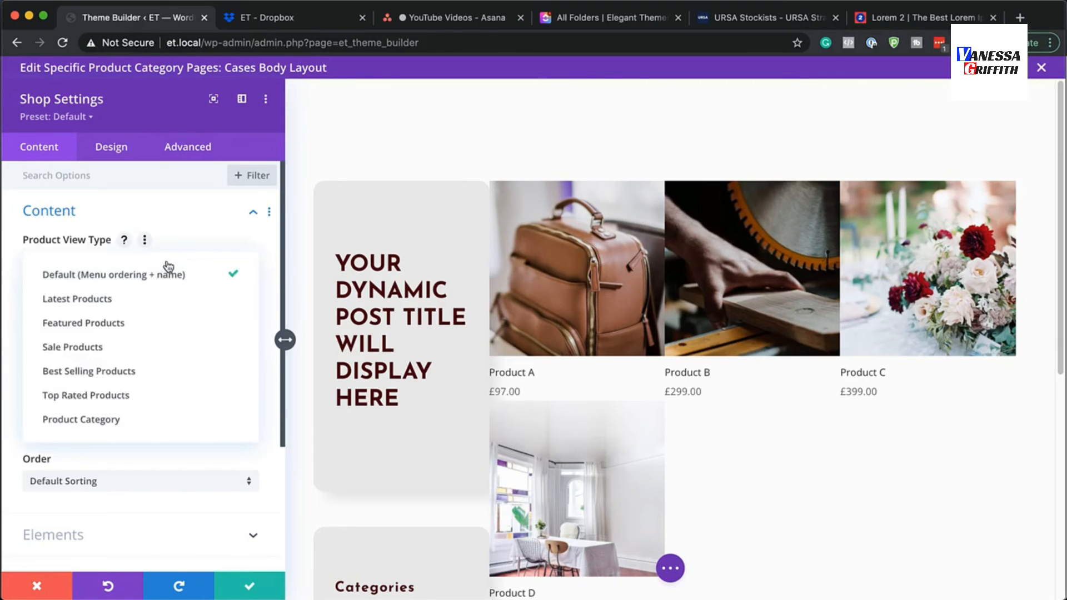
{"action": "left_click", "coordinate": [105, 420]}
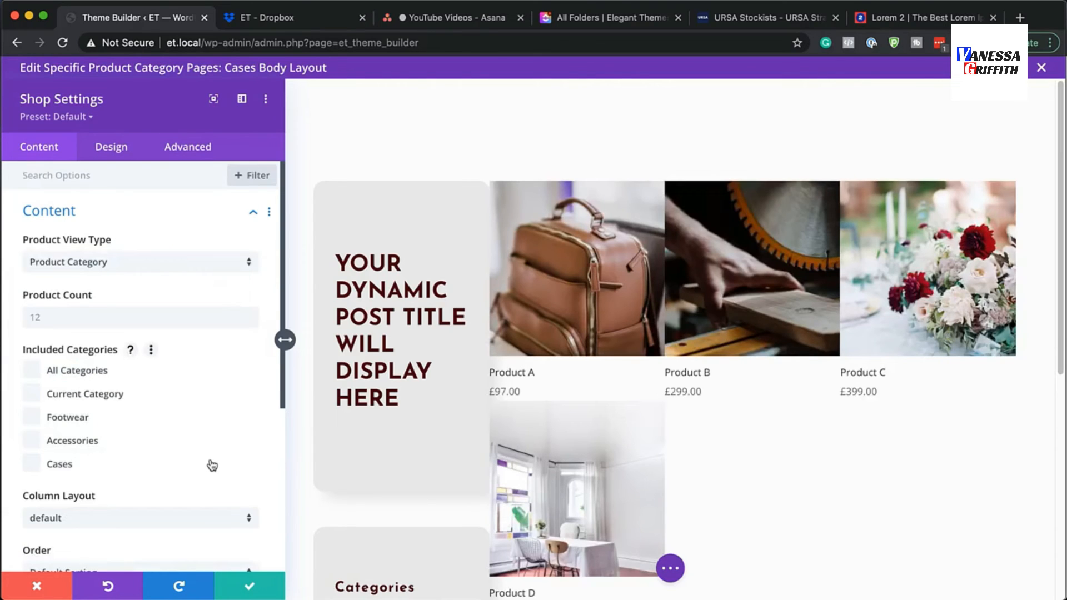
{"action": "scroll", "coordinate": [211, 465], "scroll_direction": "down", "scroll_amount": 4}
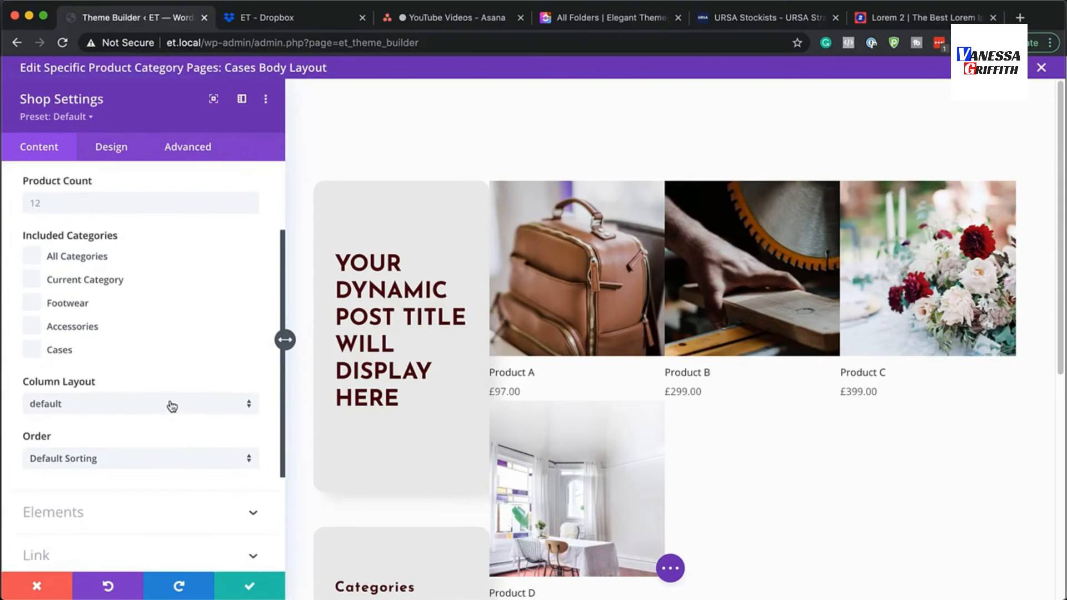
{"action": "left_click", "coordinate": [168, 408]}
{"action": "left_click", "coordinate": [155, 437]}
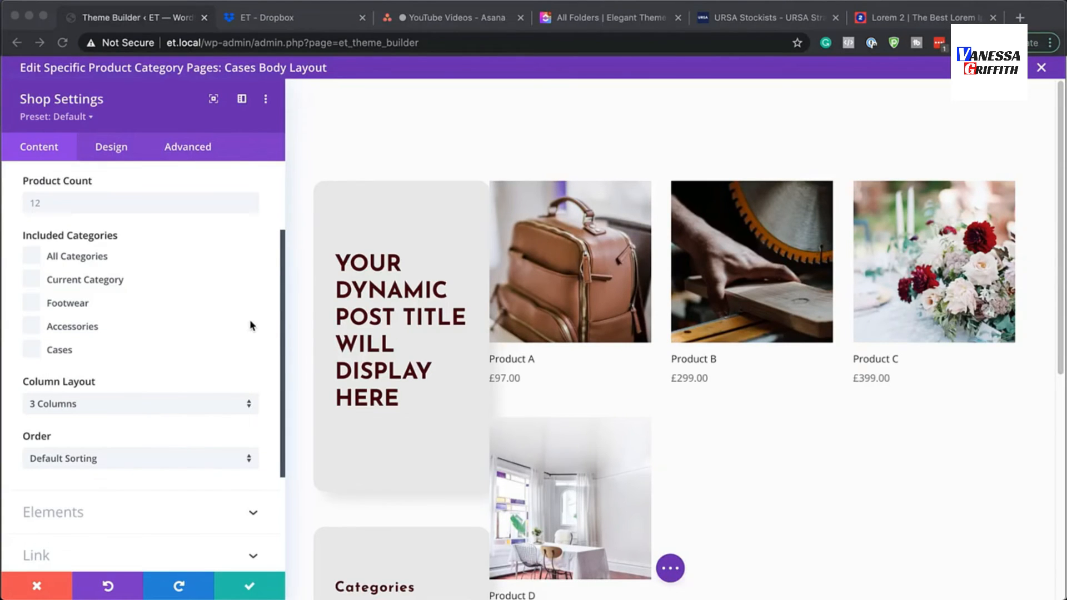
Round all four corners of the Shop module's product images to 15px.
{"action": "left_click", "coordinate": [113, 150]}
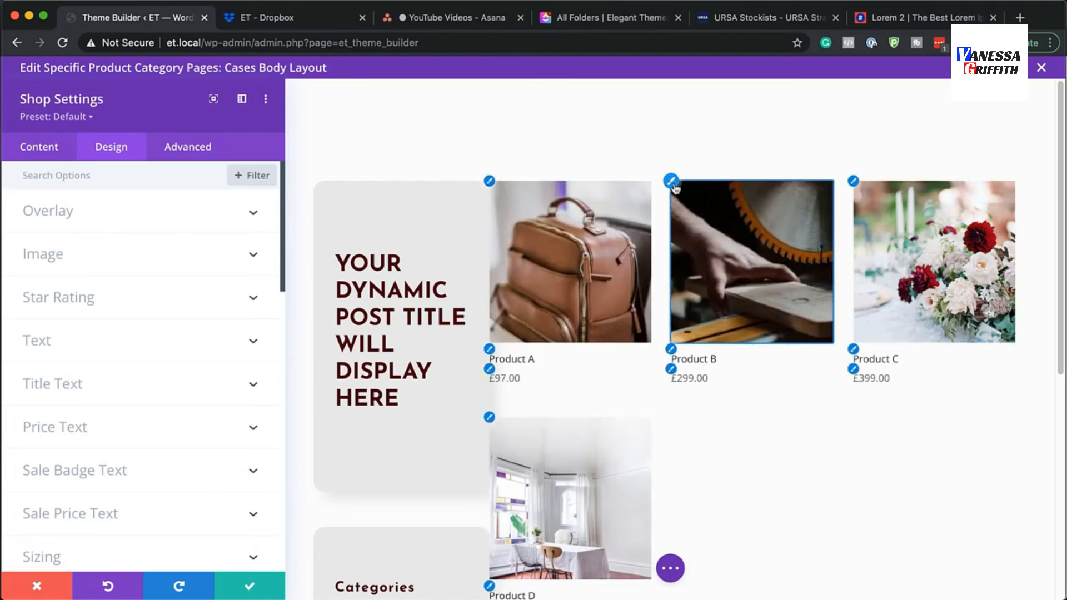
{"action": "left_click", "coordinate": [672, 183]}
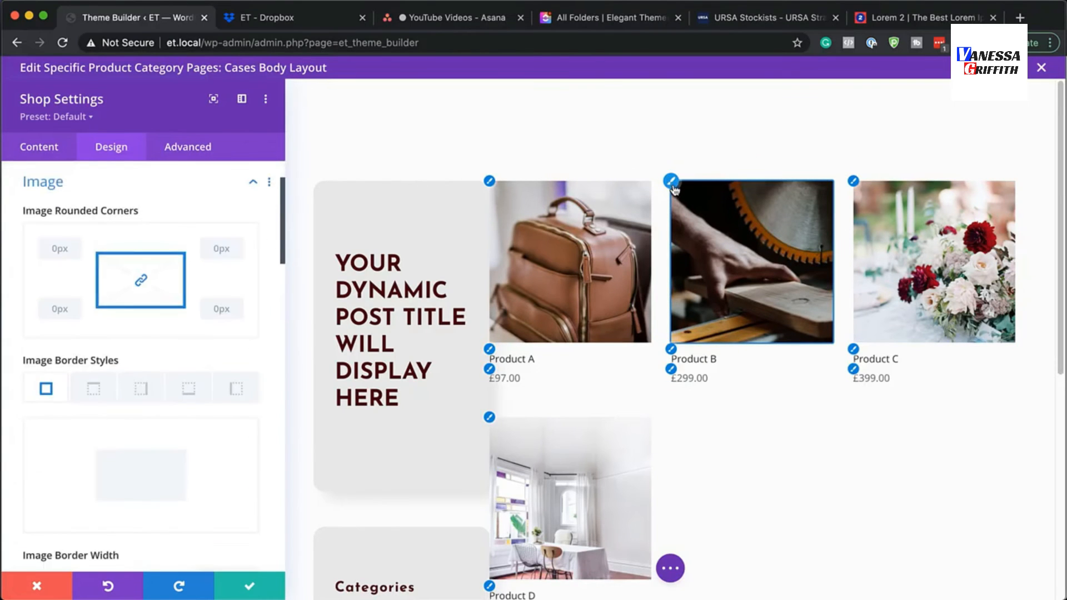
{"action": "left_click", "coordinate": [53, 248]}
{"action": "type", "text": "15"}
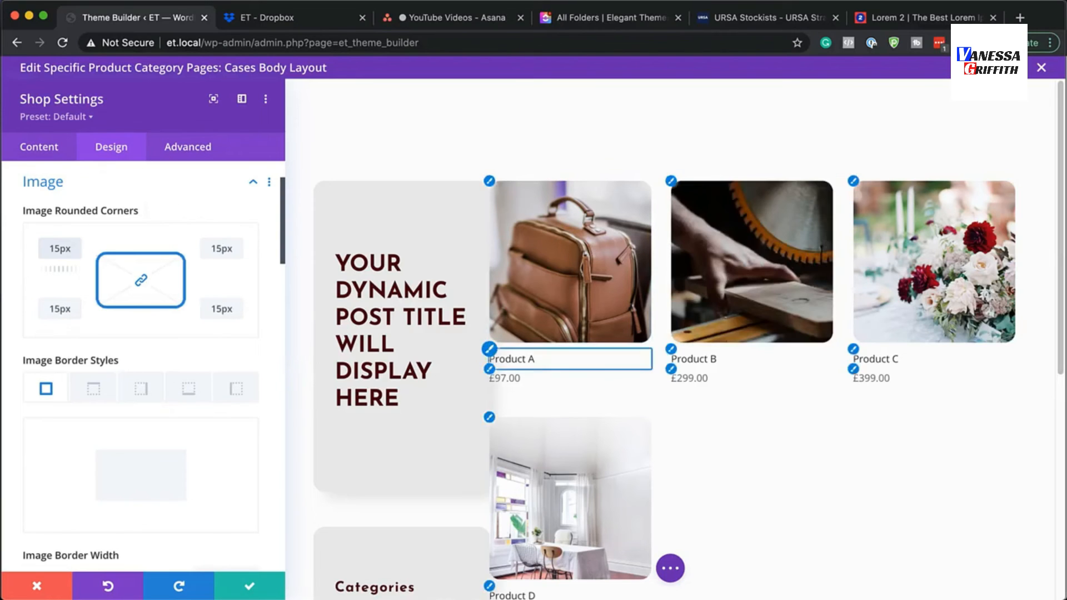
{"action": "key", "text": "super+Tab"}
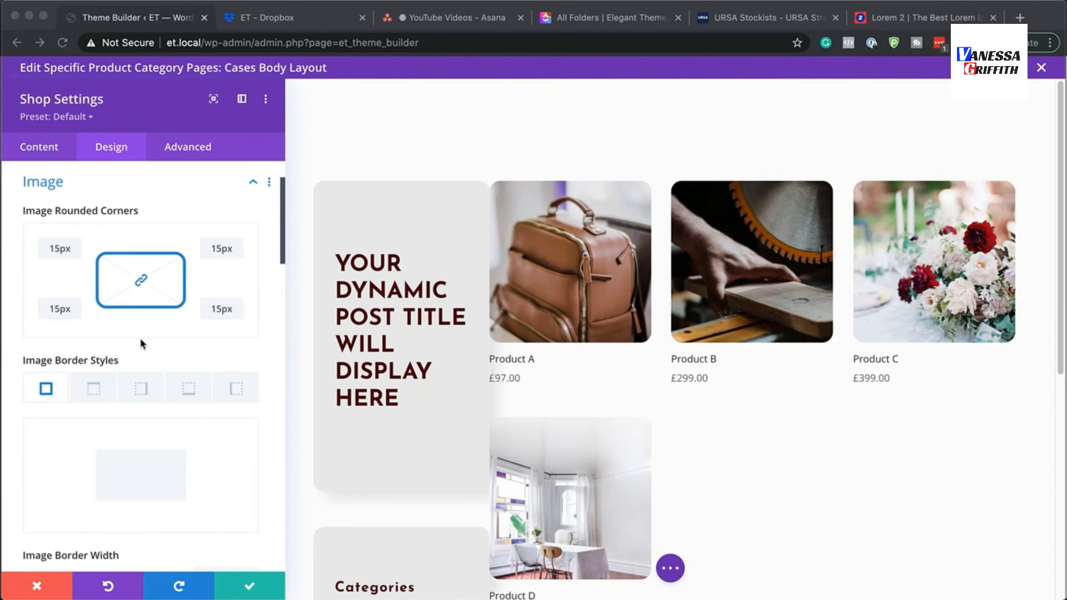
Give the Shop module's product images the bottom-right offset box shadow preset with a fully opaque #dddddd shadow color.
{"action": "key", "text": "super+Tab"}
{"action": "left_click_drag", "start_coordinate": [282, 255], "coordinate": [281, 359]}
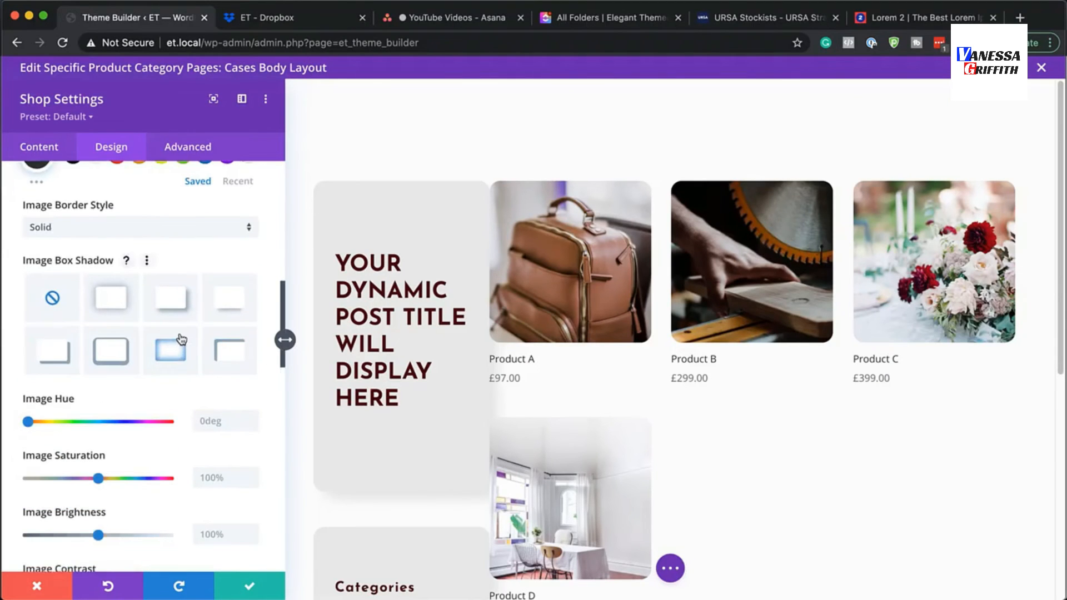
{"action": "left_click", "coordinate": [171, 301]}
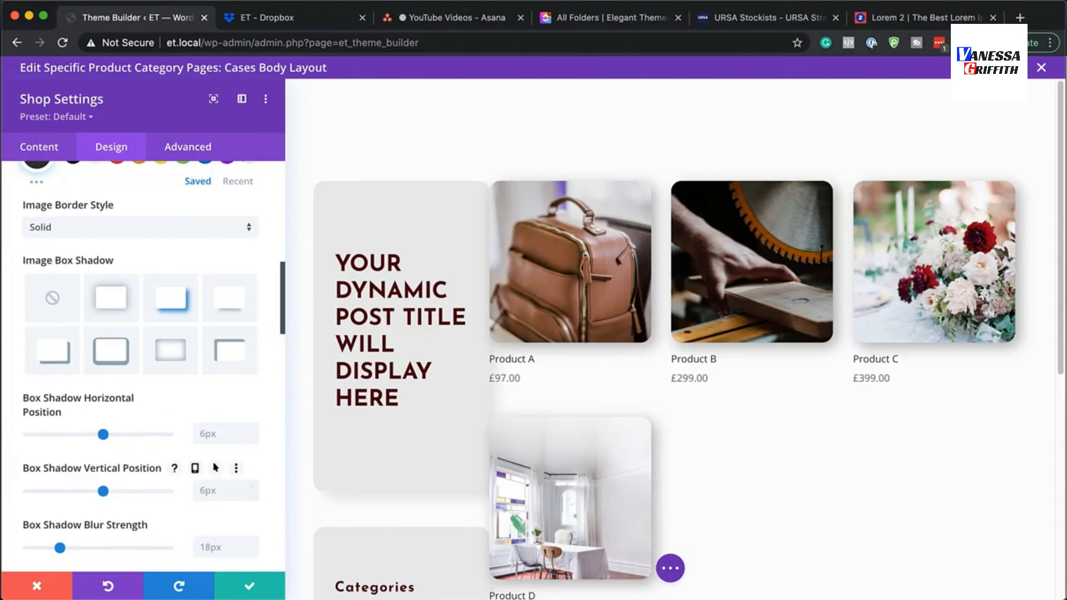
{"action": "scroll", "coordinate": [281, 319], "scroll_direction": "down", "scroll_amount": 3}
{"action": "scroll", "coordinate": [282, 320], "scroll_direction": "down", "scroll_amount": 1}
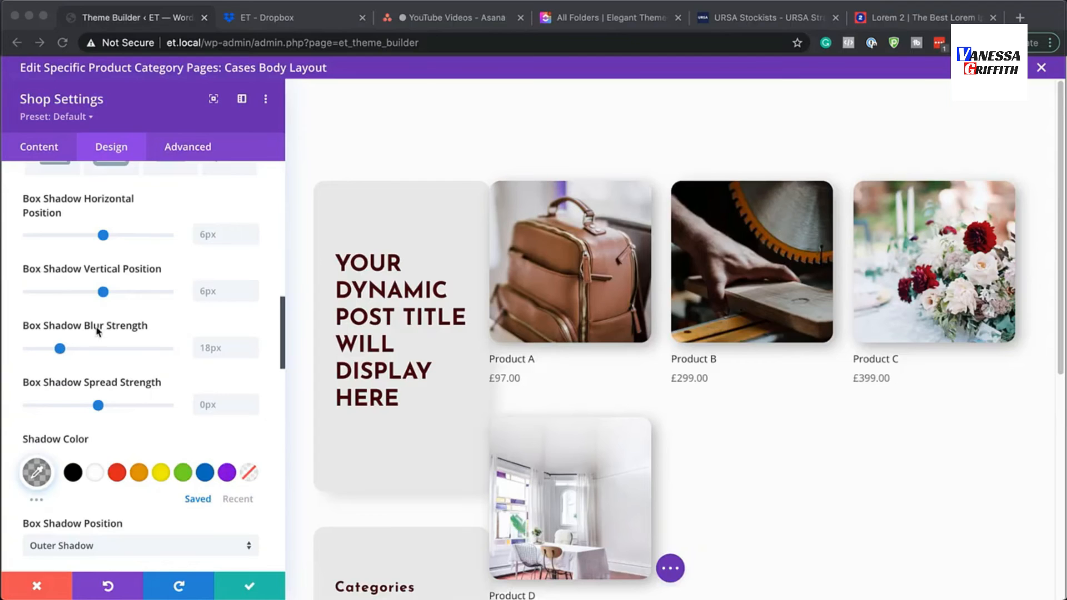
{"action": "left_click", "coordinate": [37, 473]}
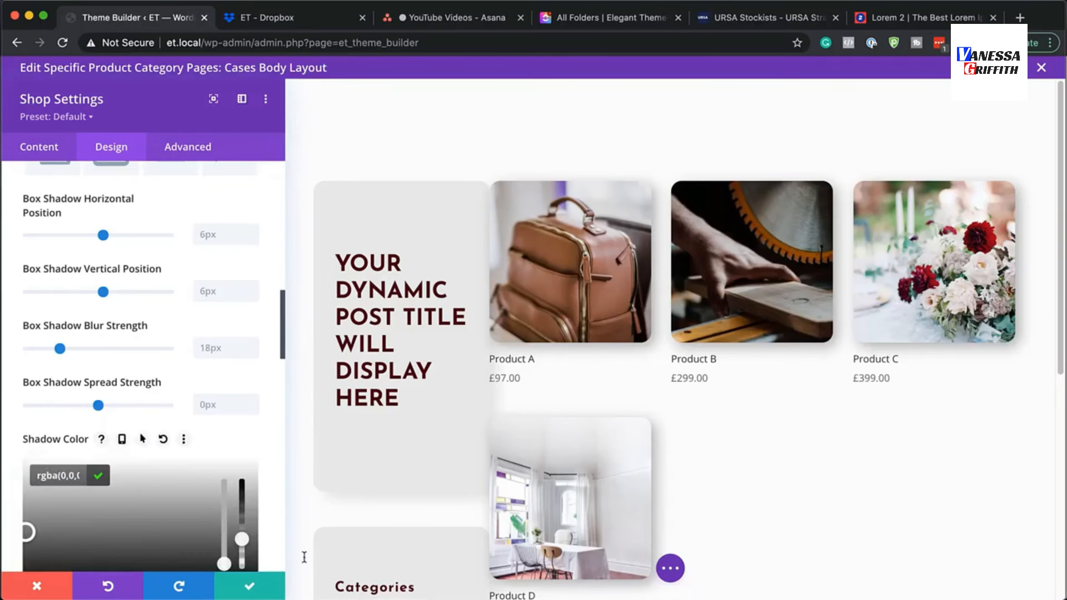
{"action": "left_click_drag", "start_coordinate": [242, 539], "coordinate": [250, 469]}
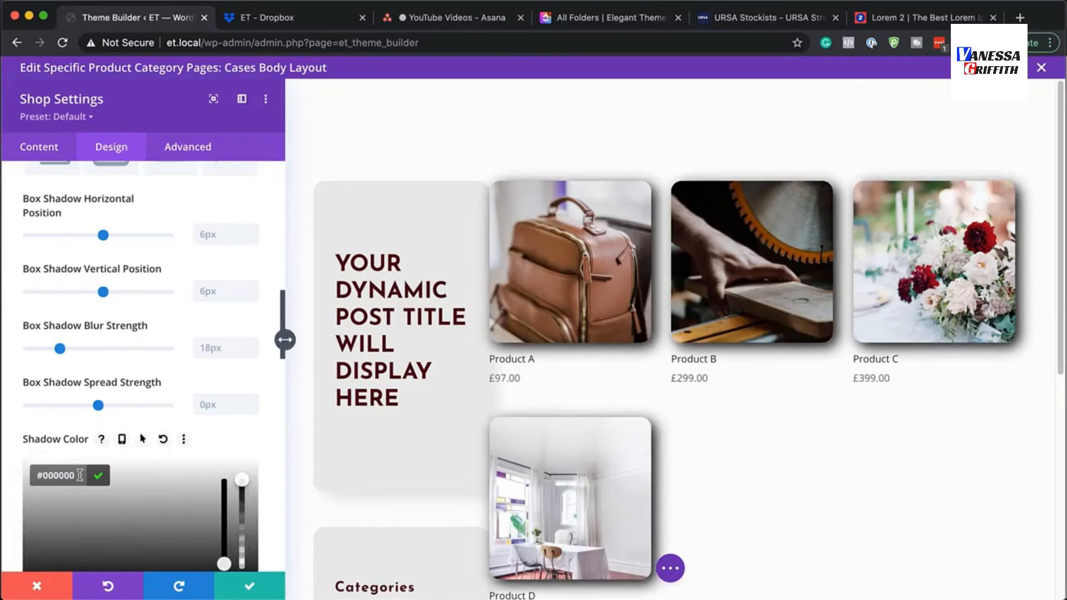
{"action": "type", "text": "#dddddd"}
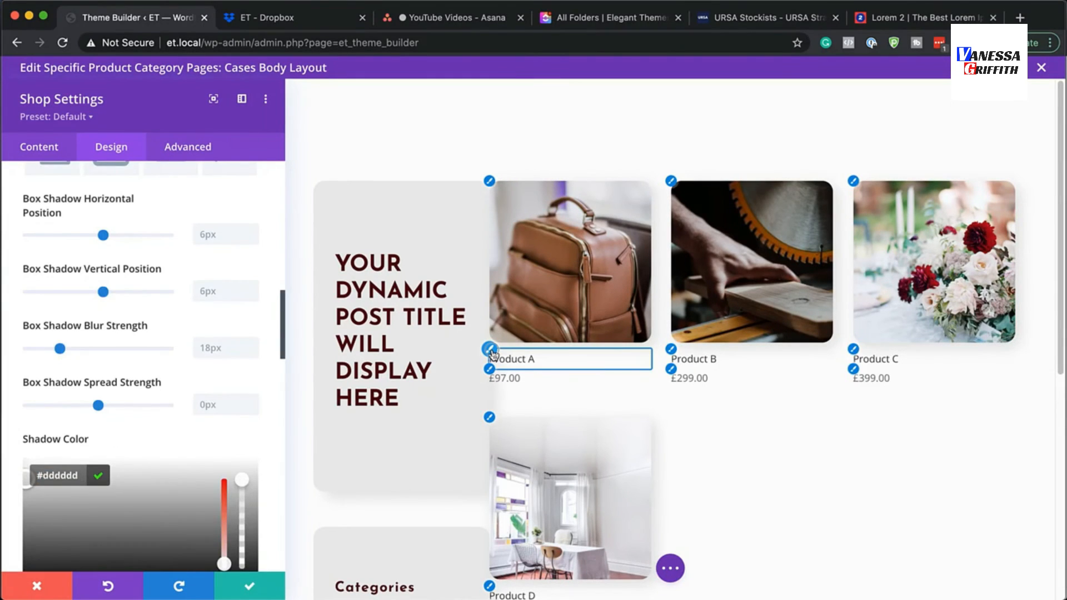
Set the product titles' font to Josefin Sans with a Semi Bold weight.
{"action": "left_click", "coordinate": [491, 353]}
{"action": "left_click", "coordinate": [115, 238]}
{"action": "left_click", "coordinate": [116, 239]}
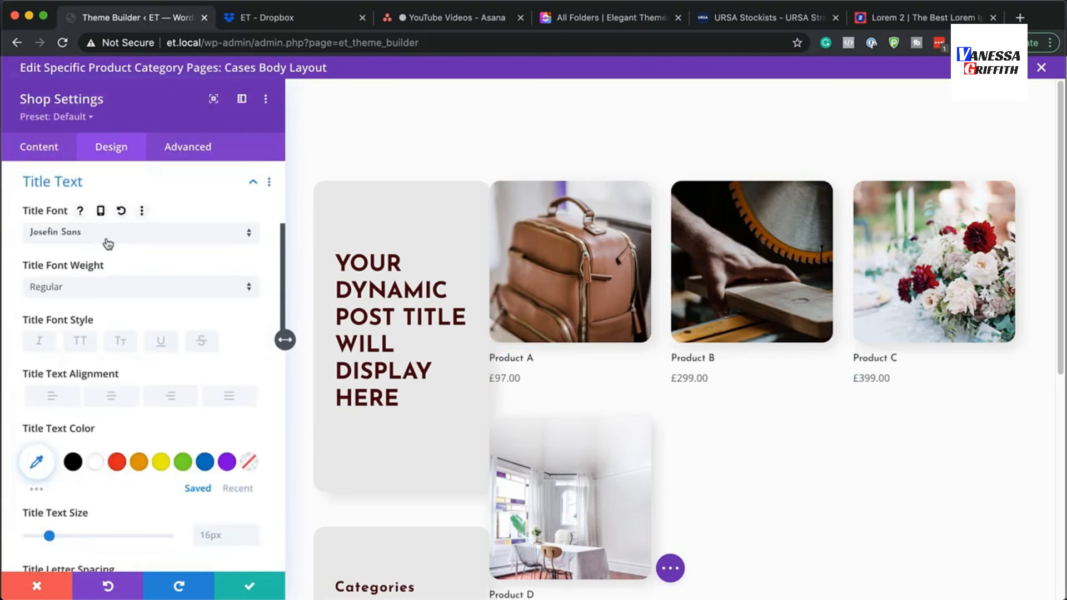
{"action": "left_click", "coordinate": [89, 287]}
{"action": "left_click", "coordinate": [104, 373]}
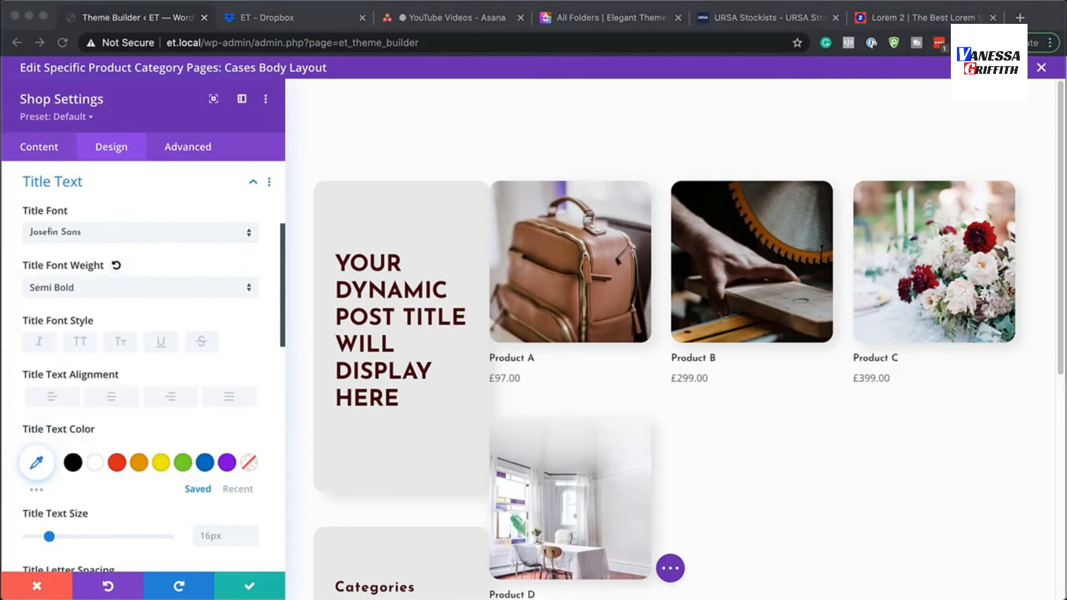
Set the product titles' text color to #44000d.
{"action": "left_click", "coordinate": [41, 466]}
{"action": "left_click", "coordinate": [41, 466]}
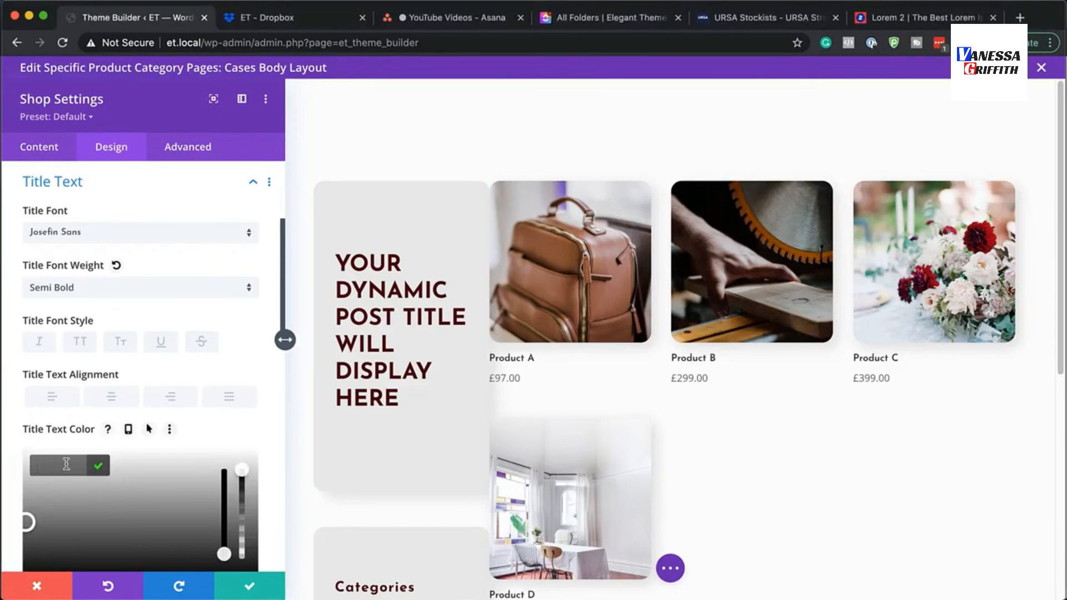
{"action": "type", "text": "#44001d"}
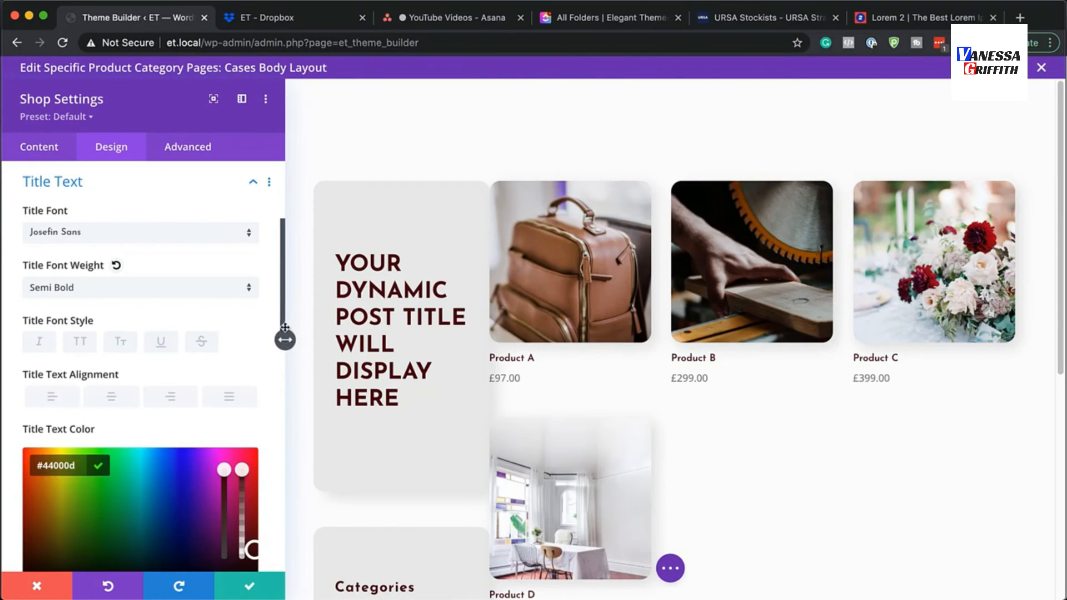
Set the product titles' text size to 26px and their letter spacing to 2px.
{"action": "scroll", "coordinate": [285, 340], "scroll_direction": "down", "scroll_amount": 2}
{"action": "scroll", "coordinate": [285, 340], "scroll_direction": "down", "scroll_amount": 5}
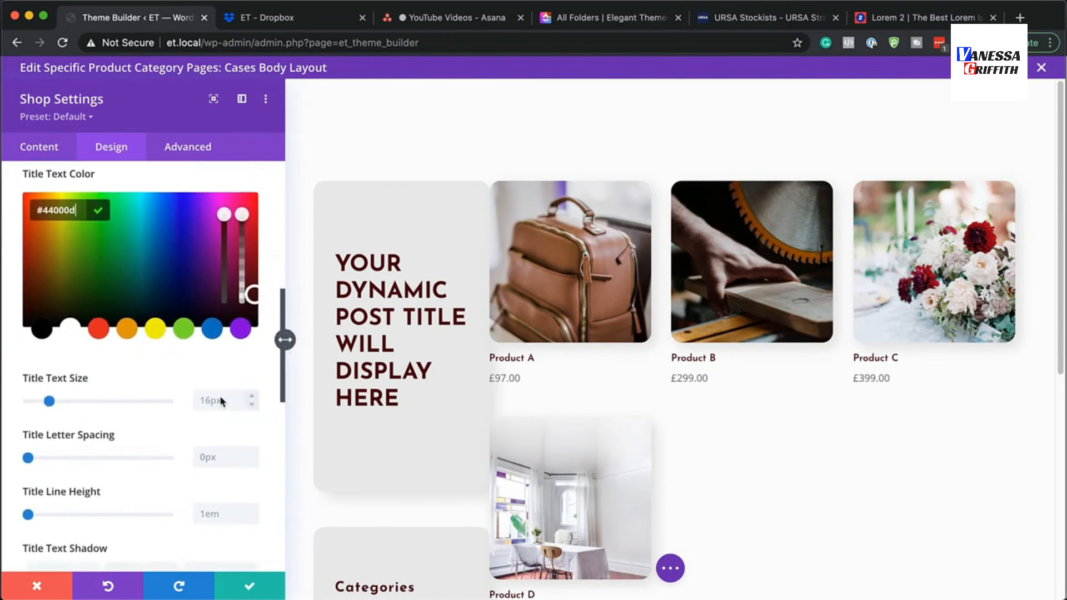
{"action": "left_click", "coordinate": [218, 398]}
{"action": "type", "text": "26"}
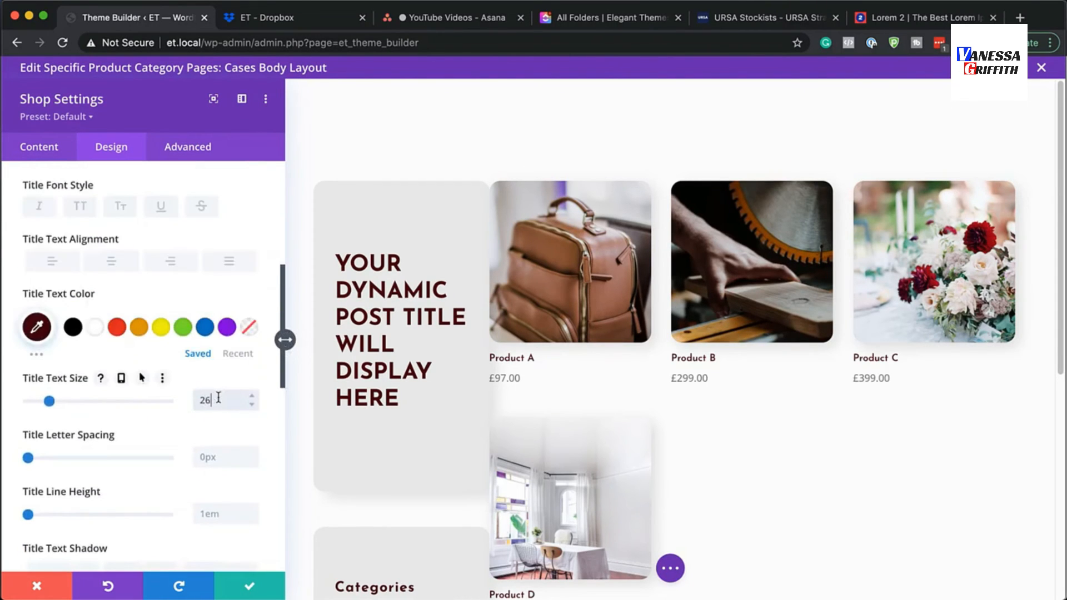
{"action": "type", "text": "px"}
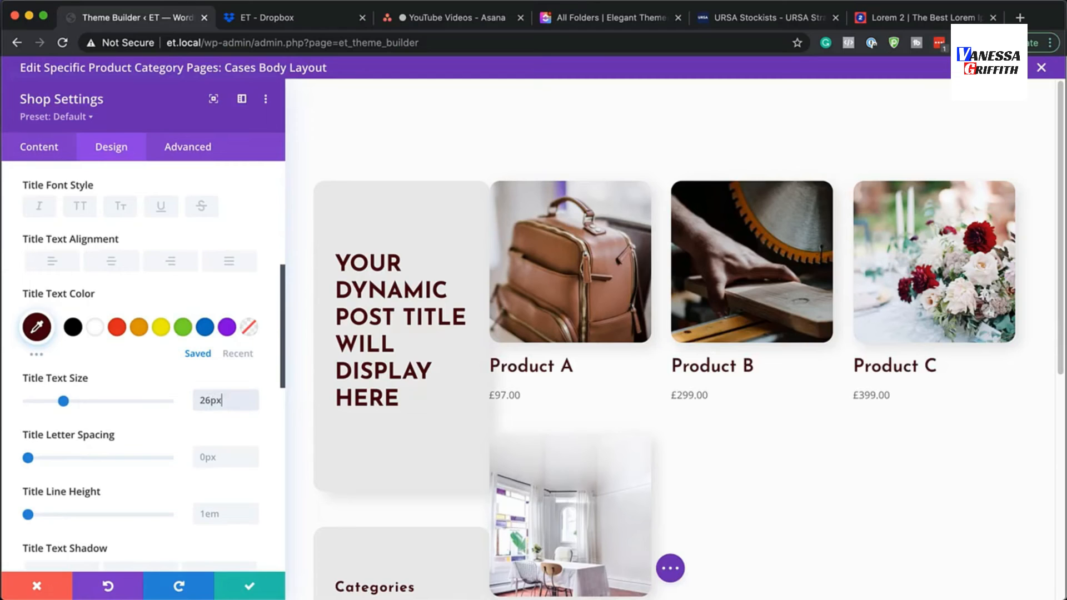
{"action": "left_click", "coordinate": [254, 453]}
{"action": "left_click", "coordinate": [255, 453]}
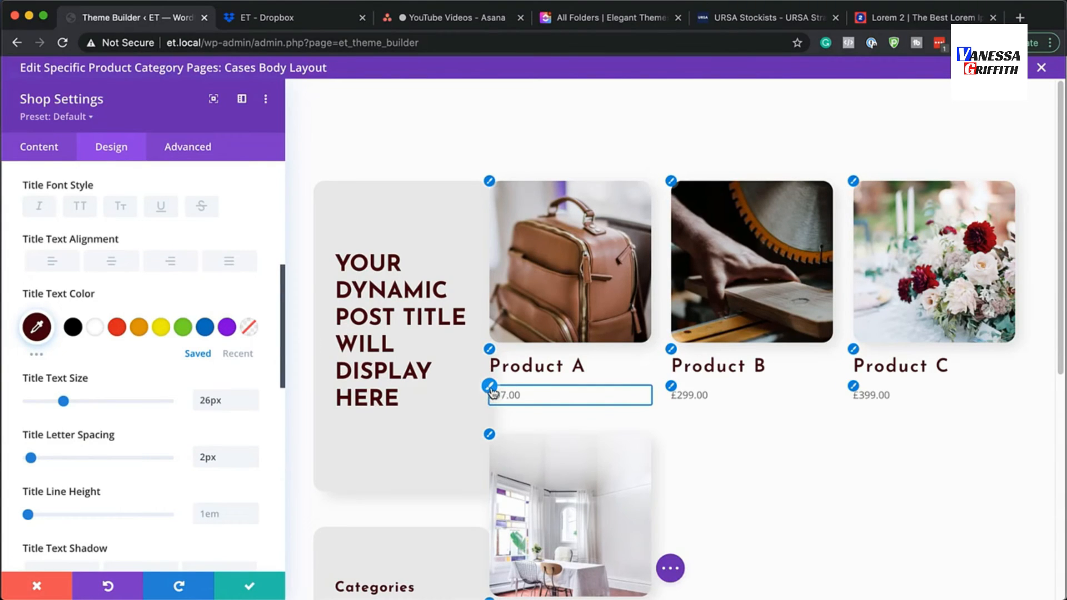
Set the product prices' font to Josefin Sans, keeping the Regular weight.
{"action": "left_click", "coordinate": [492, 392]}
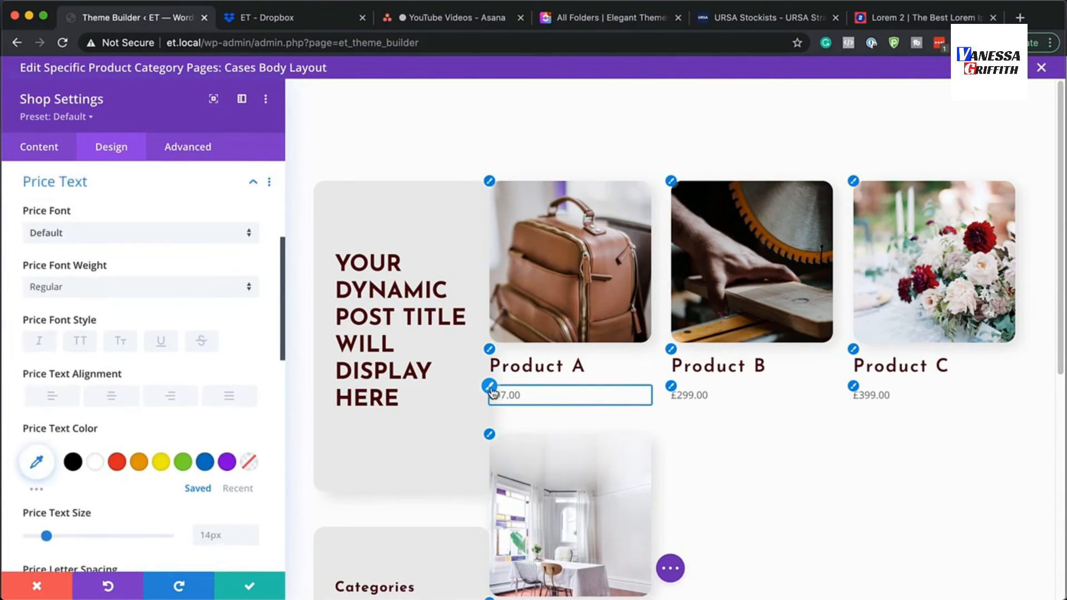
{"action": "left_click", "coordinate": [142, 239]}
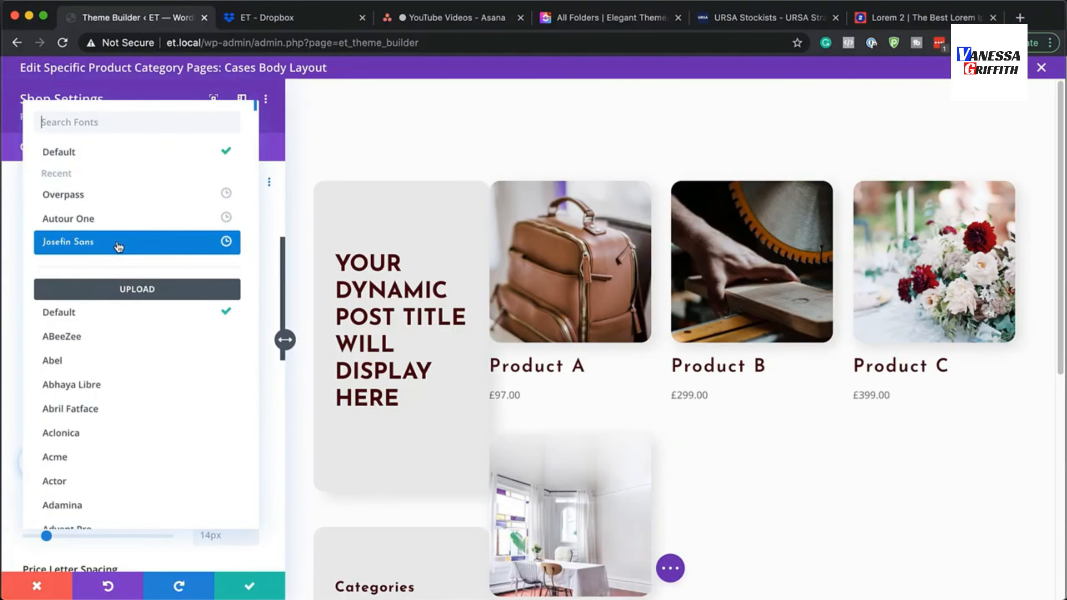
{"action": "left_click", "coordinate": [118, 246]}
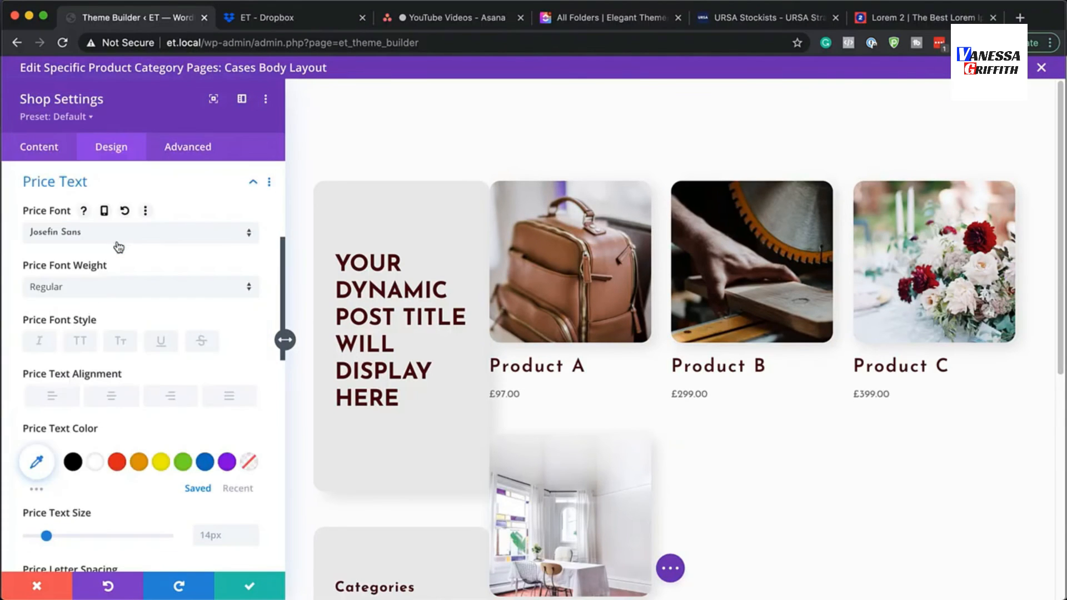
{"action": "left_click", "coordinate": [94, 293]}
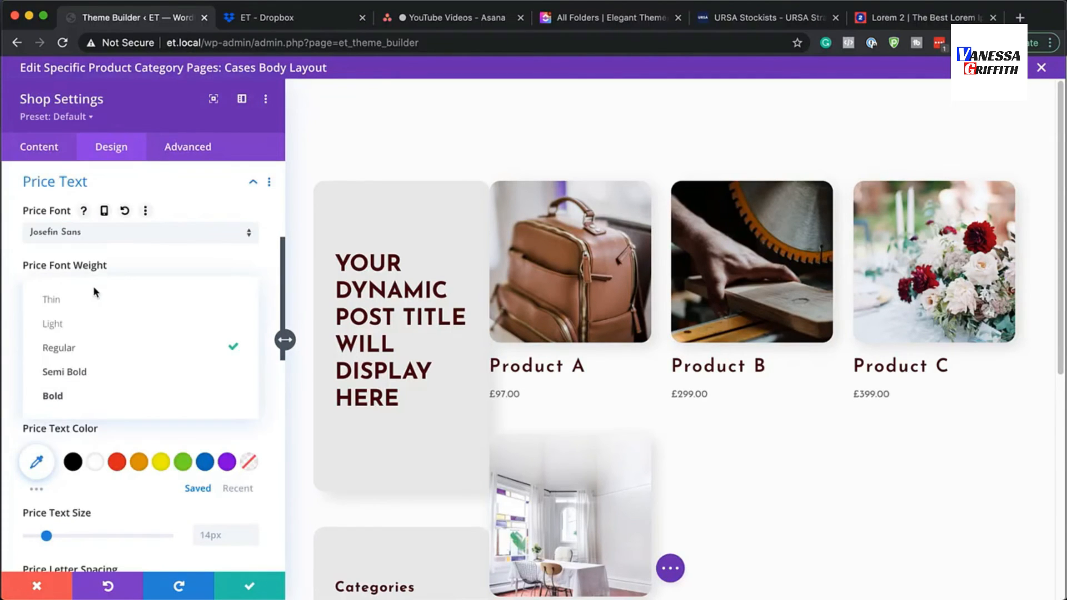
{"action": "left_click", "coordinate": [185, 199]}
{"action": "left_click", "coordinate": [184, 199]}
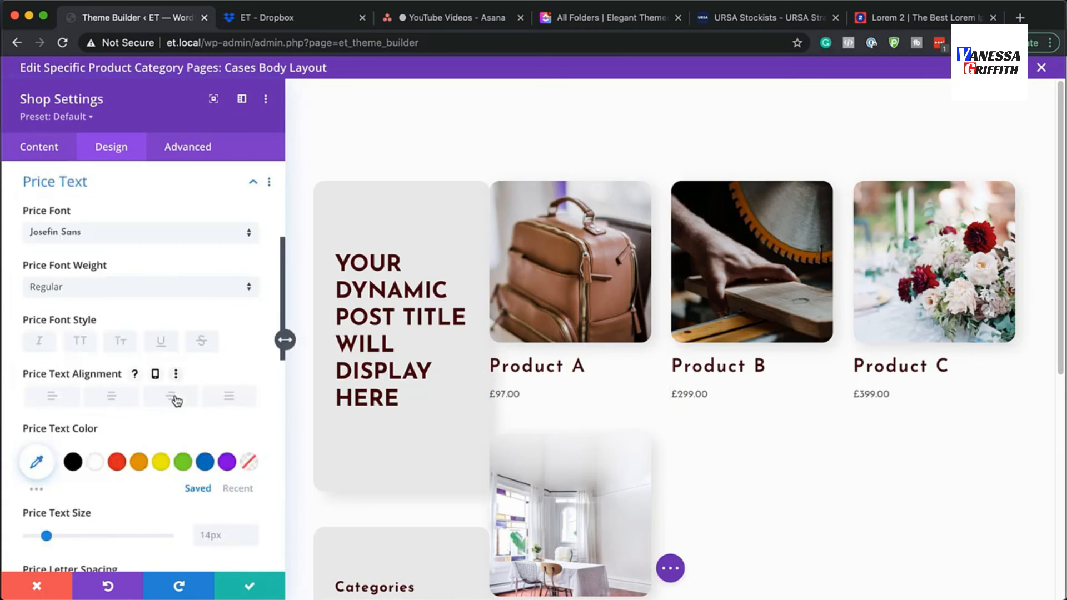
Align the product prices to the right and set their text color to #44000d.
{"action": "left_click", "coordinate": [172, 396]}
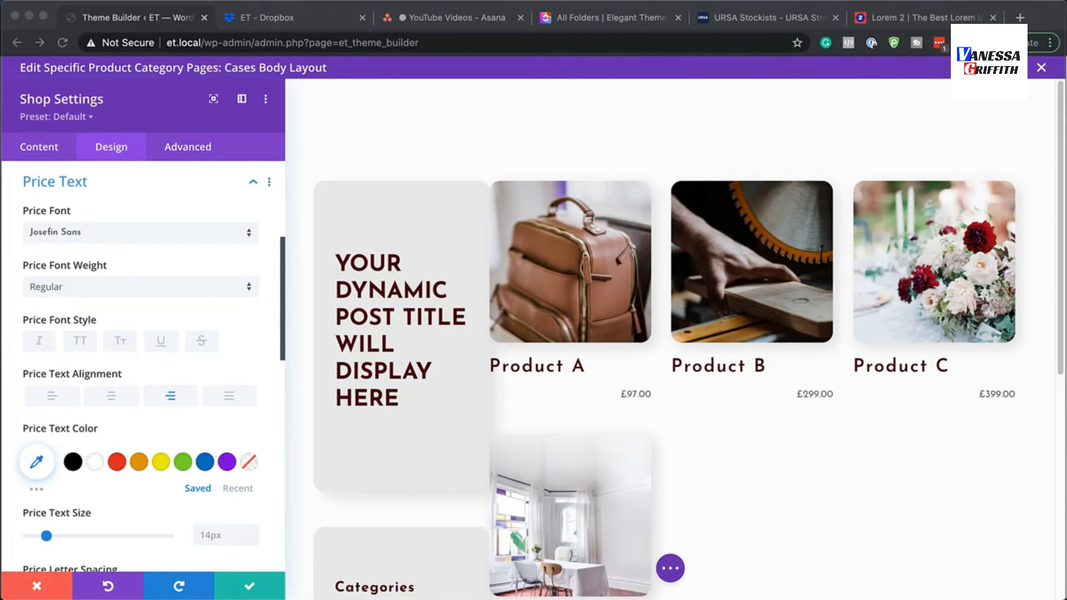
{"action": "left_click", "coordinate": [37, 461]}
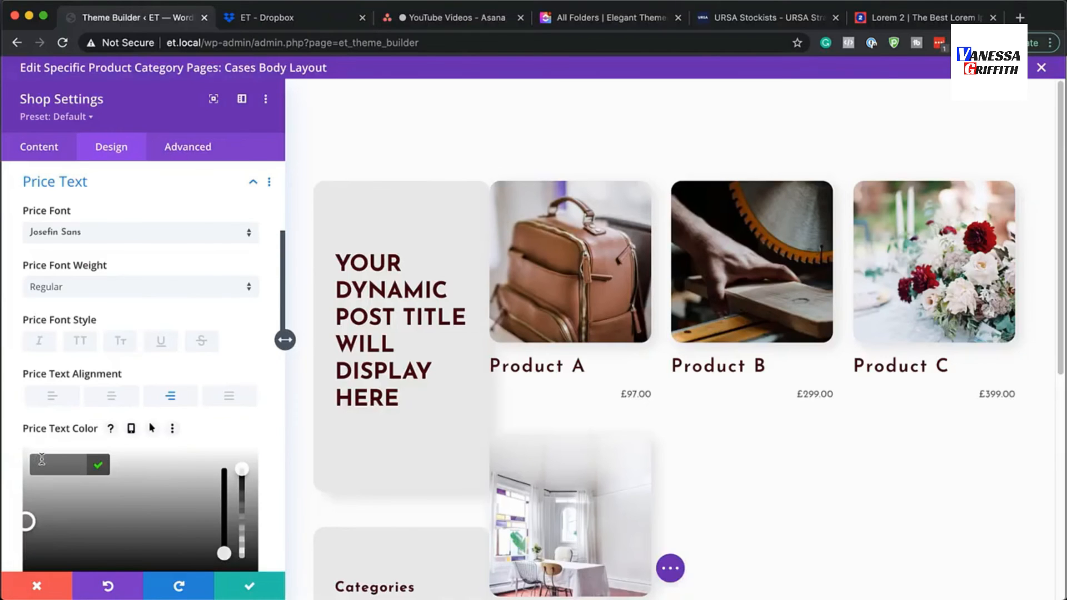
{"action": "type", "text": "#44000d"}
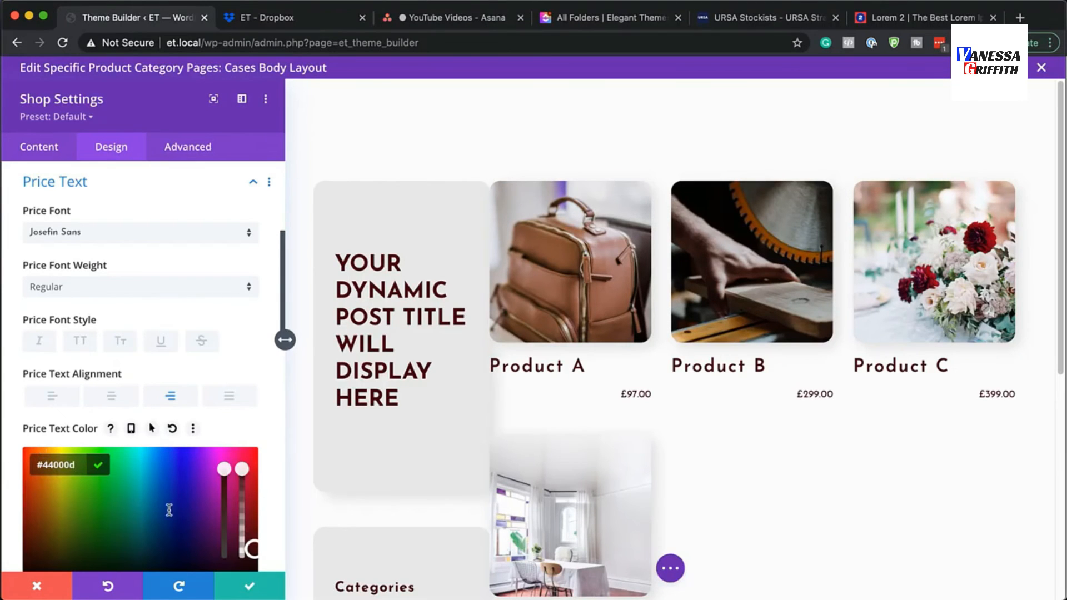
Set the product prices' text size to 15px, letter spacing to 2px and line height to 46px.
{"action": "scroll", "coordinate": [246, 515], "scroll_direction": "down", "scroll_amount": 5}
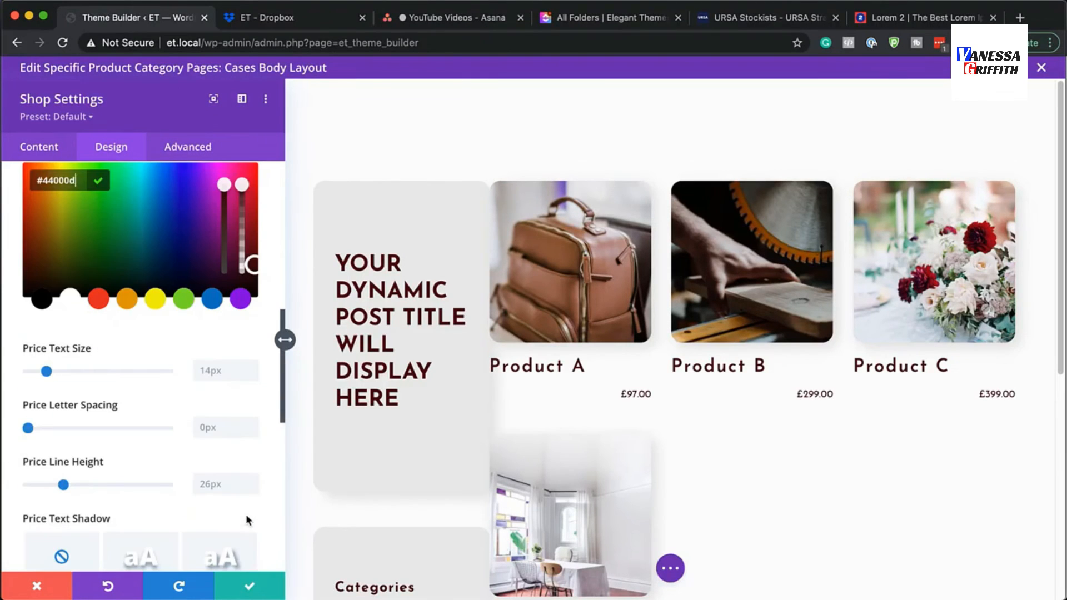
{"action": "left_click", "coordinate": [252, 366]}
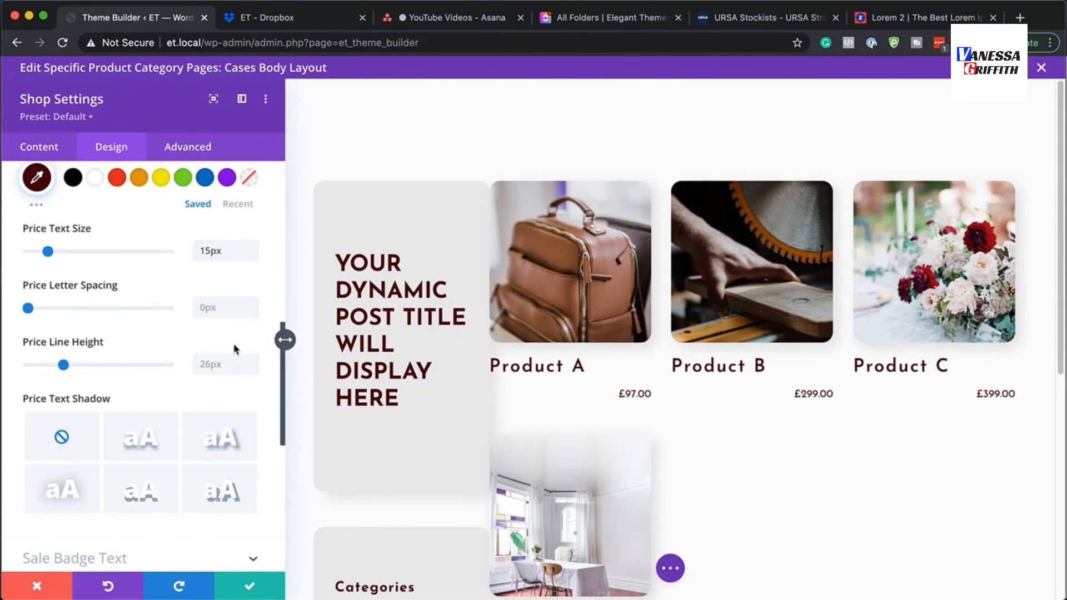
{"action": "left_click", "coordinate": [253, 305]}
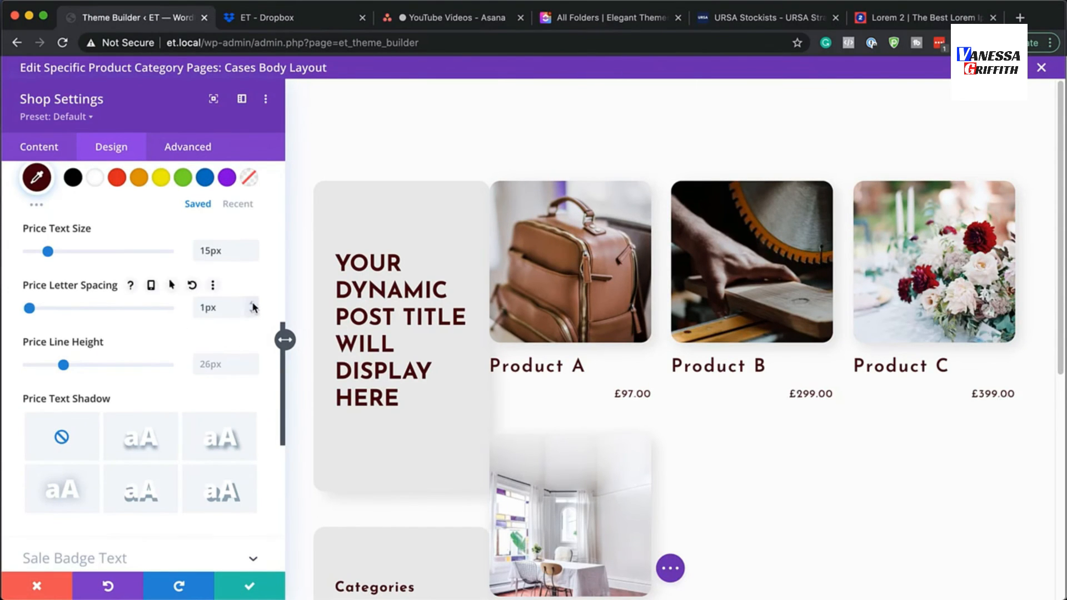
{"action": "left_click", "coordinate": [253, 305]}
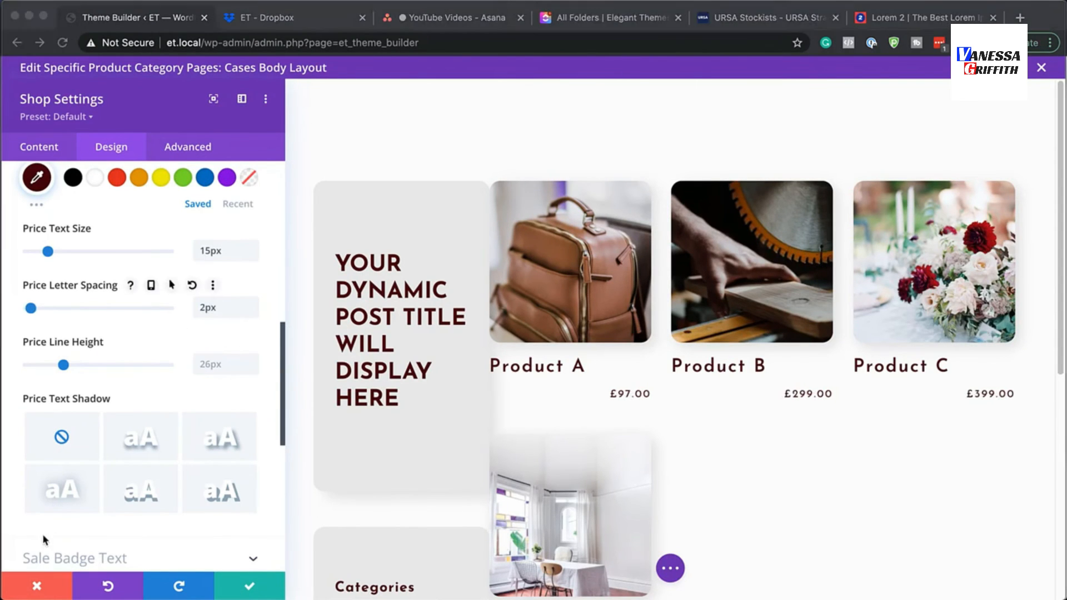
{"action": "left_click", "coordinate": [216, 362]}
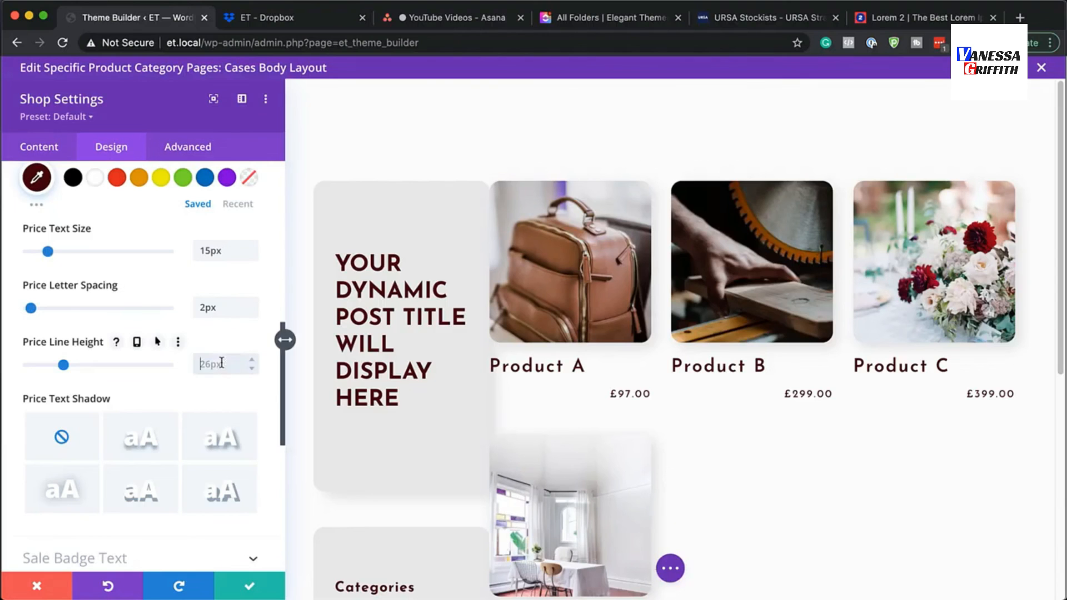
{"action": "type", "text": "46"}
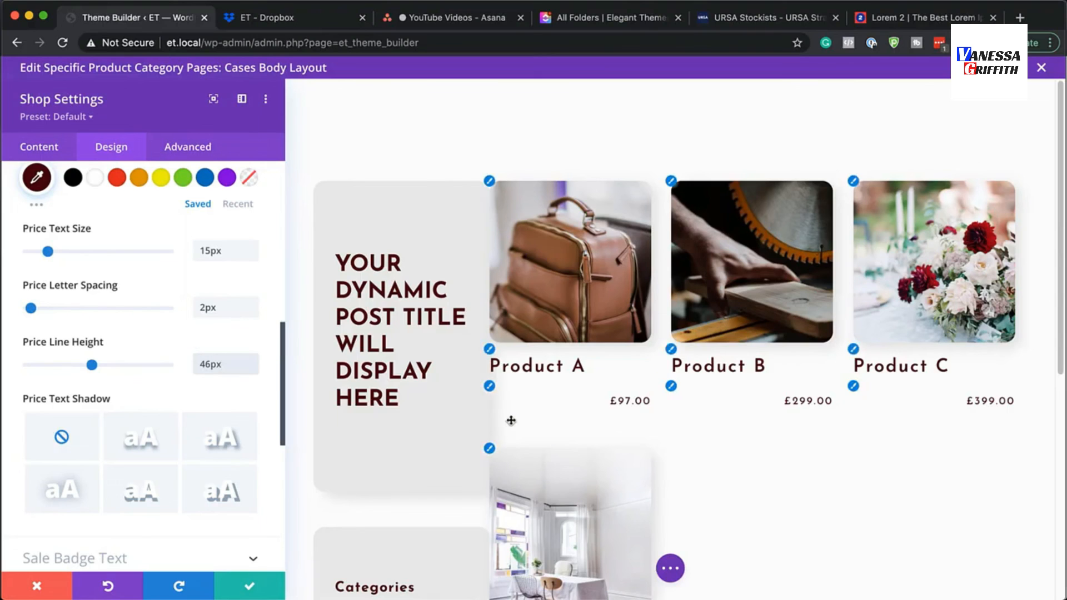
Align the product titles to the right.
{"action": "left_click", "coordinate": [493, 356]}
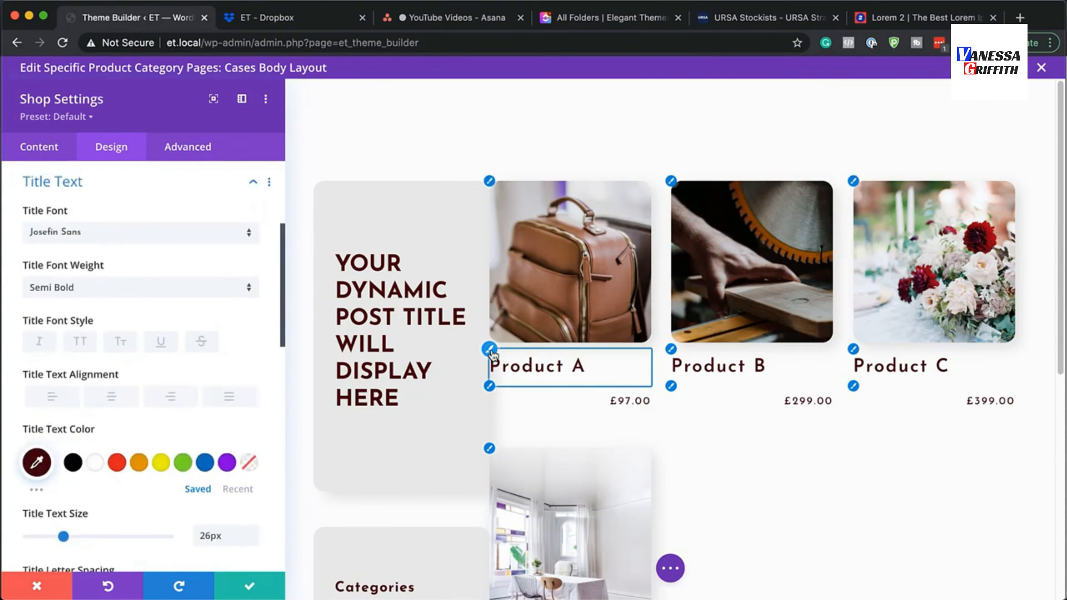
{"action": "left_click", "coordinate": [173, 401]}
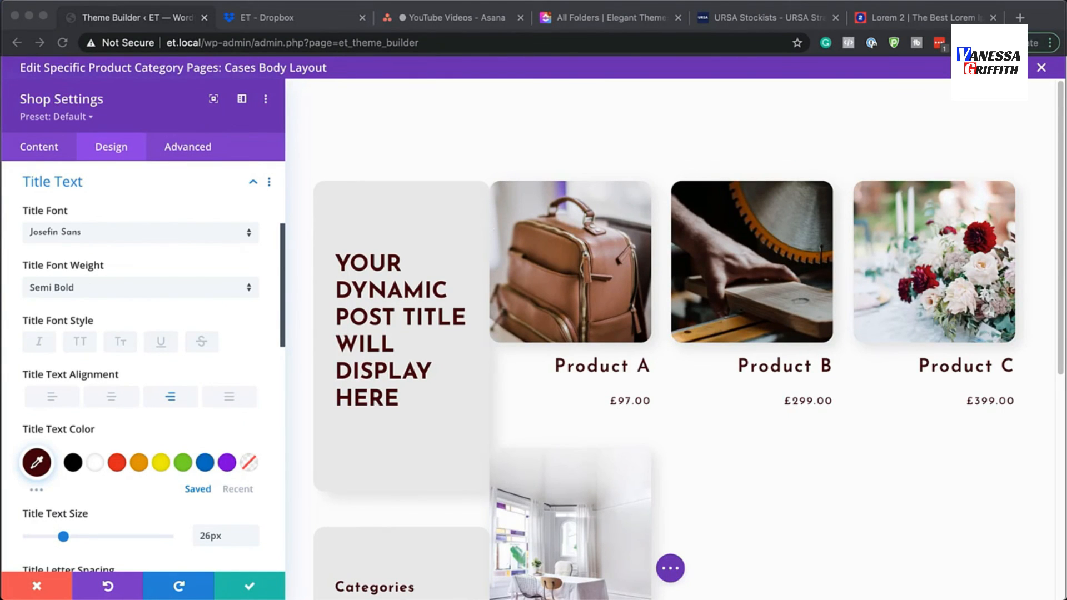
Add 50px of top padding and 50px of left padding to the Shop module.
{"action": "scroll", "coordinate": [199, 324], "scroll_direction": "down", "scroll_amount": 10}
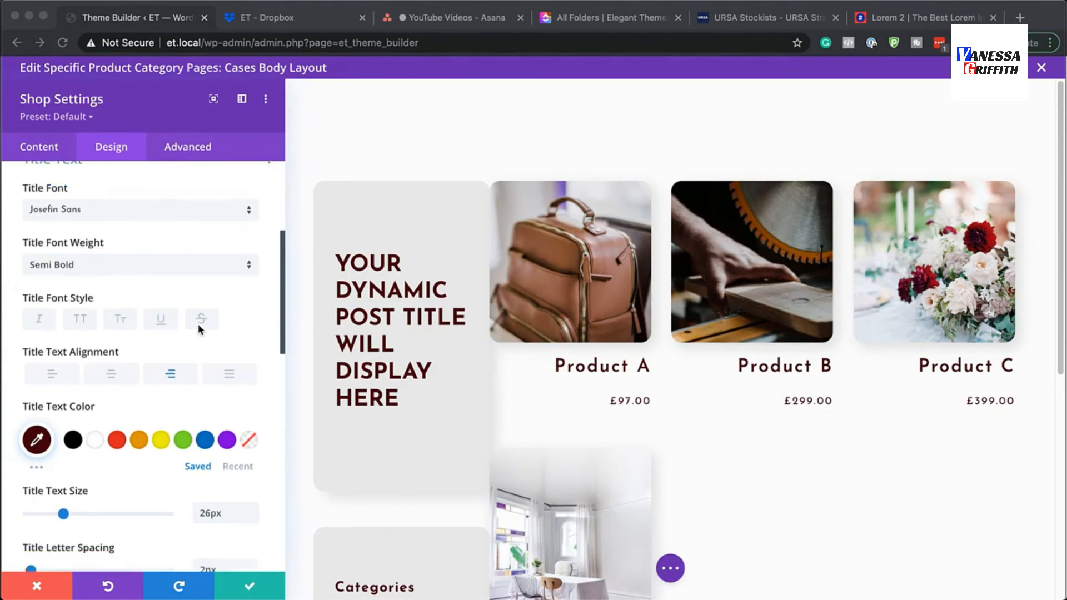
{"action": "scroll", "coordinate": [204, 330], "scroll_direction": "down", "scroll_amount": 2}
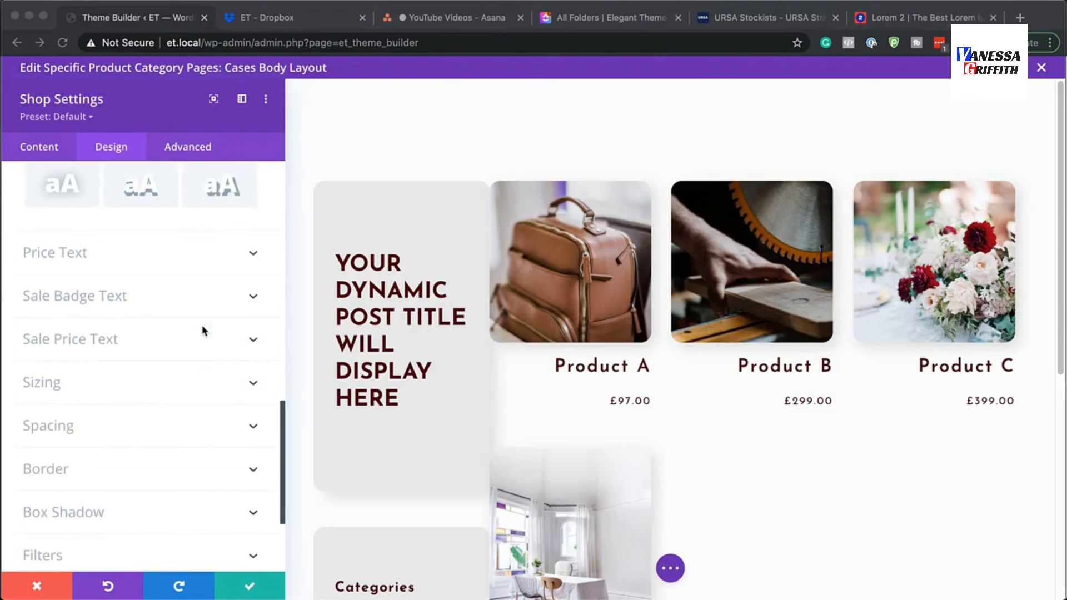
{"action": "left_click", "coordinate": [60, 420]}
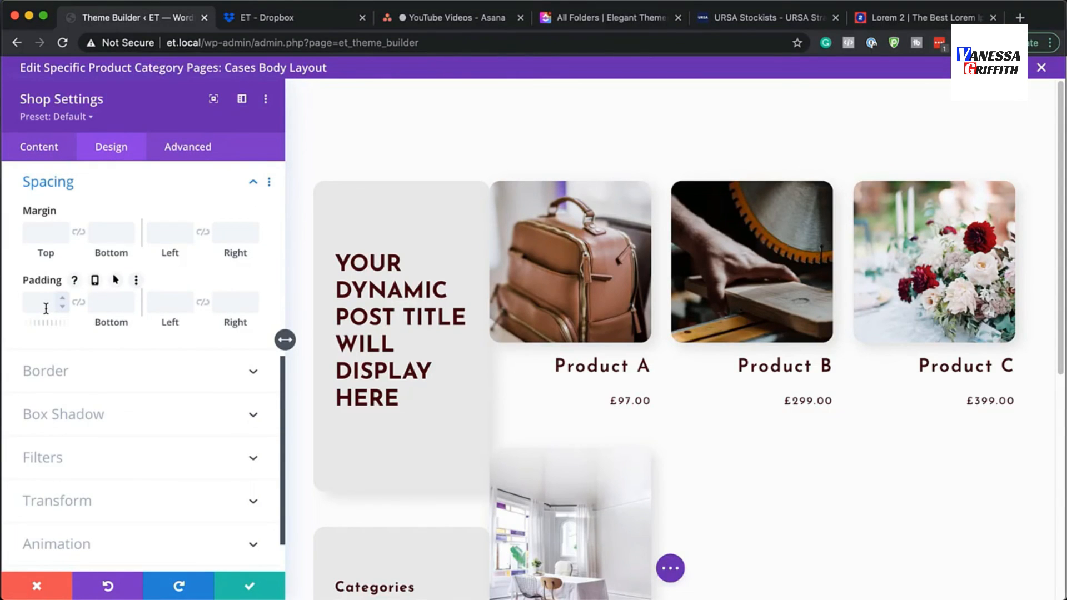
{"action": "left_click", "coordinate": [36, 309]}
{"action": "type", "text": "50px"}
{"action": "left_click", "coordinate": [165, 303]}
{"action": "type", "text": "50px"}
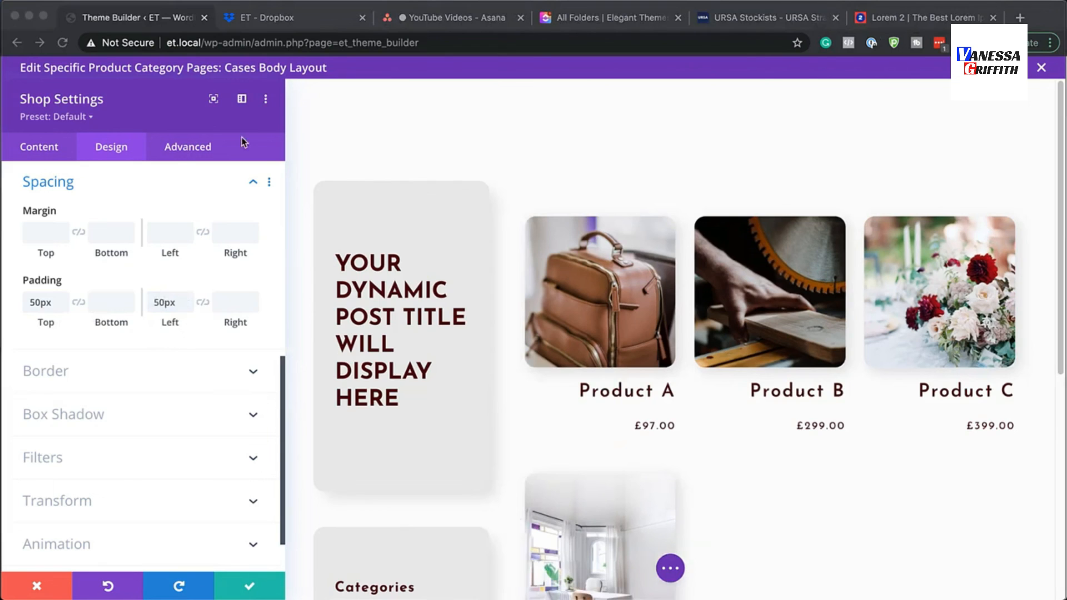
Add the custom CSS "padding-bottom: 20px;" to the Shop module's product image.
{"action": "left_click", "coordinate": [174, 158]}
{"action": "left_click", "coordinate": [178, 153]}
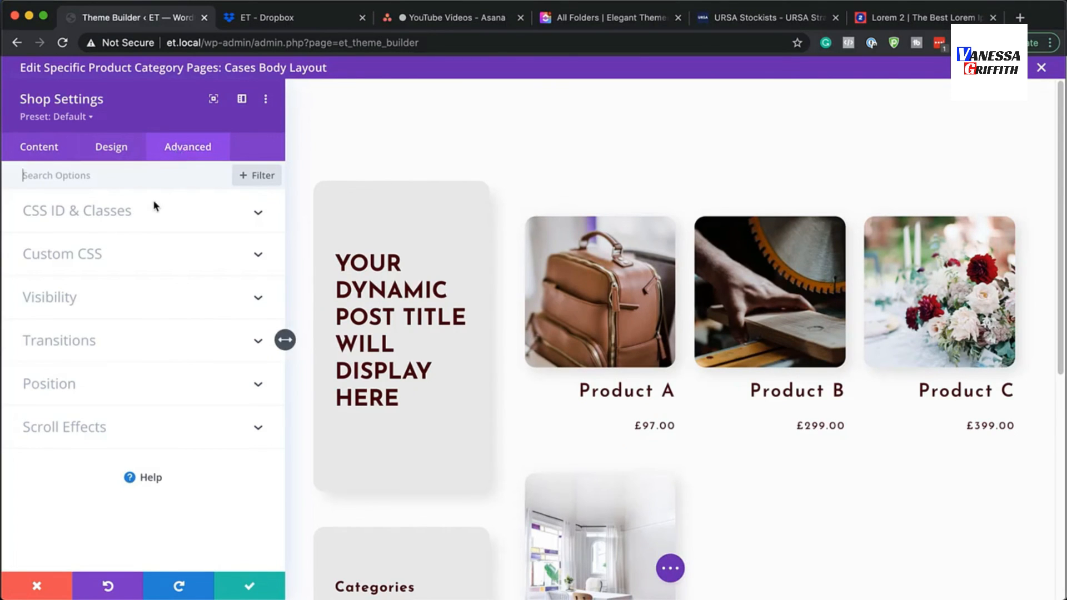
{"action": "left_click", "coordinate": [85, 255]}
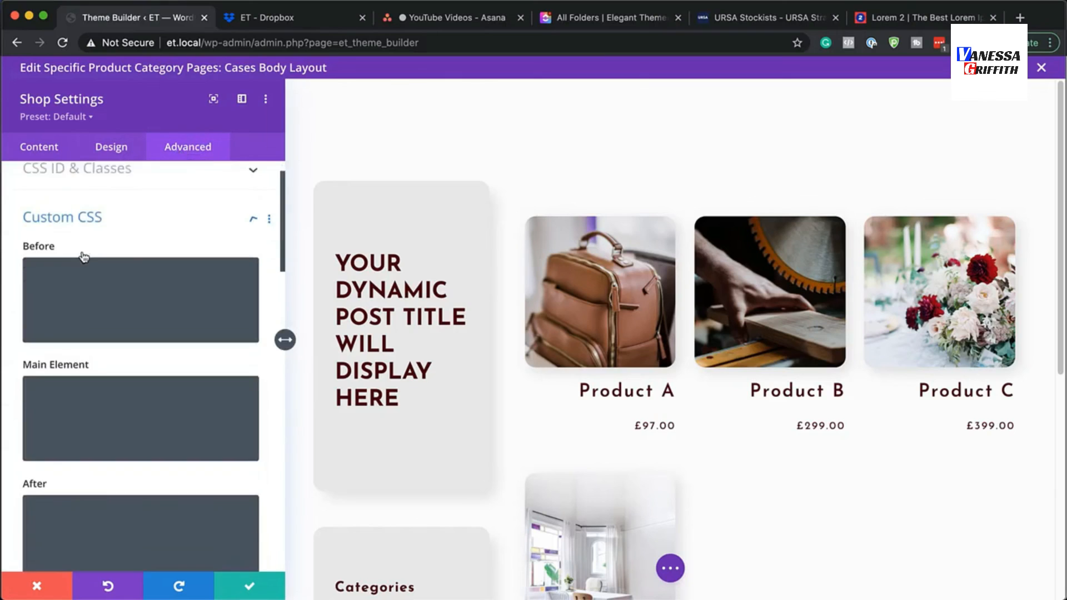
{"action": "scroll", "coordinate": [147, 436], "scroll_direction": "down", "scroll_amount": 7}
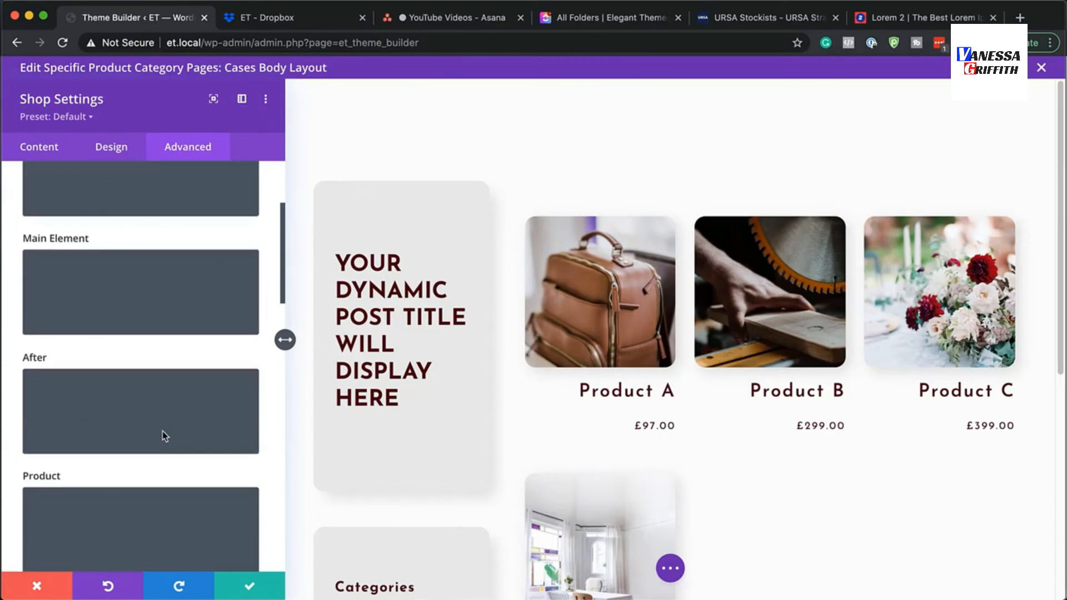
{"action": "left_click", "coordinate": [79, 460]}
{"action": "type", "text": "padding-bottom: 20px;"}
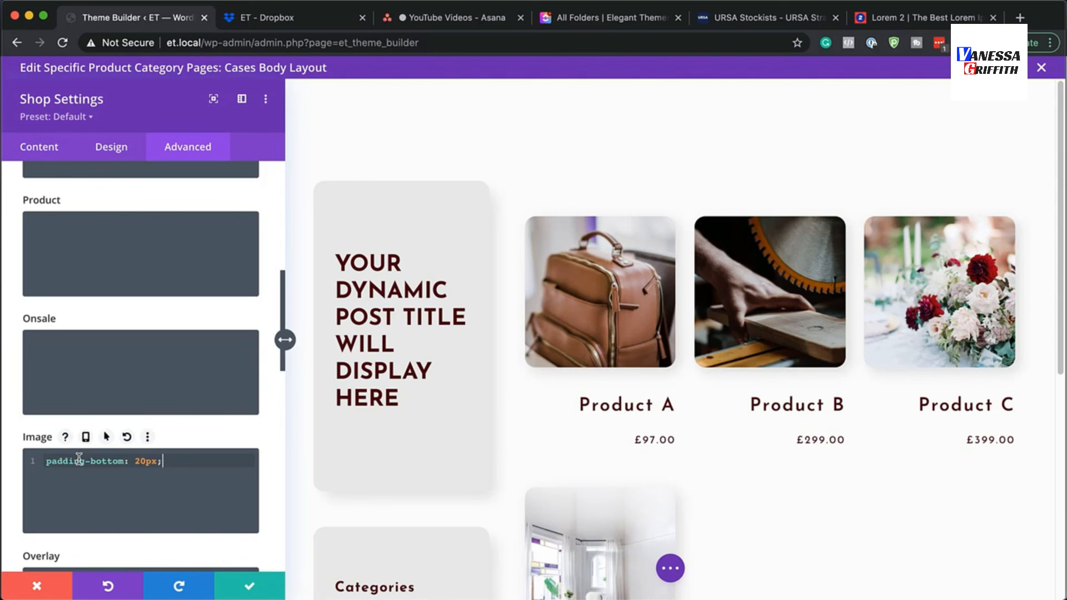
Add the custom CSS "padding-bottom: 40px;" to the Shop module's product price and save the module settings.
{"action": "scroll", "coordinate": [201, 386], "scroll_direction": "down", "scroll_amount": 5}
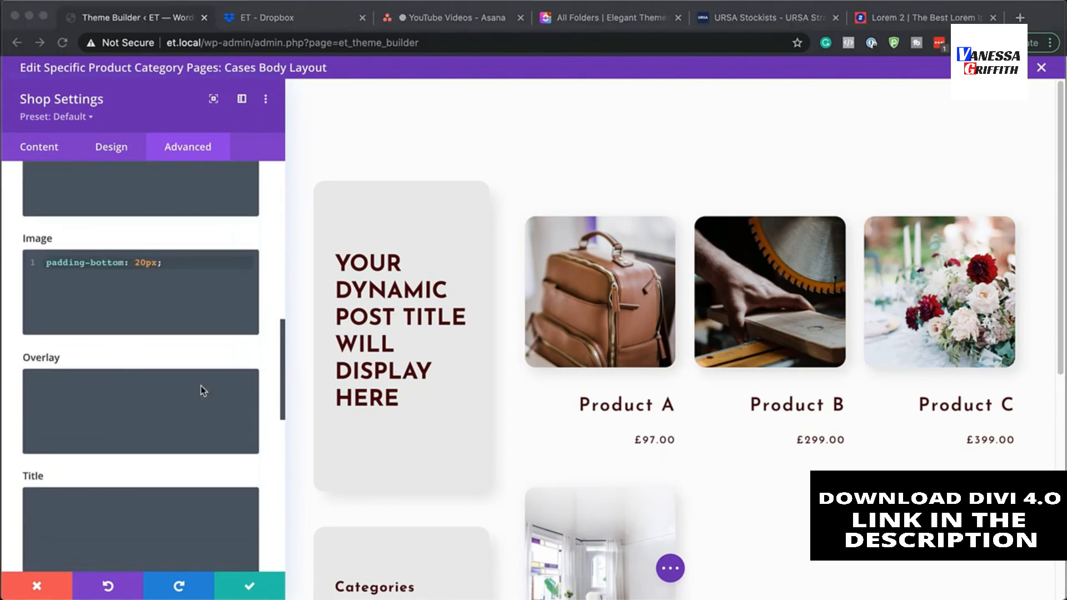
{"action": "scroll", "coordinate": [204, 391], "scroll_direction": "down", "scroll_amount": 4}
{"action": "left_click", "coordinate": [120, 383]}
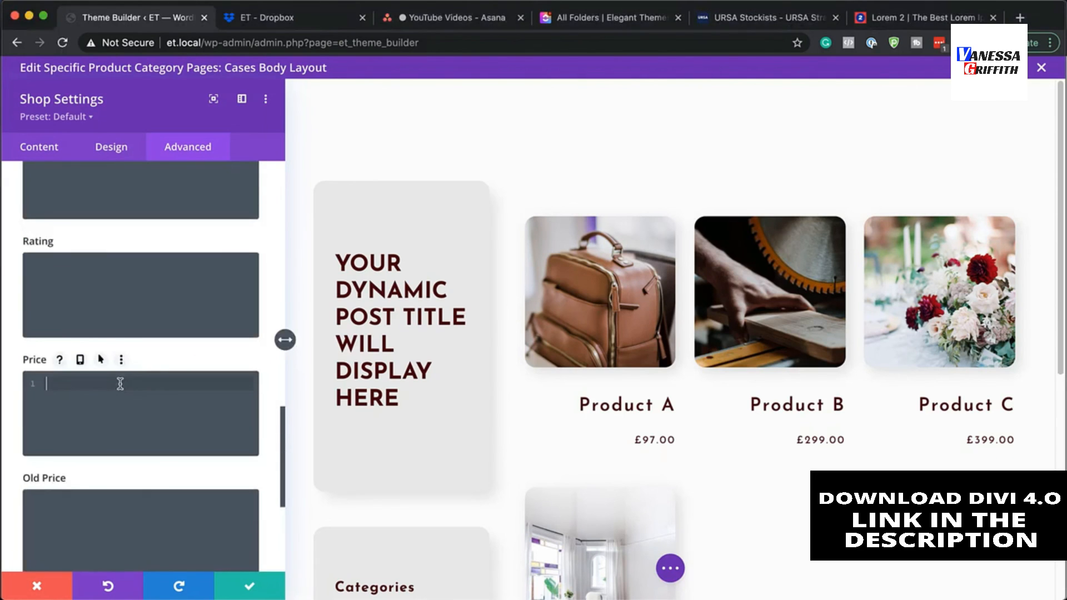
{"action": "type", "text": "padding-bottom: 40px;"}
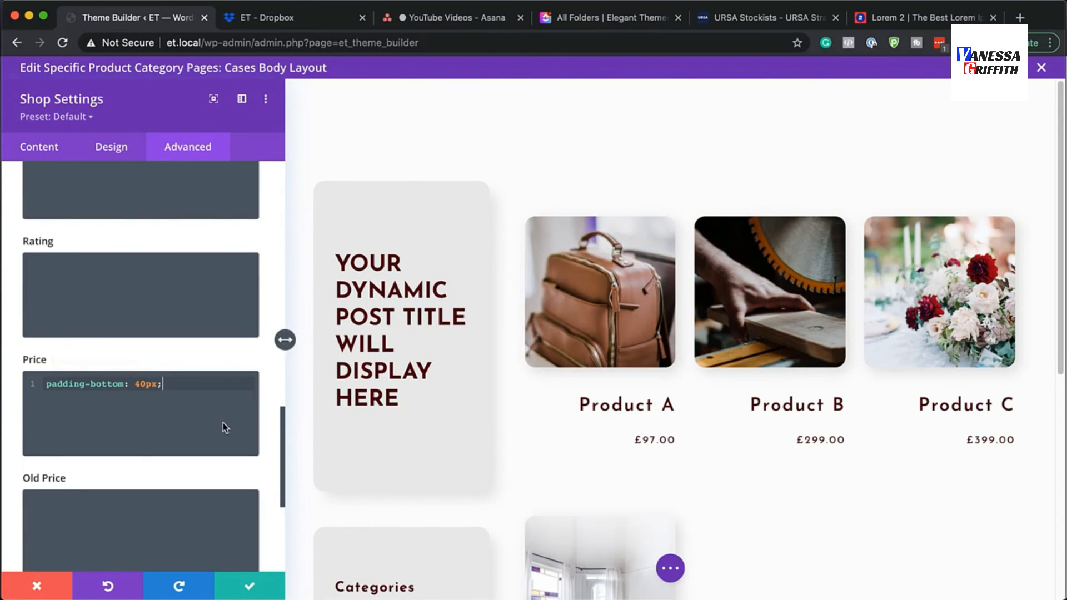
{"action": "left_click", "coordinate": [251, 588]}
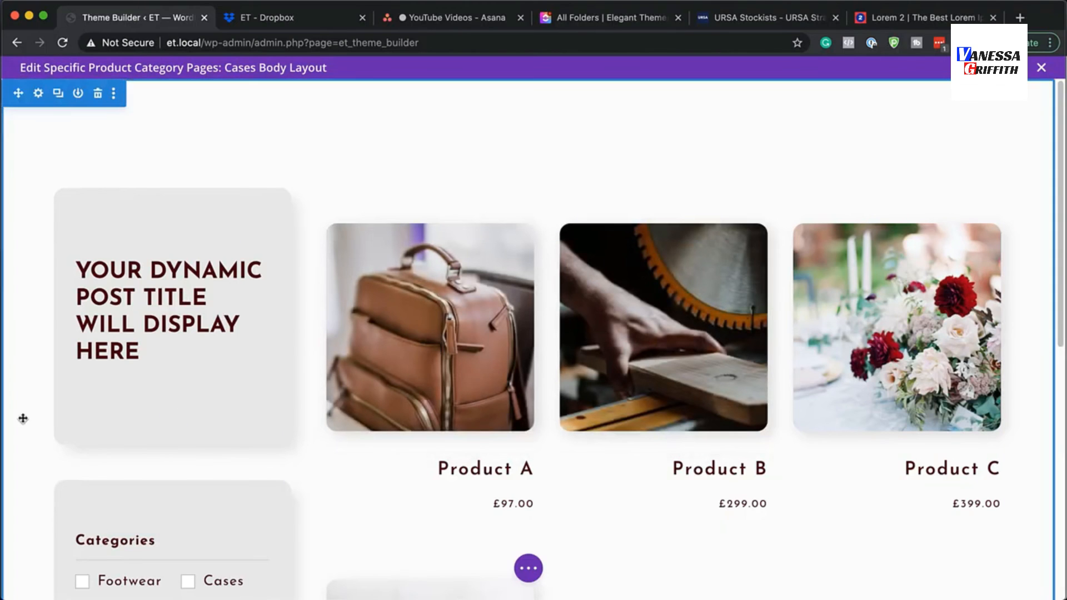
Save the Cases body layout, close the layout editor and save the Theme Builder changes.
{"action": "scroll", "coordinate": [334, 425], "scroll_direction": "down", "scroll_amount": 10}
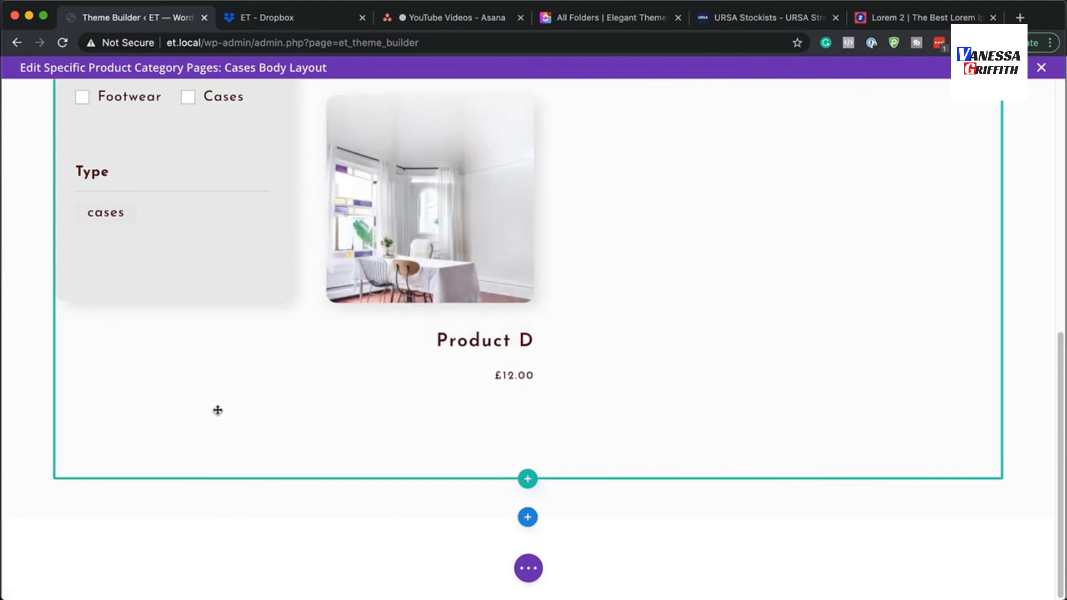
{"action": "key", "text": "super+s"}
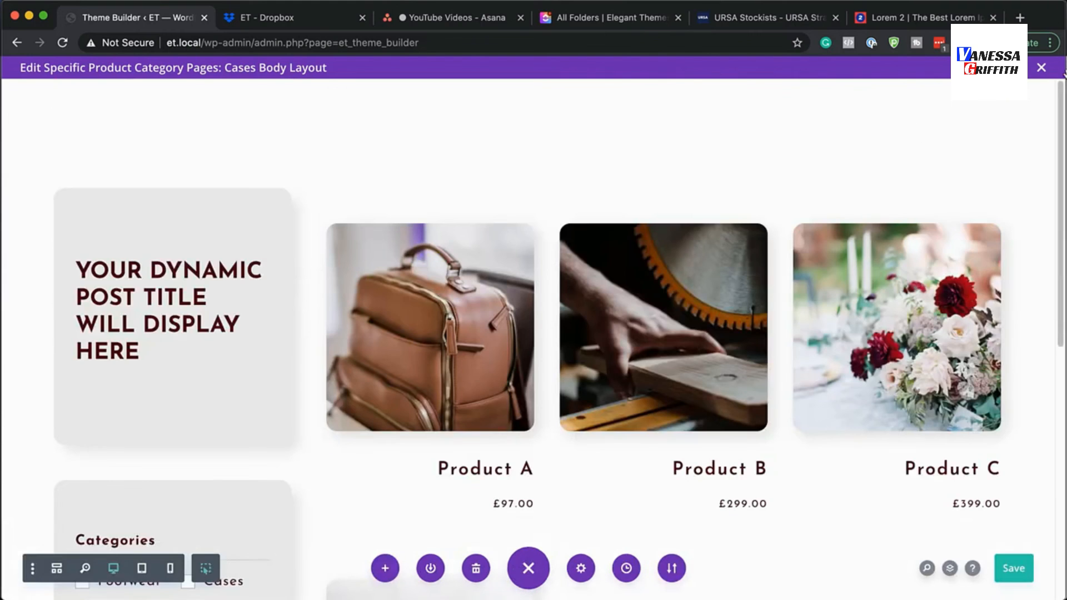
{"action": "left_click", "coordinate": [1042, 69]}
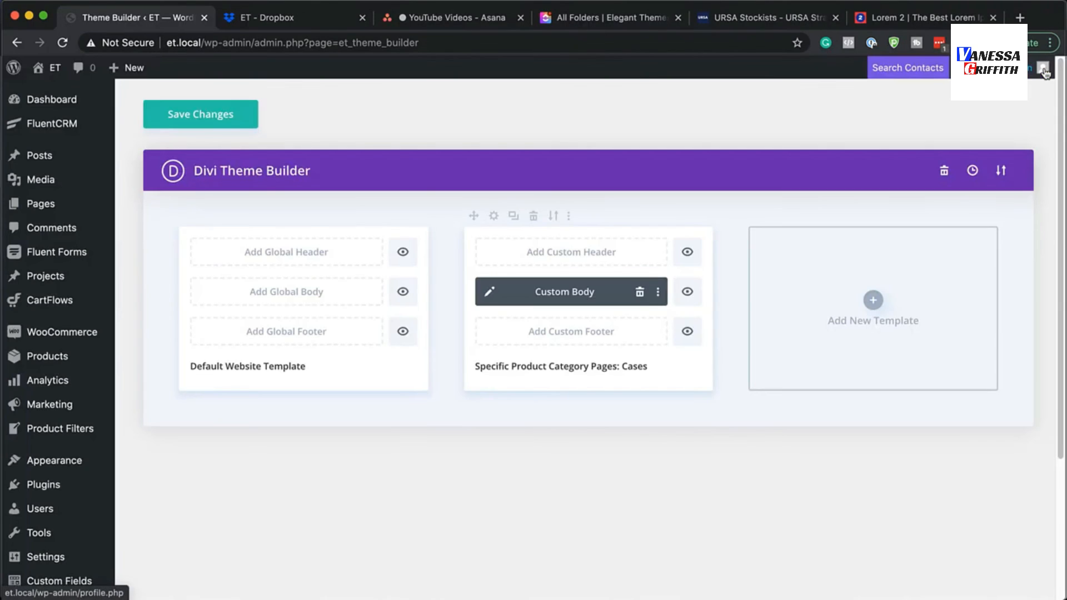
{"action": "left_click", "coordinate": [218, 122]}
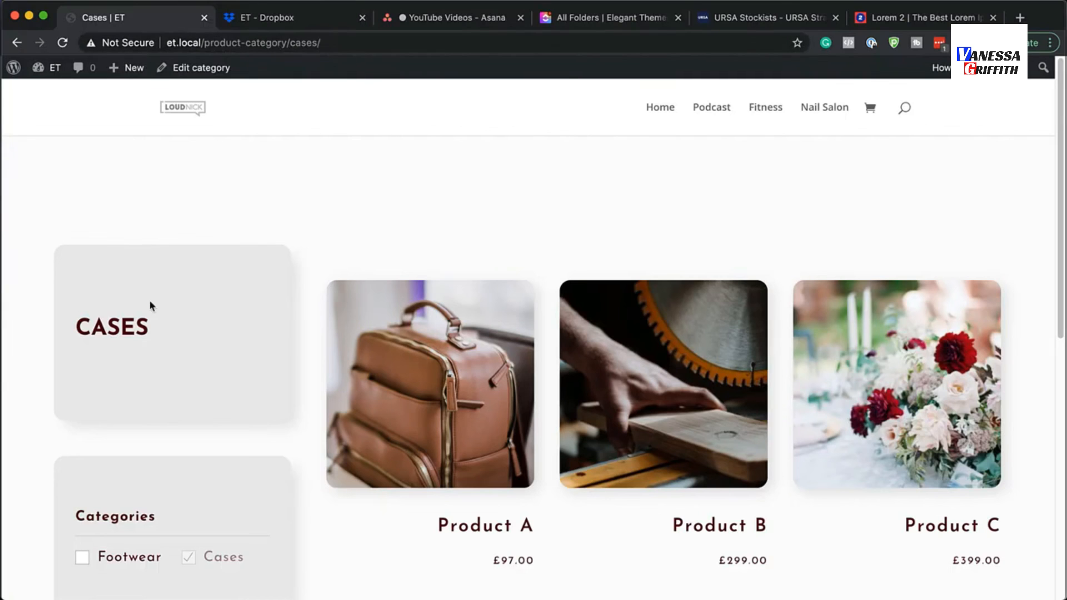
Test the product filter on the live Cases category page by turning the Footwear category on and off again.
{"action": "scroll", "coordinate": [528, 311], "scroll_direction": "down", "scroll_amount": 3}
{"action": "scroll", "coordinate": [641, 398], "scroll_direction": "down", "scroll_amount": 4}
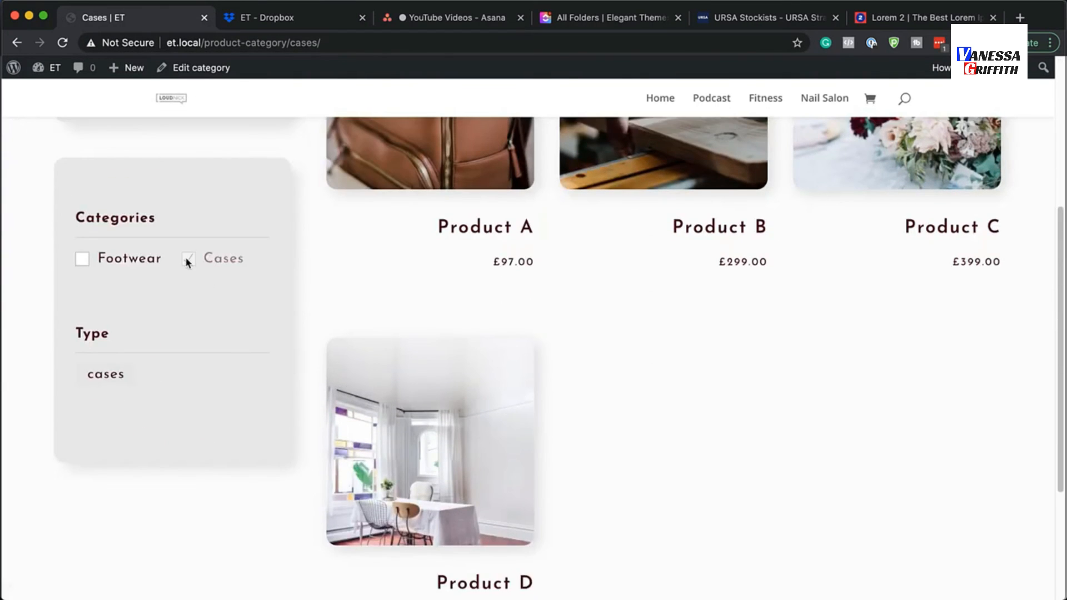
{"action": "left_click", "coordinate": [83, 260]}
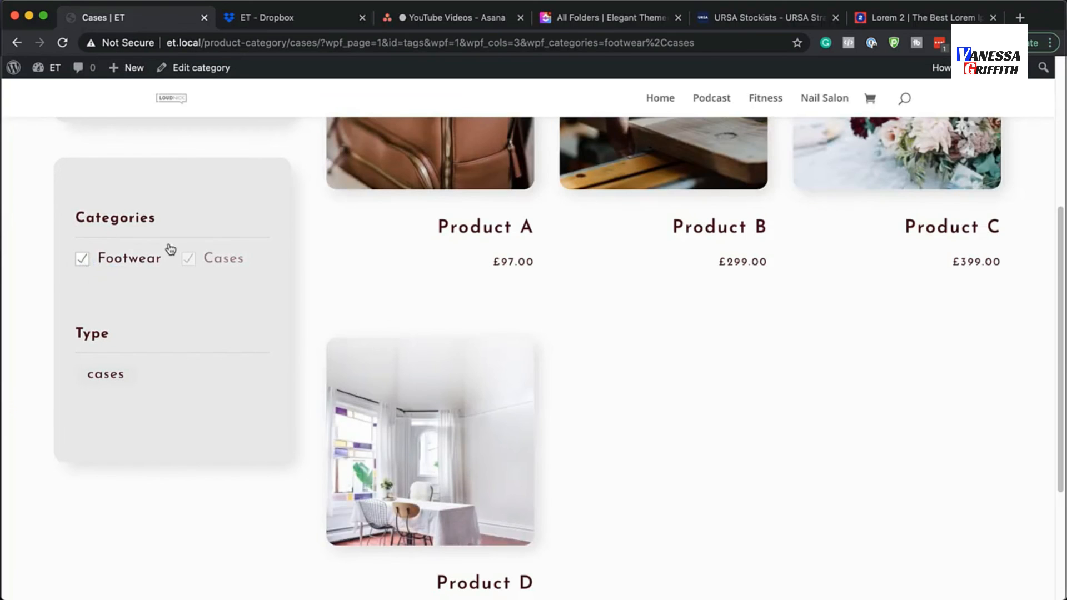
{"action": "left_click", "coordinate": [84, 323]}
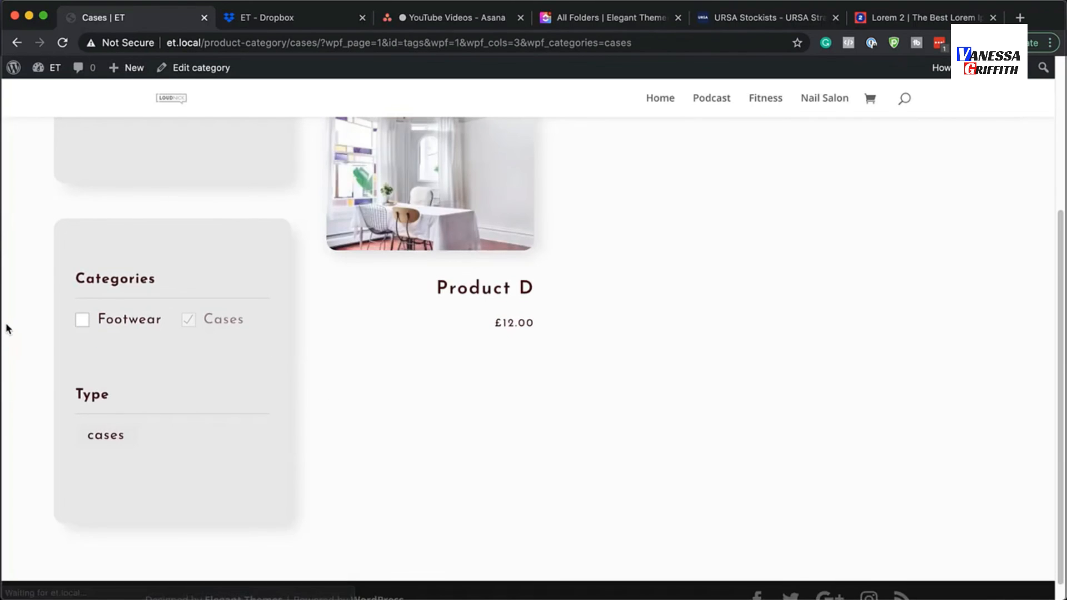